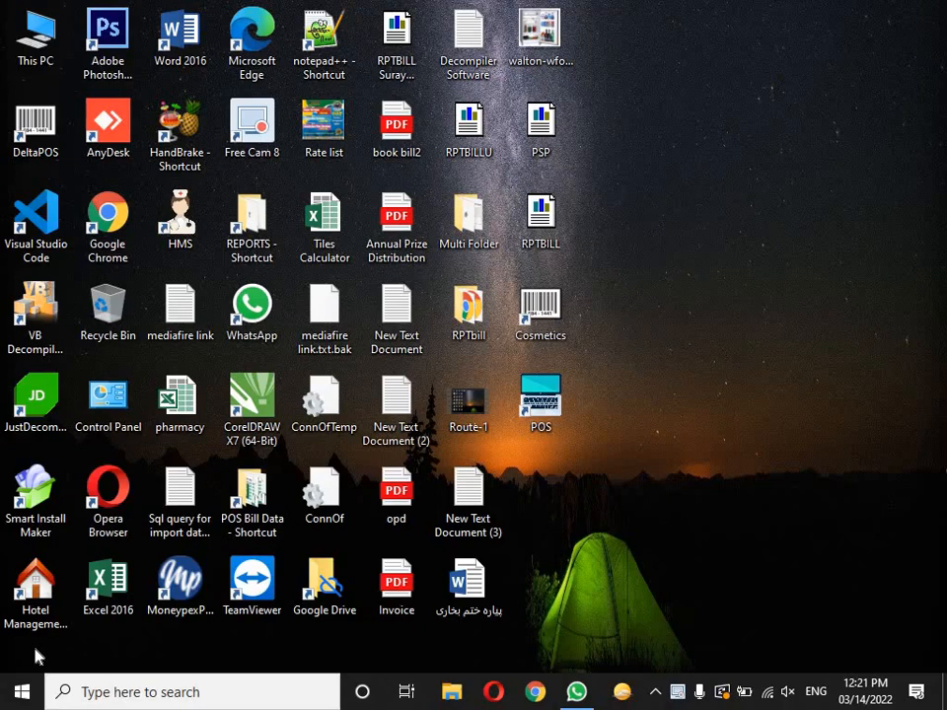
Step: Launch the Cosmetics back office and log in with the administrator's user ID and password
click(563, 341)
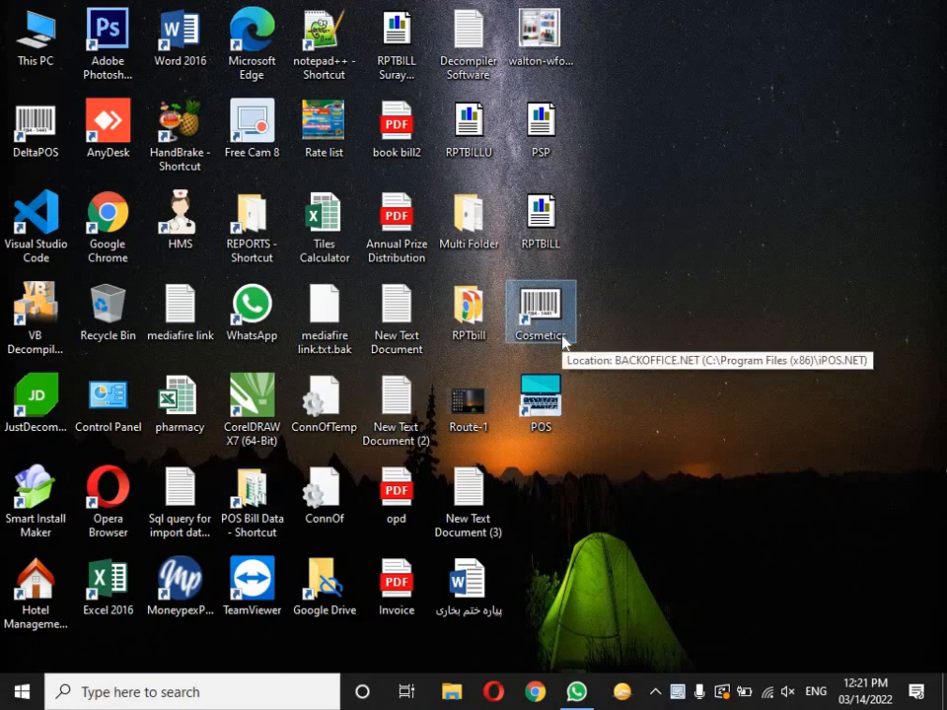
double_click(563, 341)
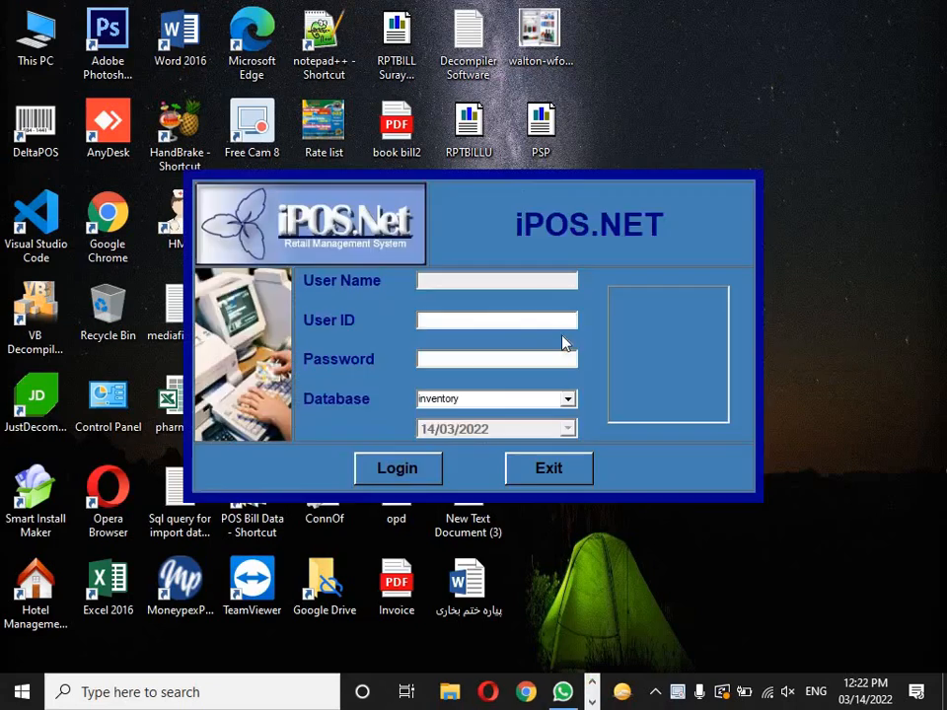
text(A)
key(Tab)
text(***)
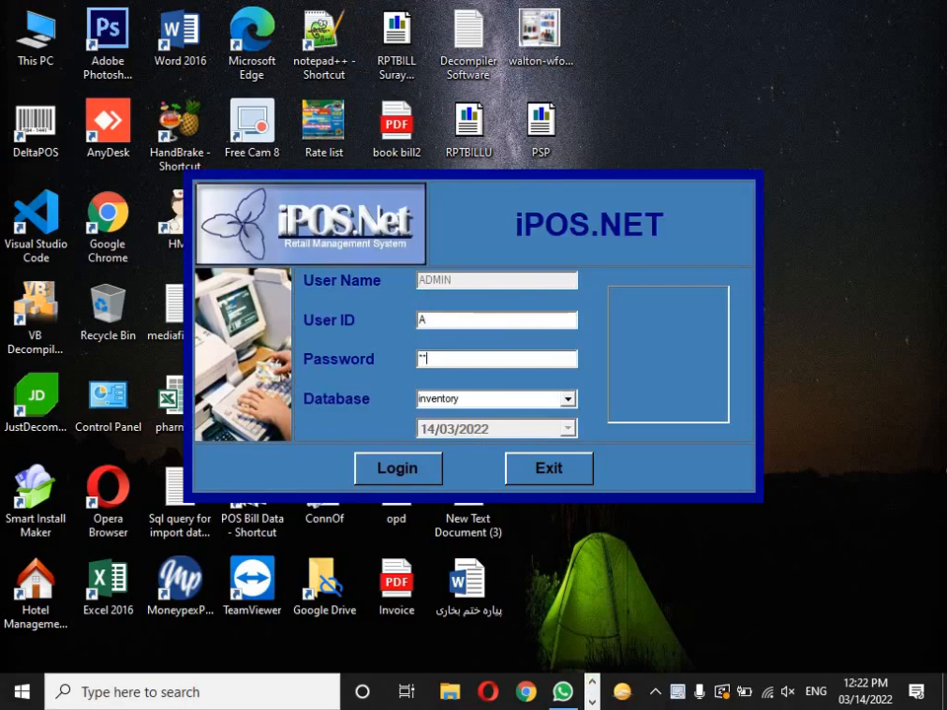
key(Tab)
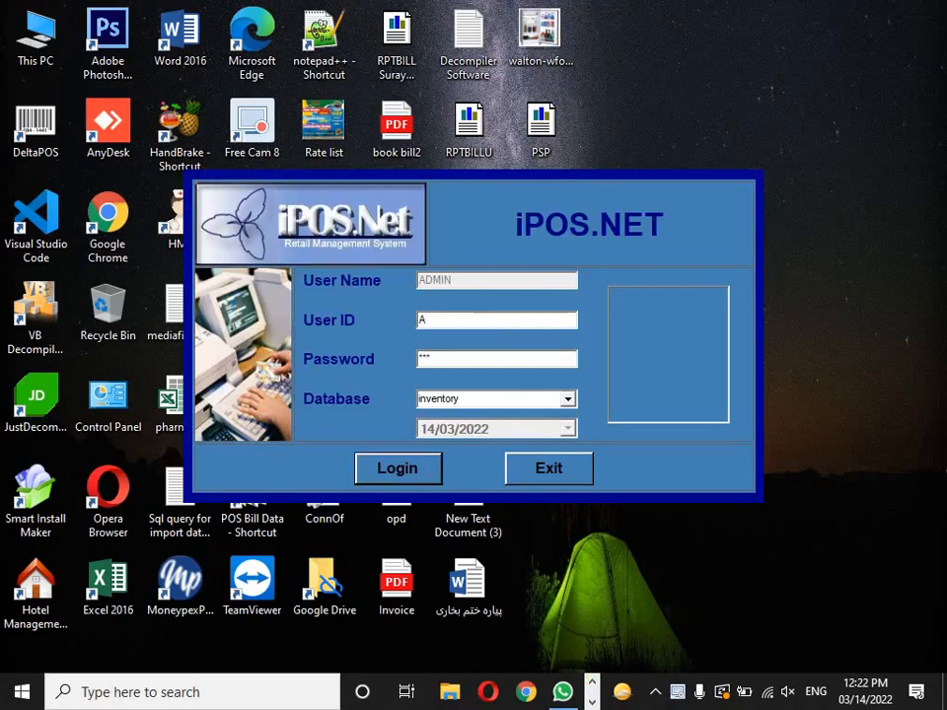
key(Return)
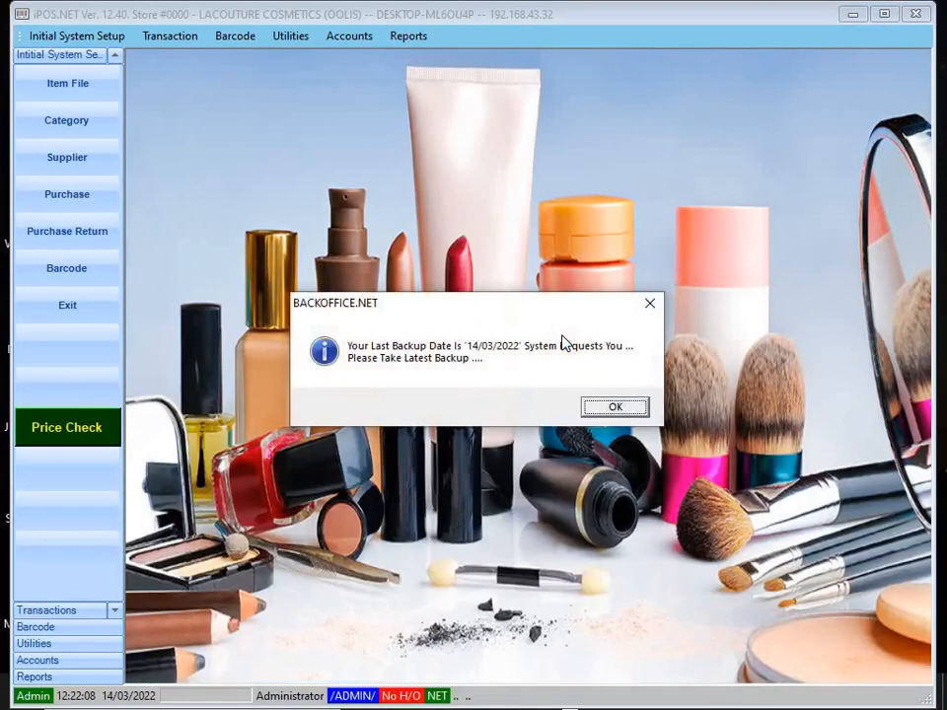
Step: Dismiss the backup reminder, review the four cosmetics items in the Item File, and close it
key(Return)
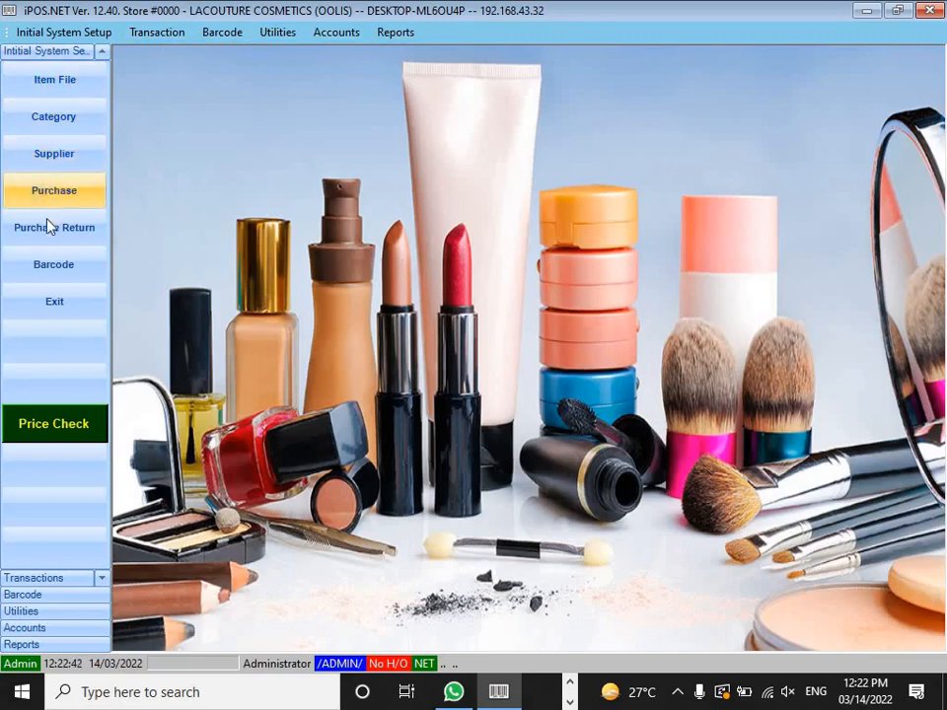
click(46, 87)
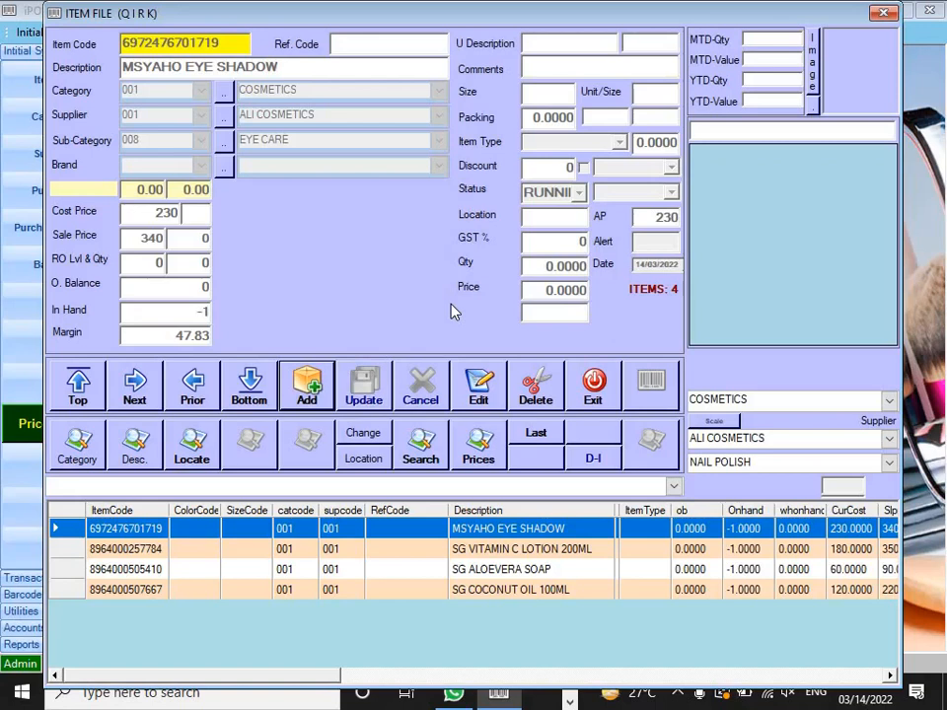
click(593, 384)
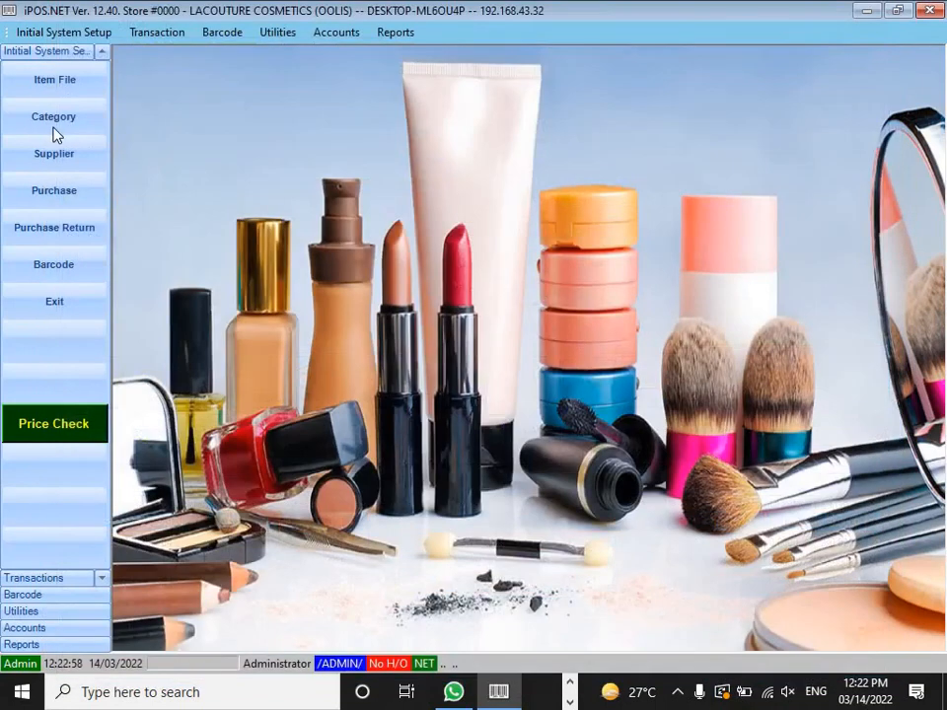
click(51, 131)
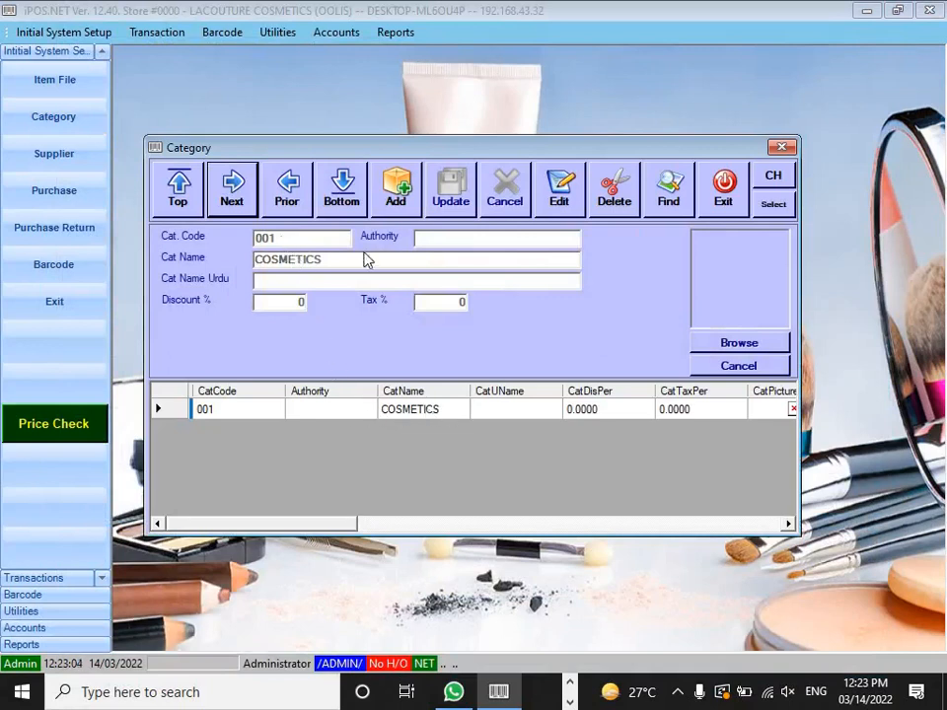
click(715, 194)
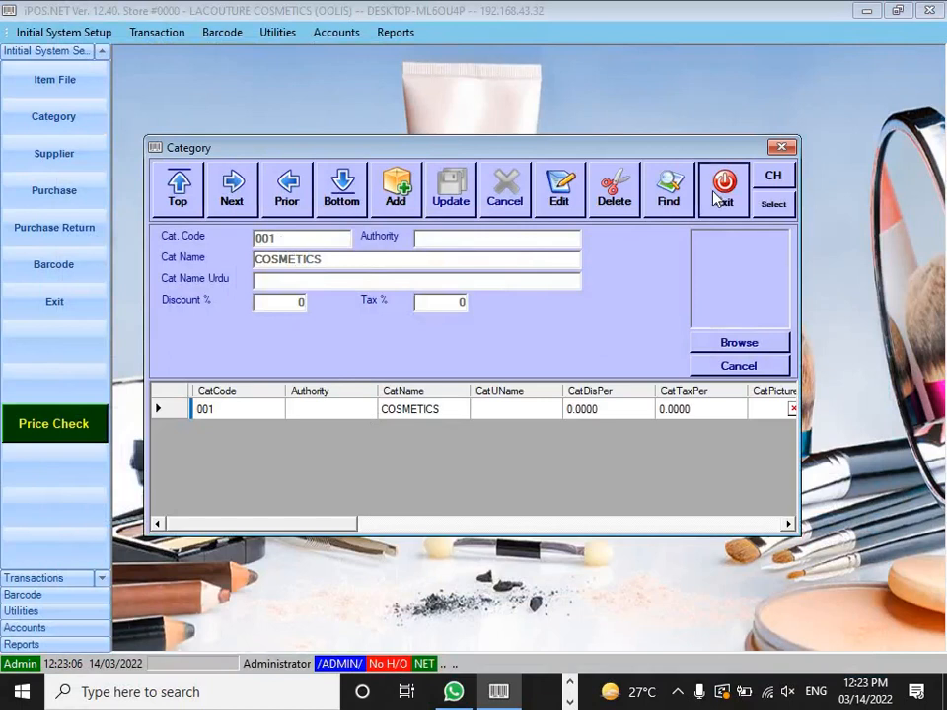
click(59, 152)
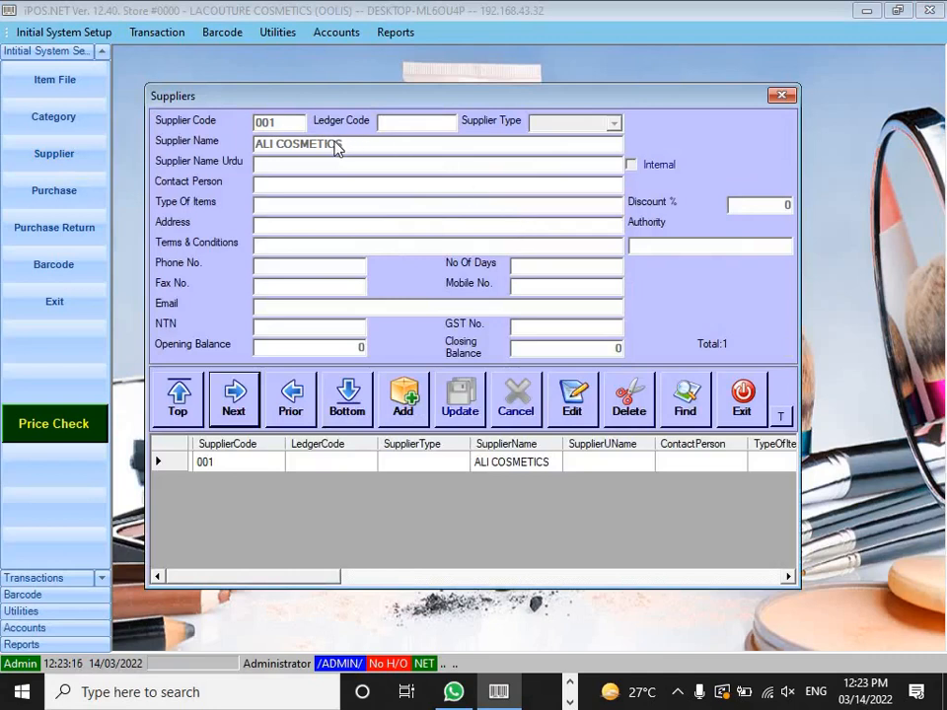
click(744, 400)
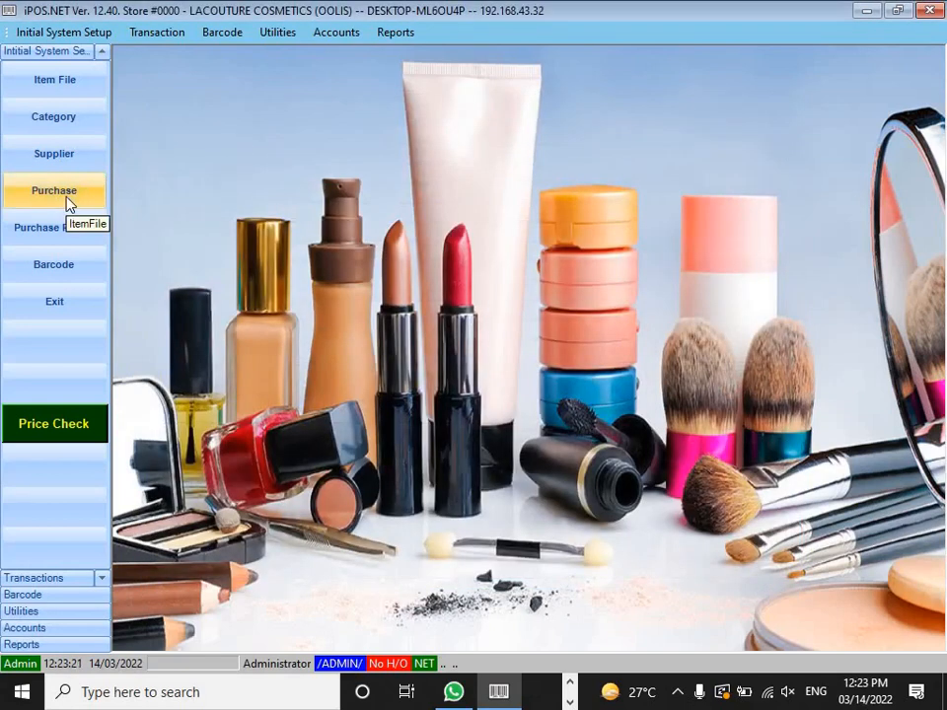
click(68, 204)
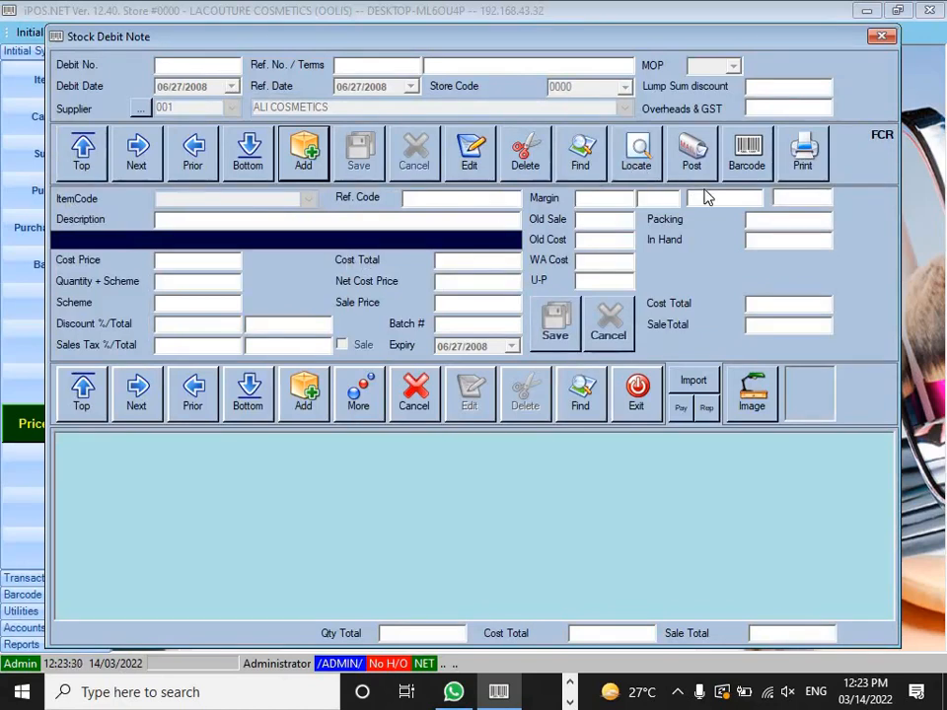
click(633, 407)
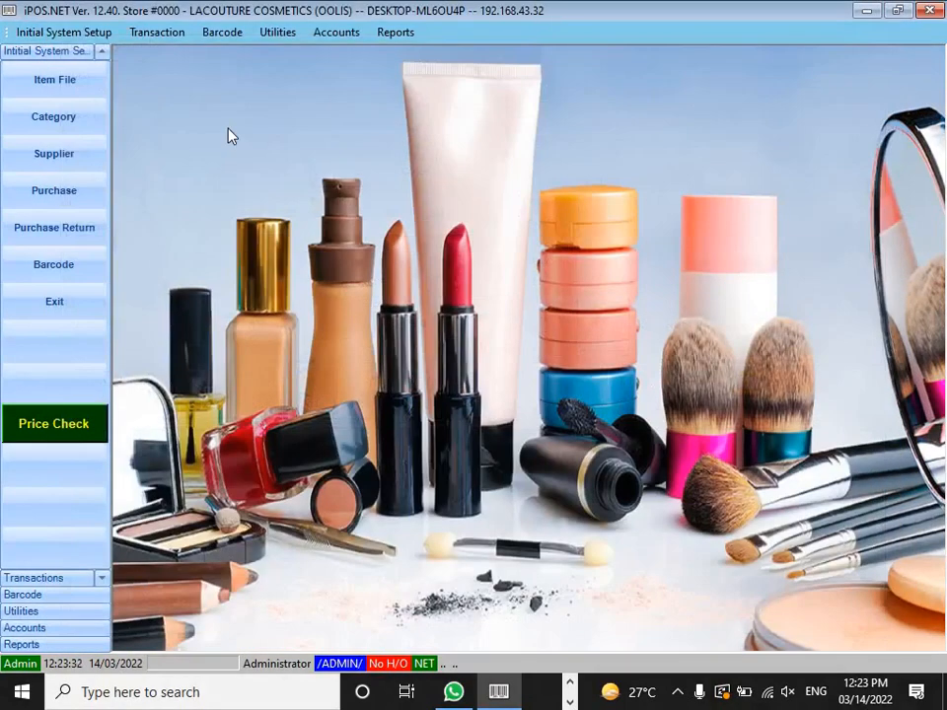
click(68, 81)
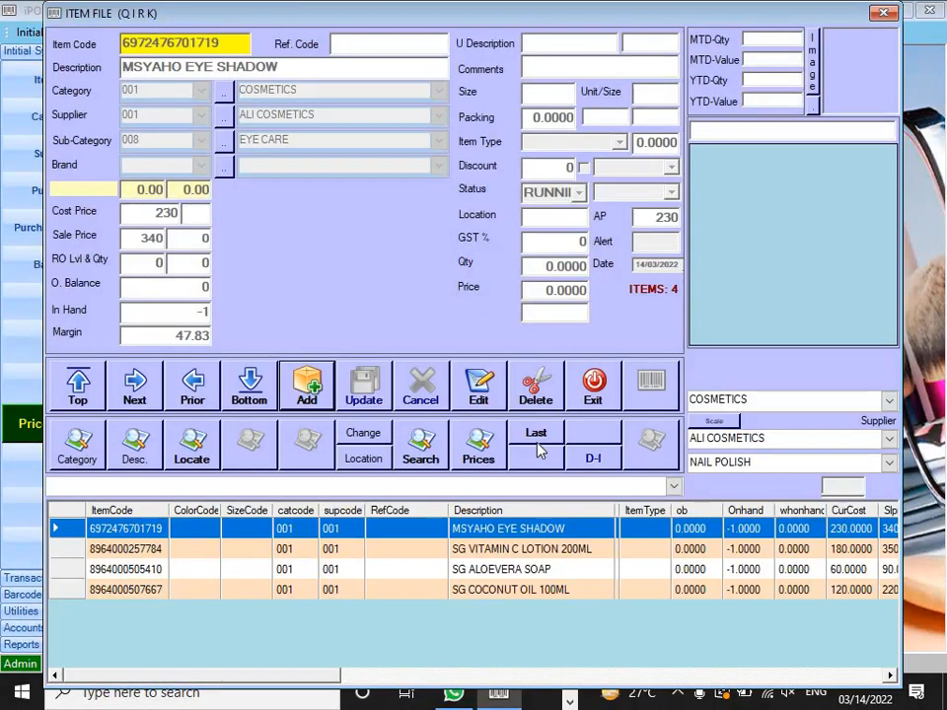
click(307, 388)
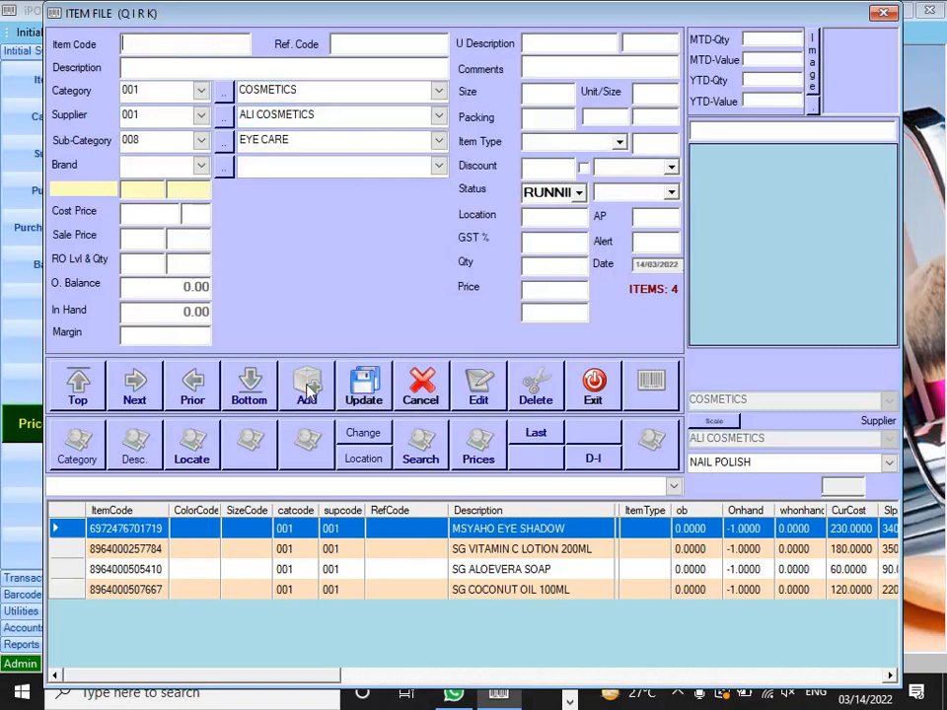
text(8410207100052)
key(Return)
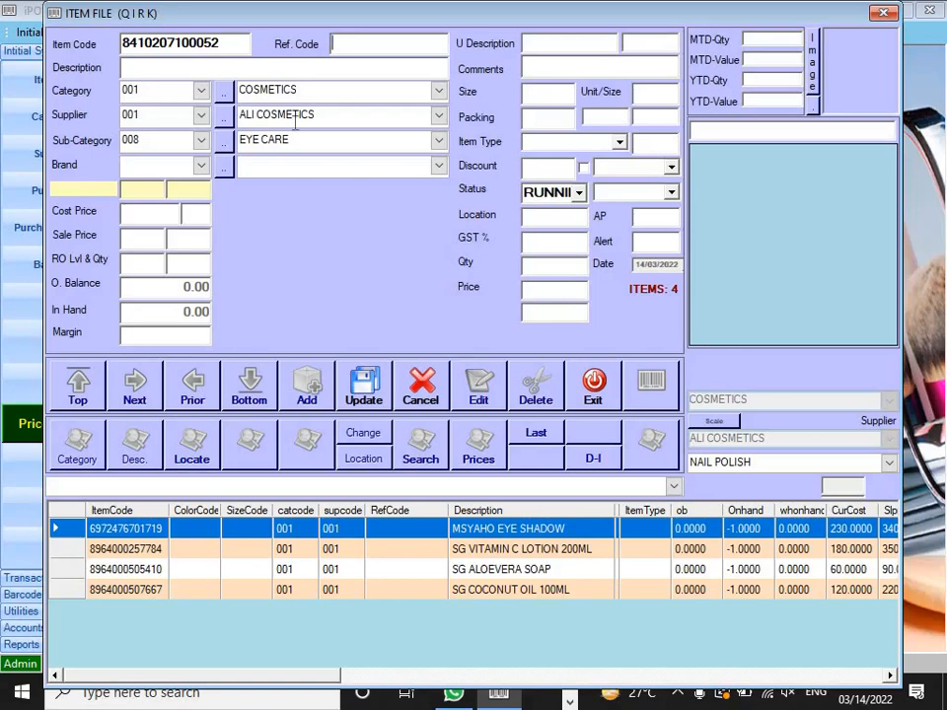
Step: Describe the item as JHONSONS BABY OIL 200ML, keeping category COSMETICS and supplier ALI COSMETICS
drag(226, 43, 94, 42)
click(138, 67)
text(JHONSONS )
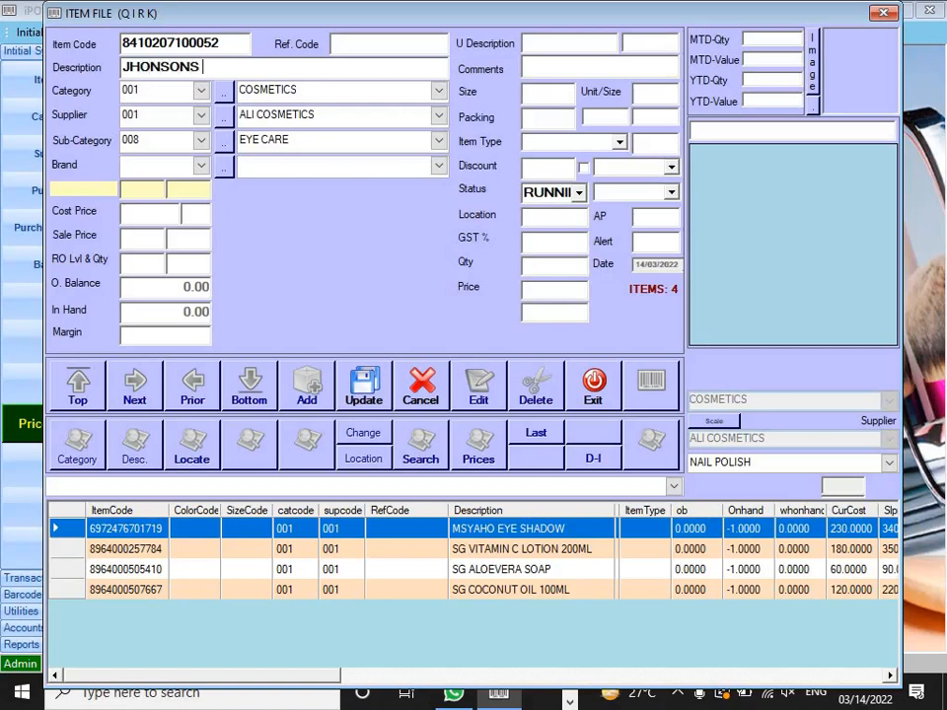
text(BABY OIL 200ML)
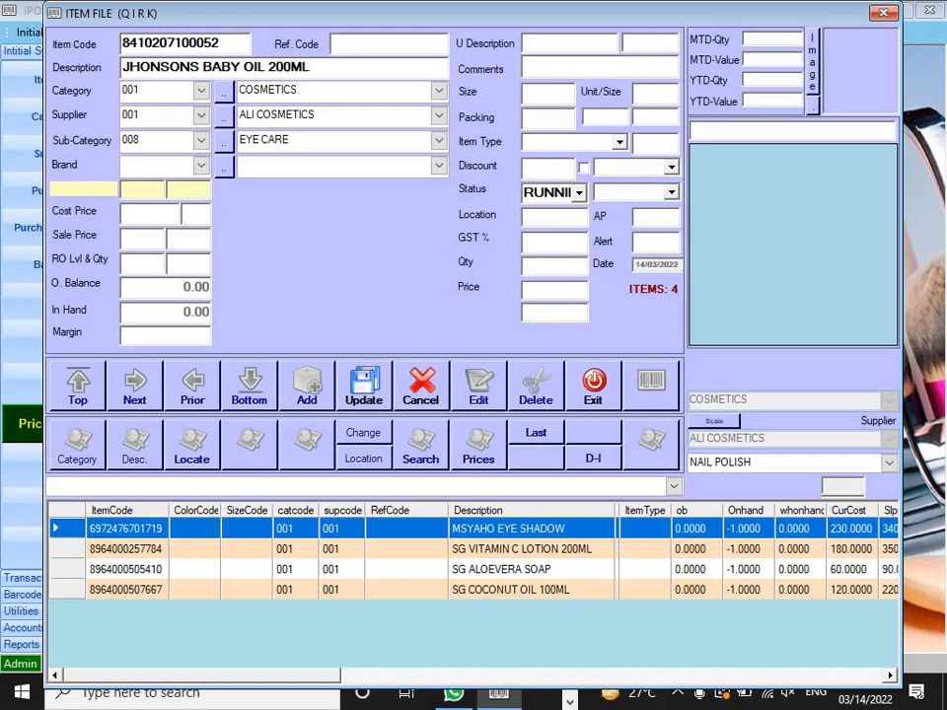
key(Return)
key(Return)
key(Tab)
click(439, 143)
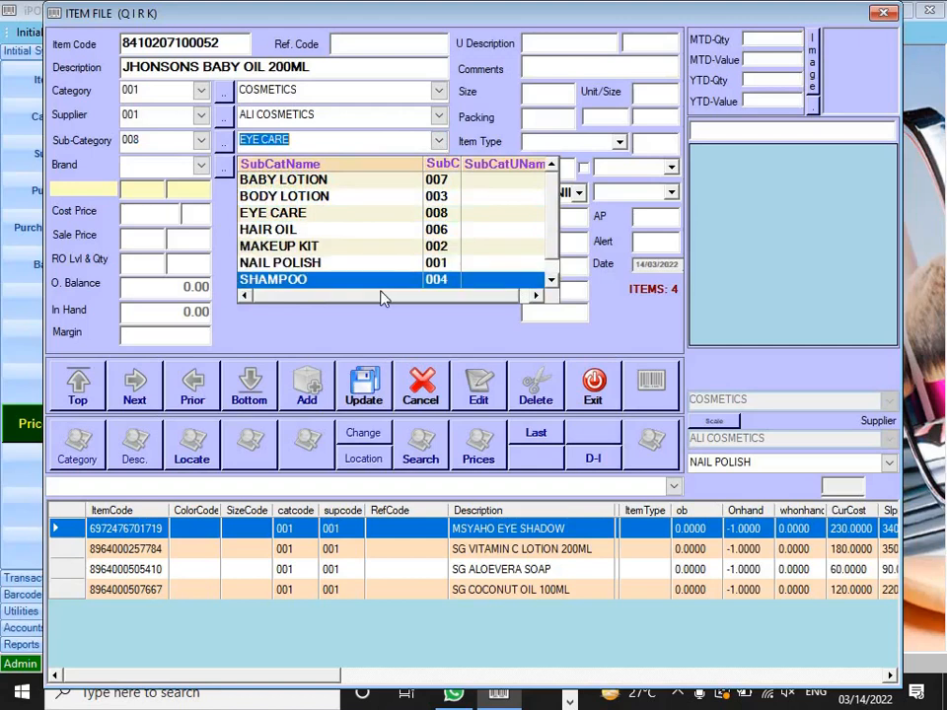
Step: Set the sub-category to 007 BABY LOTION and the brand to JHONSONS
click(553, 281)
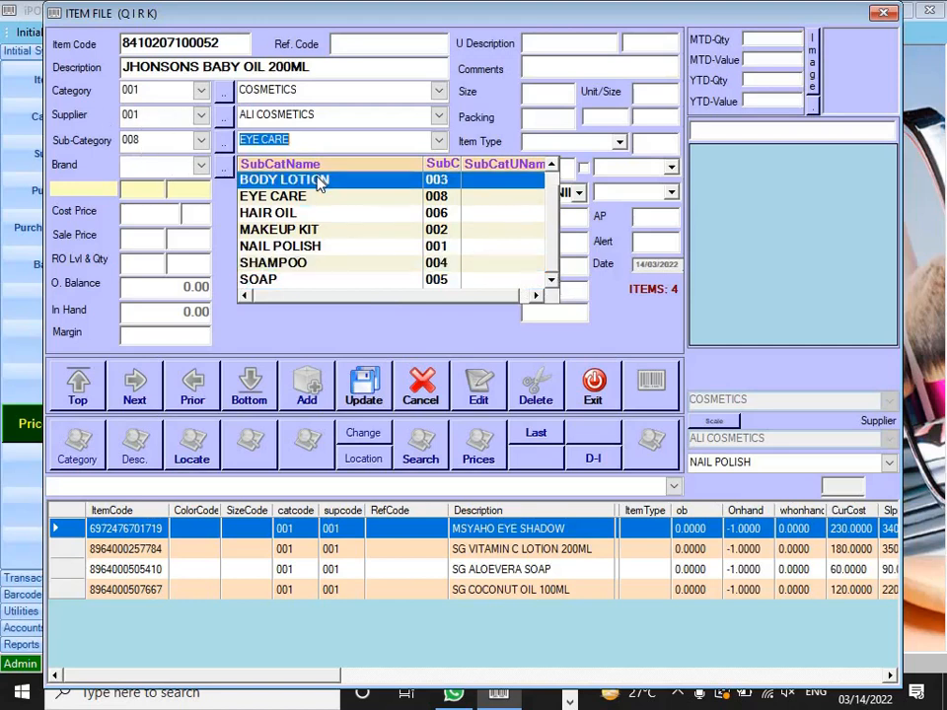
click(552, 169)
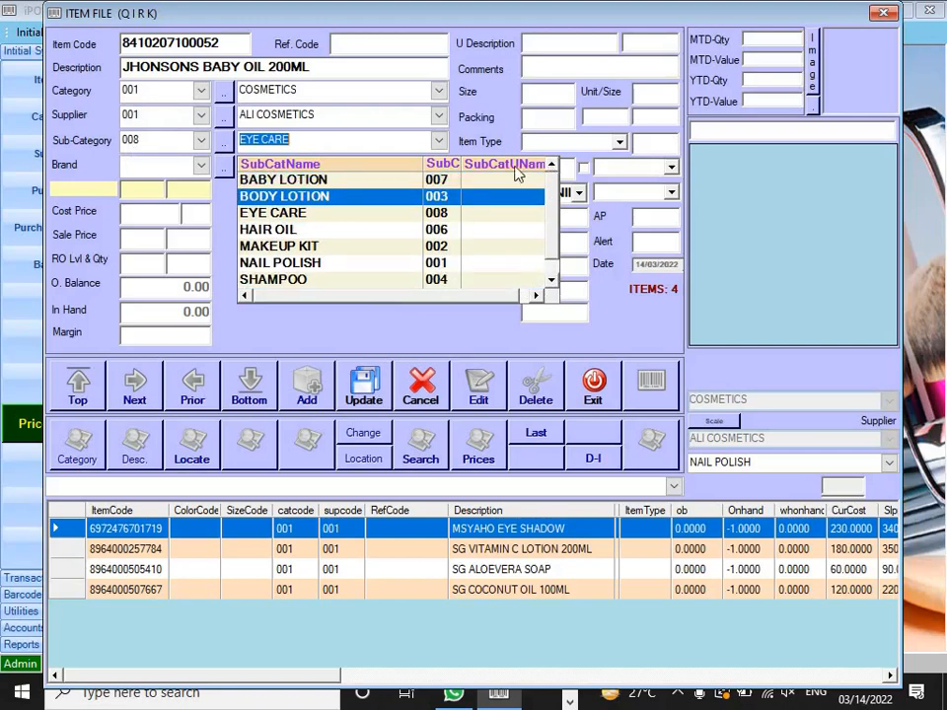
click(370, 181)
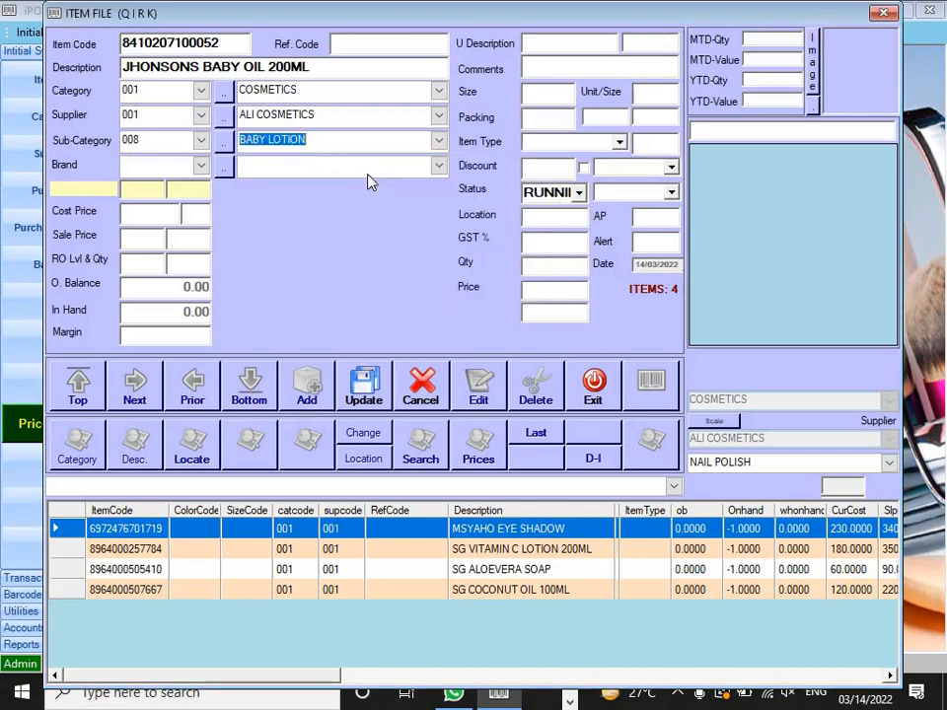
click(148, 138)
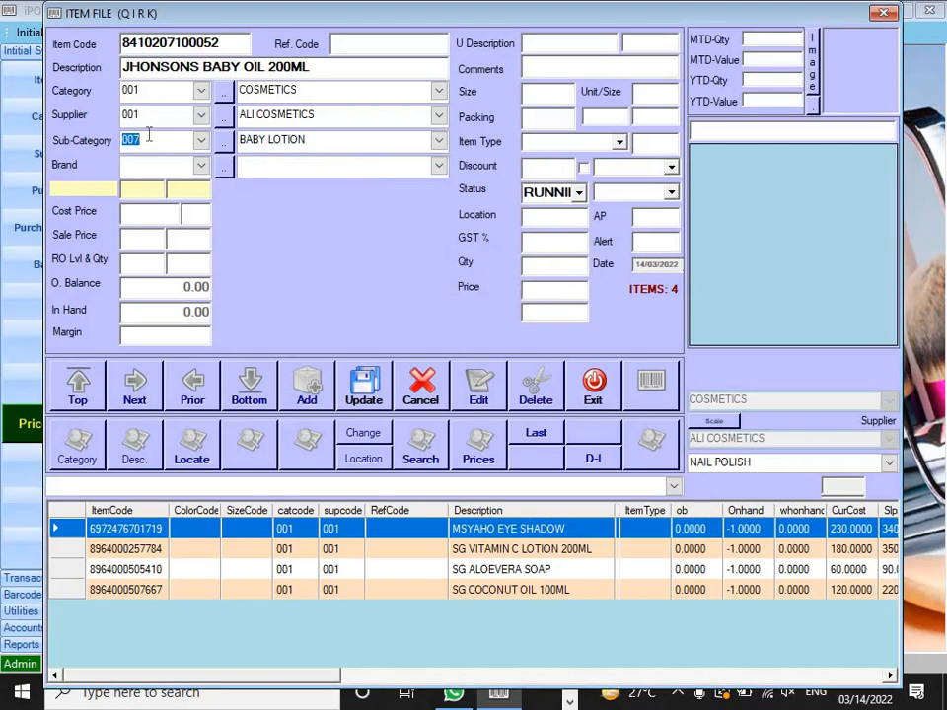
key(Tab)
key(Down)
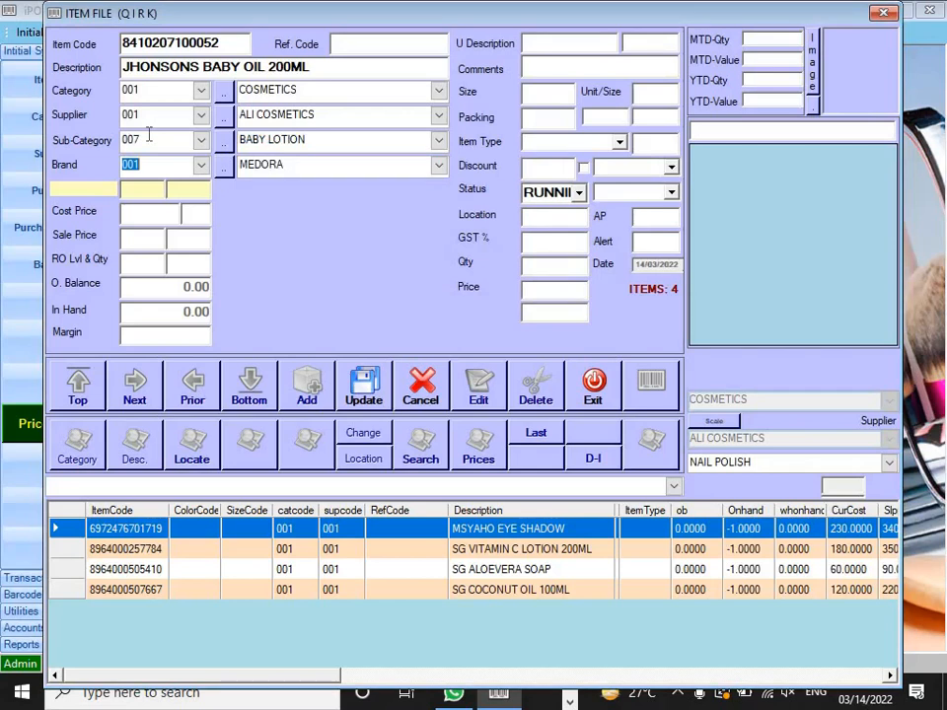
click(438, 166)
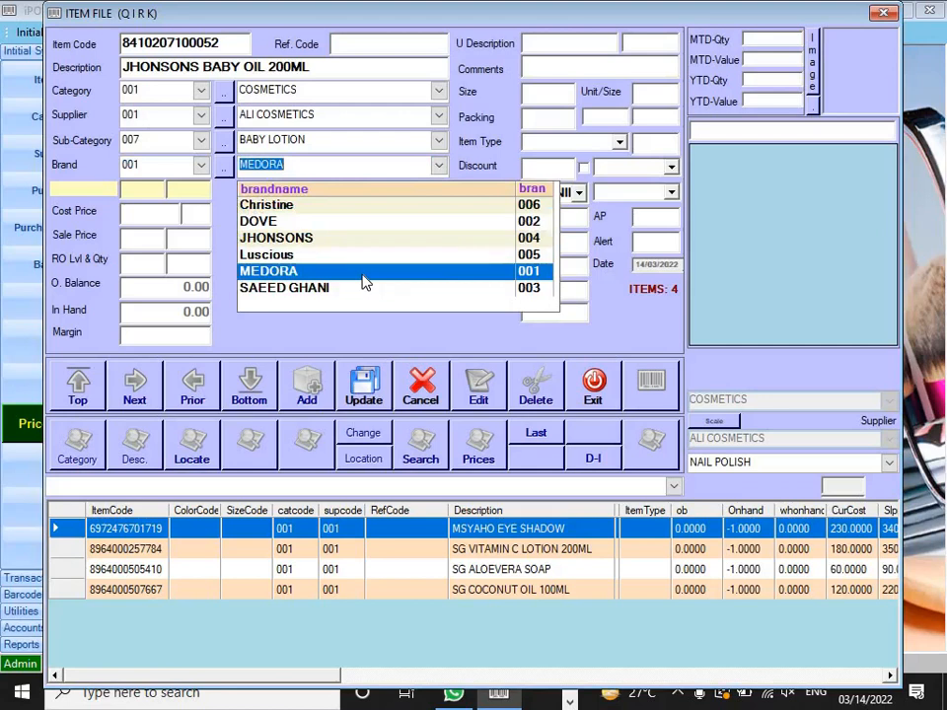
click(326, 247)
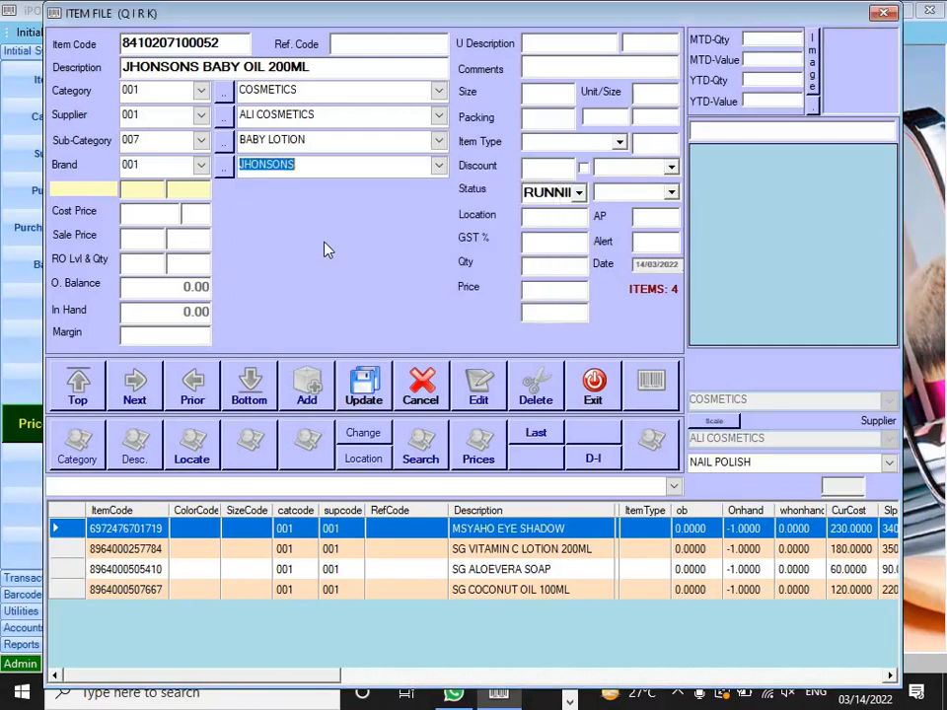
Step: Enter cost price 210 and sale price 320, then save the item
click(156, 220)
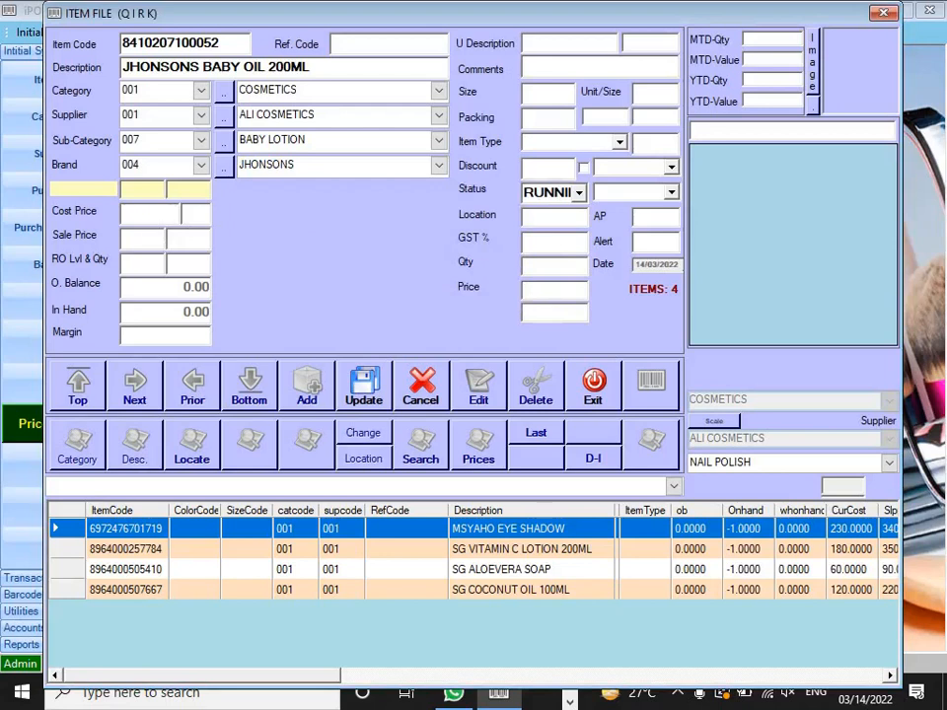
text(210)
key(Return)
text(320)
key(Return)
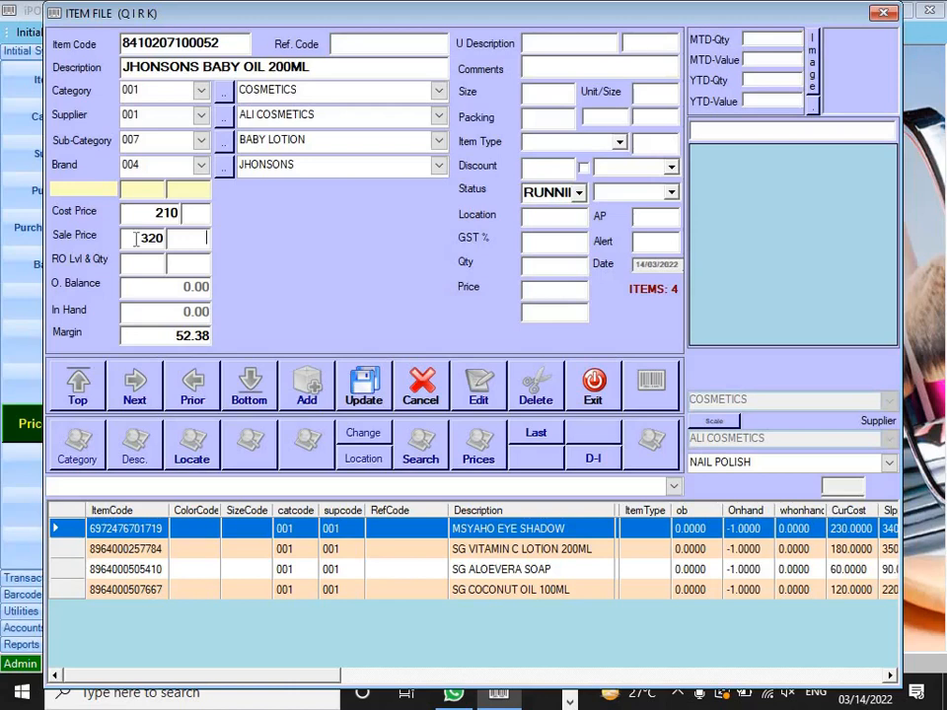
double_click(173, 336)
click(161, 335)
click(364, 394)
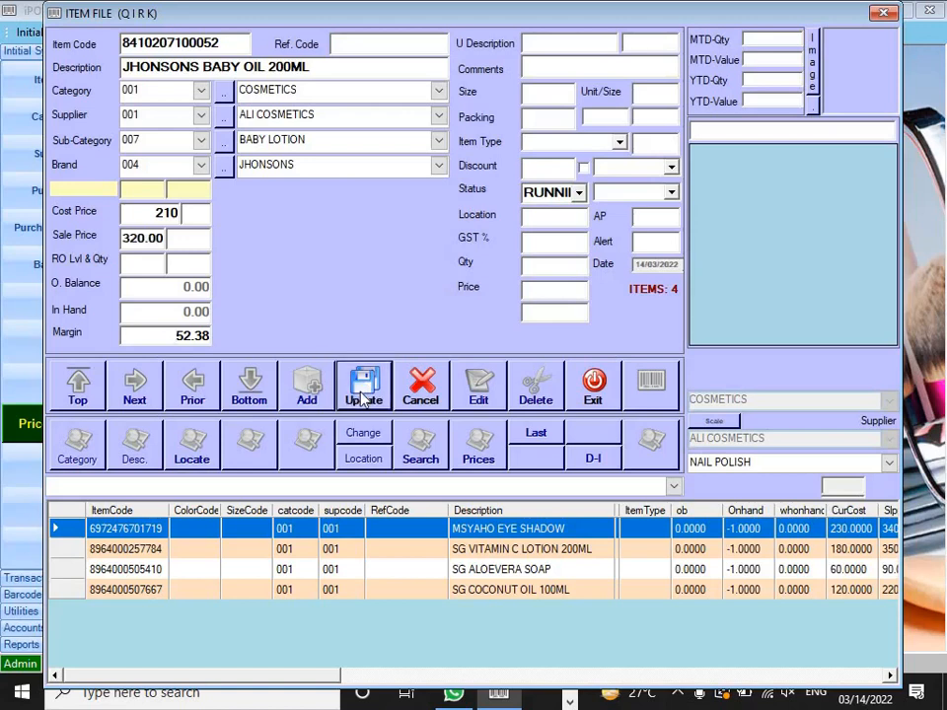
click(533, 396)
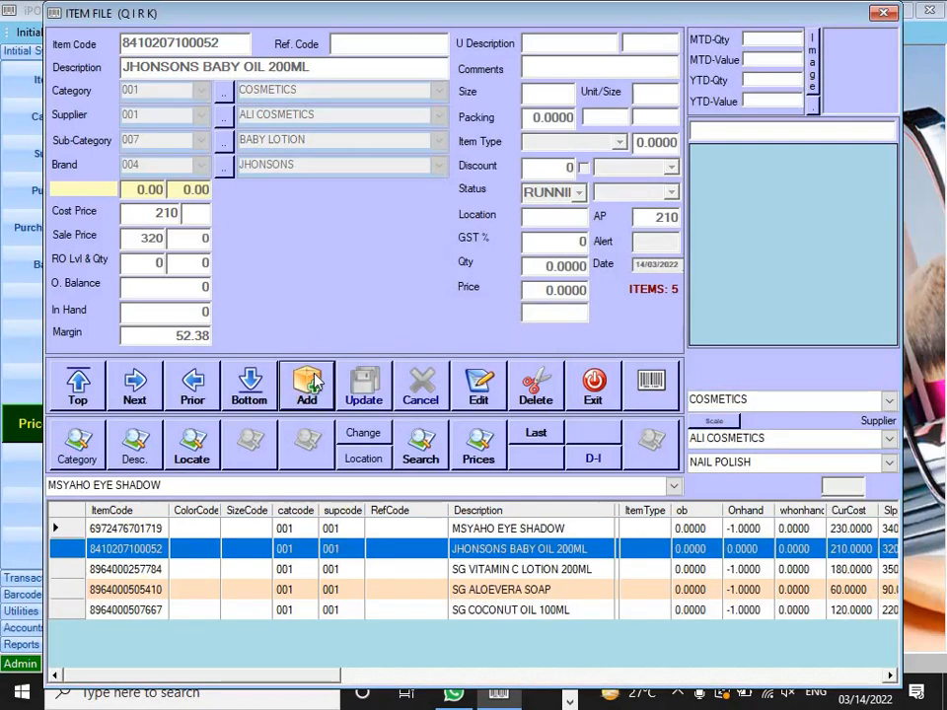
click(310, 385)
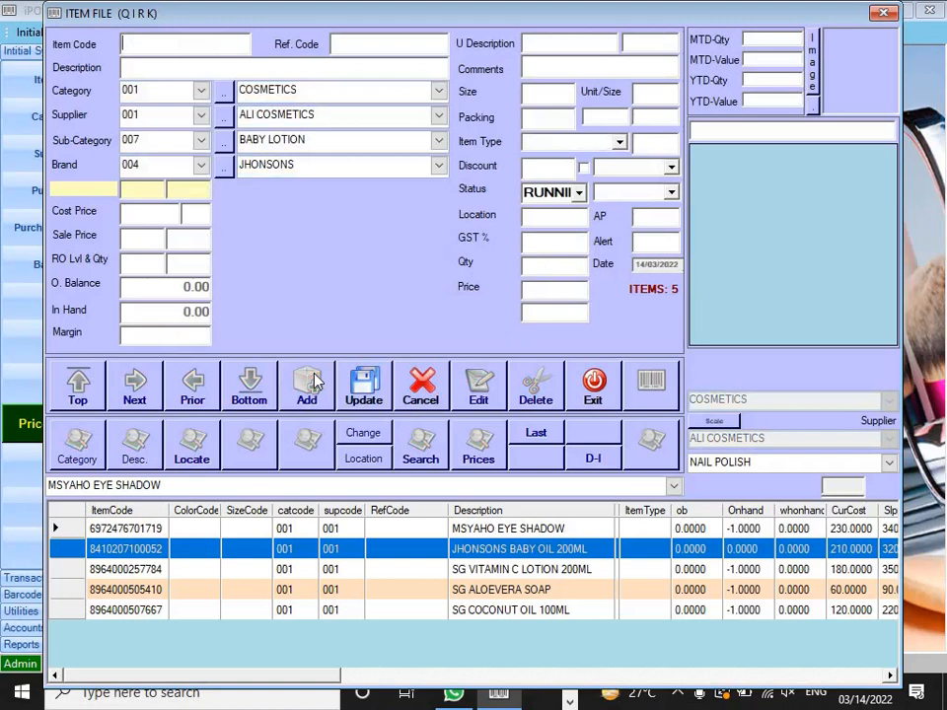
text(6281006409620)
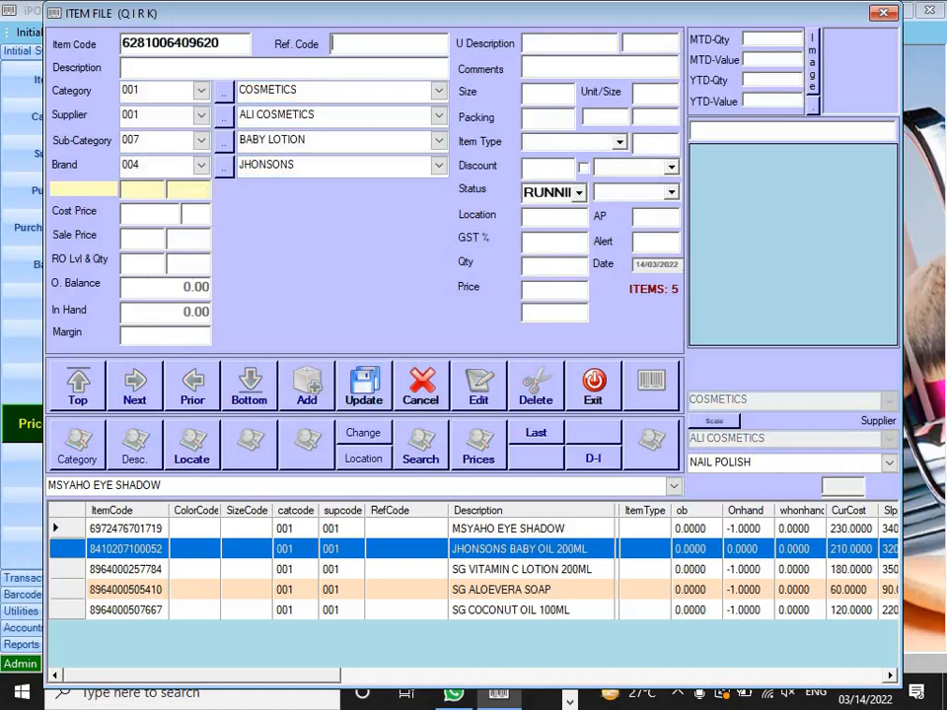
key(Return)
text(DOVE BODY CARE)
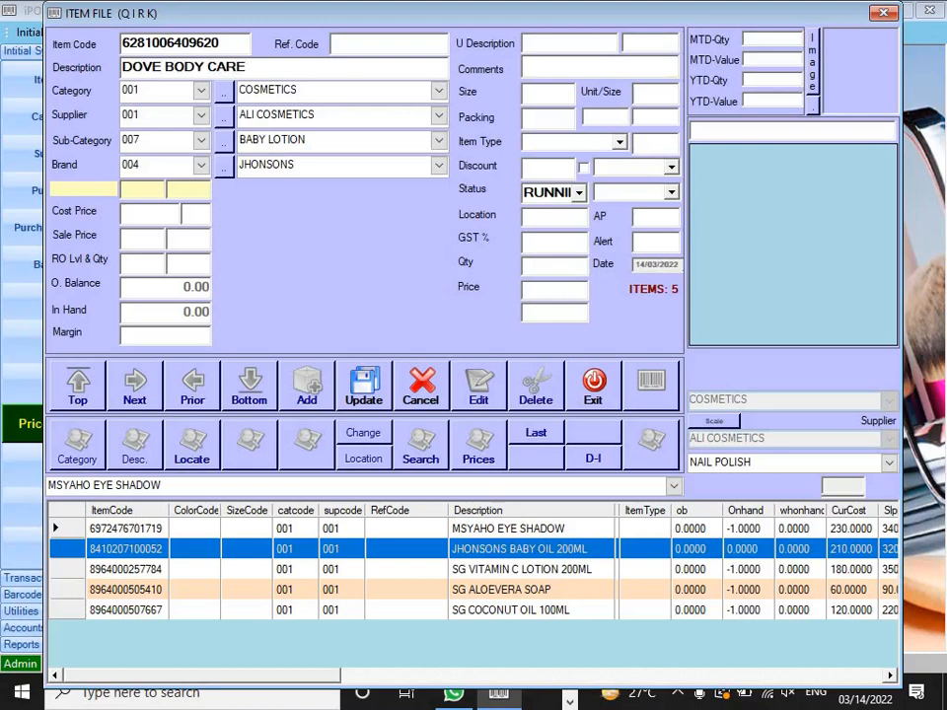
text(150ML)
key(Return)
key(Return)
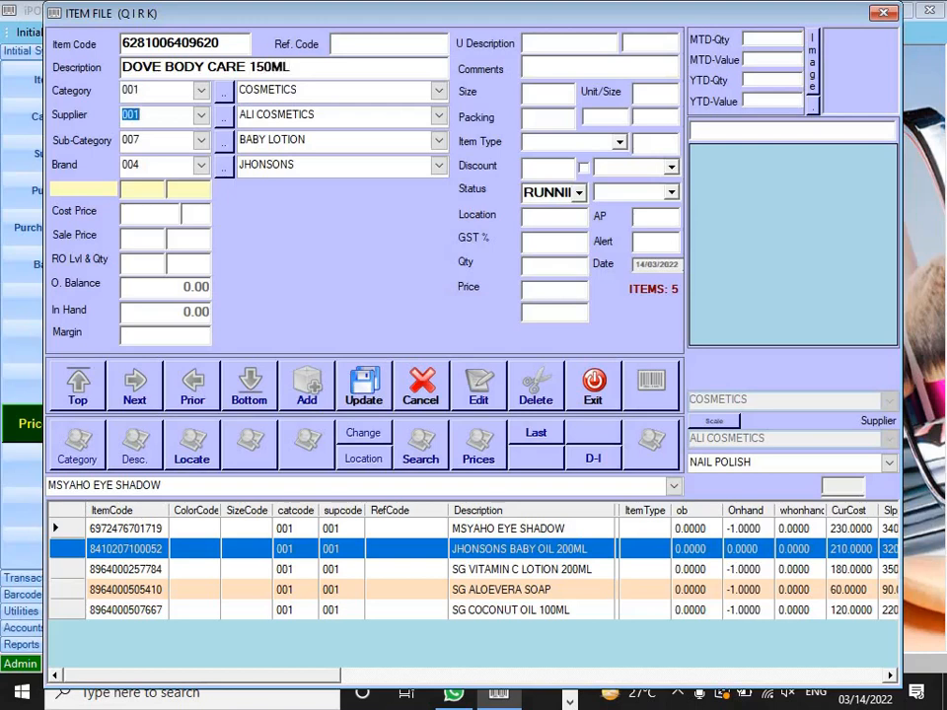
Step: Set sub-category 003 BODY LOTION and brand 002 DOVE
key(Return)
key(Up)
key(Down)
key(Up)
key(Up)
key(Return)
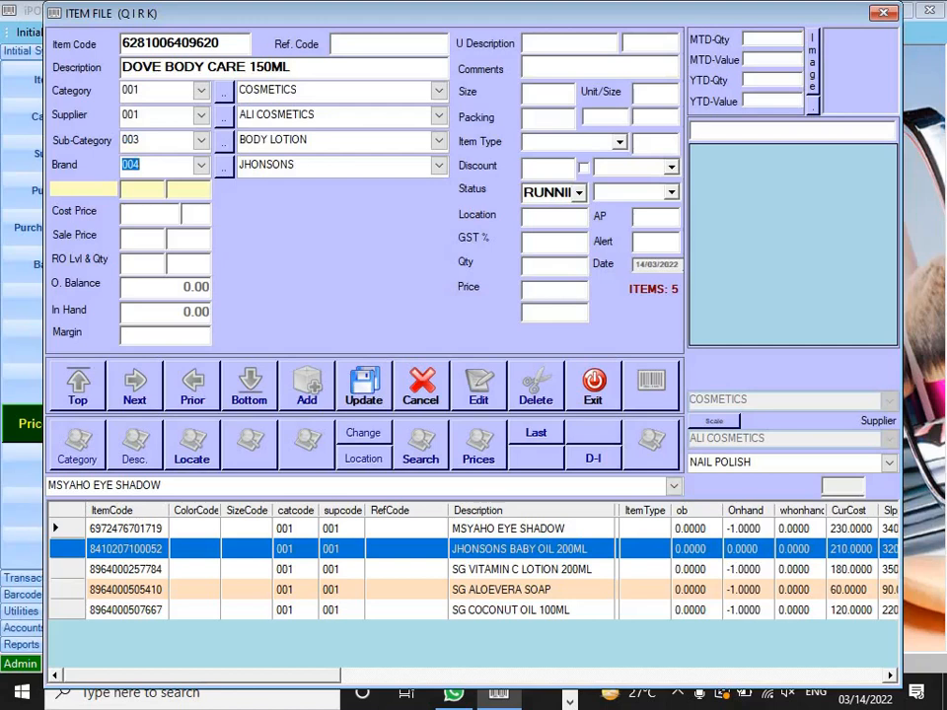
key(Up)
key(Up)
key(Return)
Step: Enter cost 230 and sale price 350, save the item, and start another blank entry
text(2)
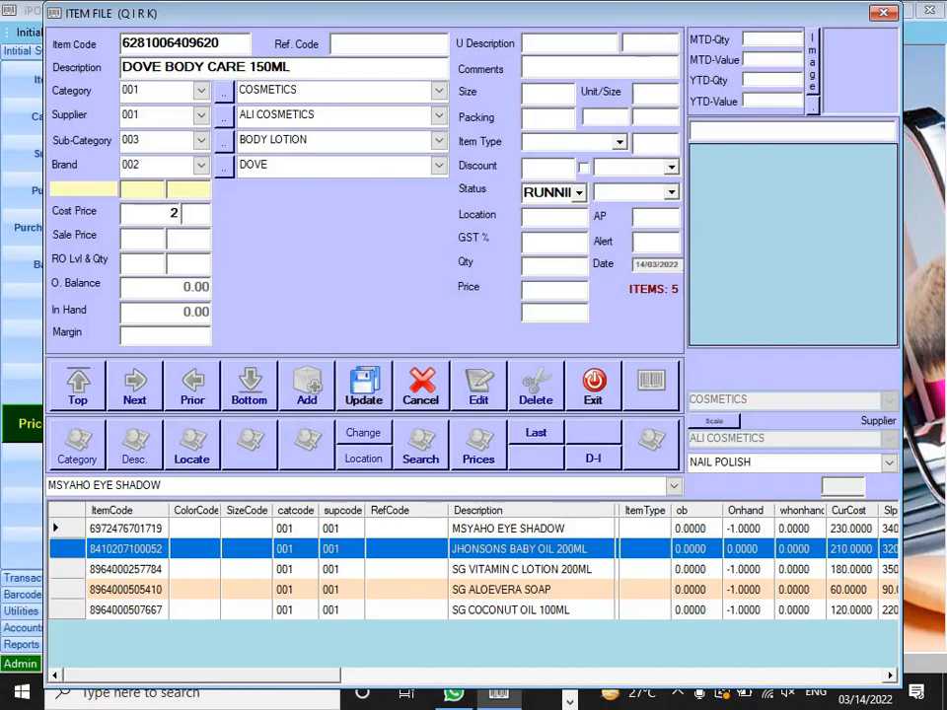
text(30)
key(Return)
text(350)
key(Return)
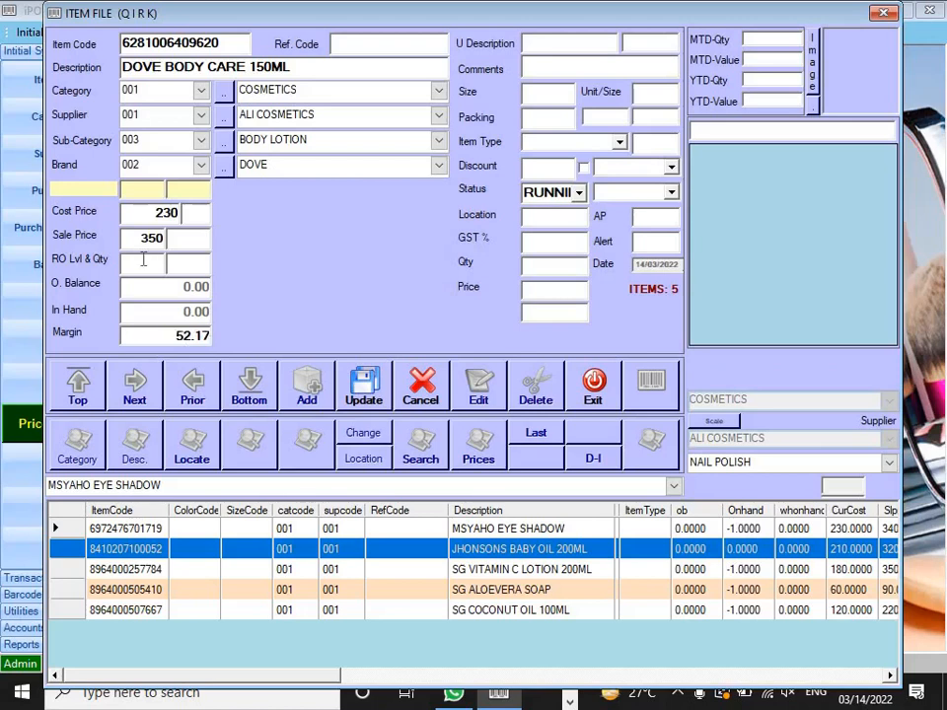
click(168, 337)
key(Return)
key(Return)
key(Return)
key(Return)
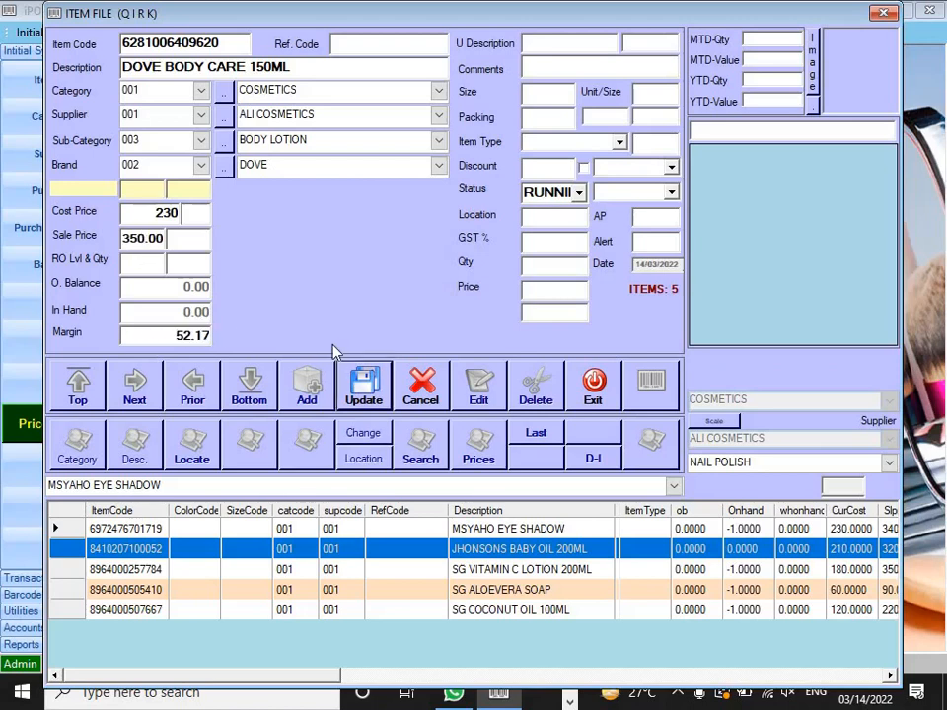
key(Return)
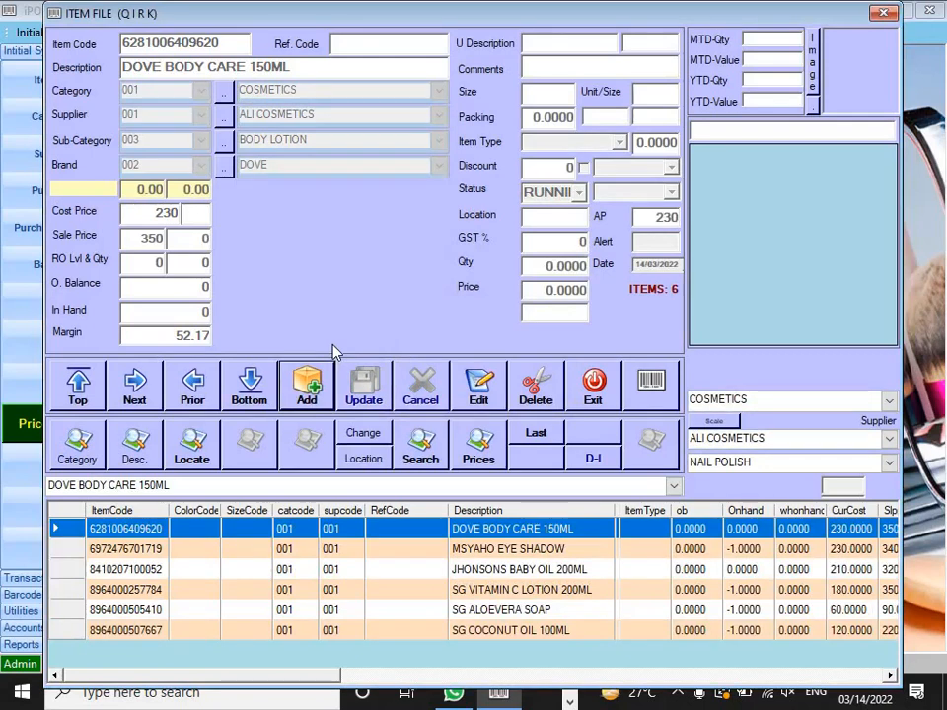
key(Return)
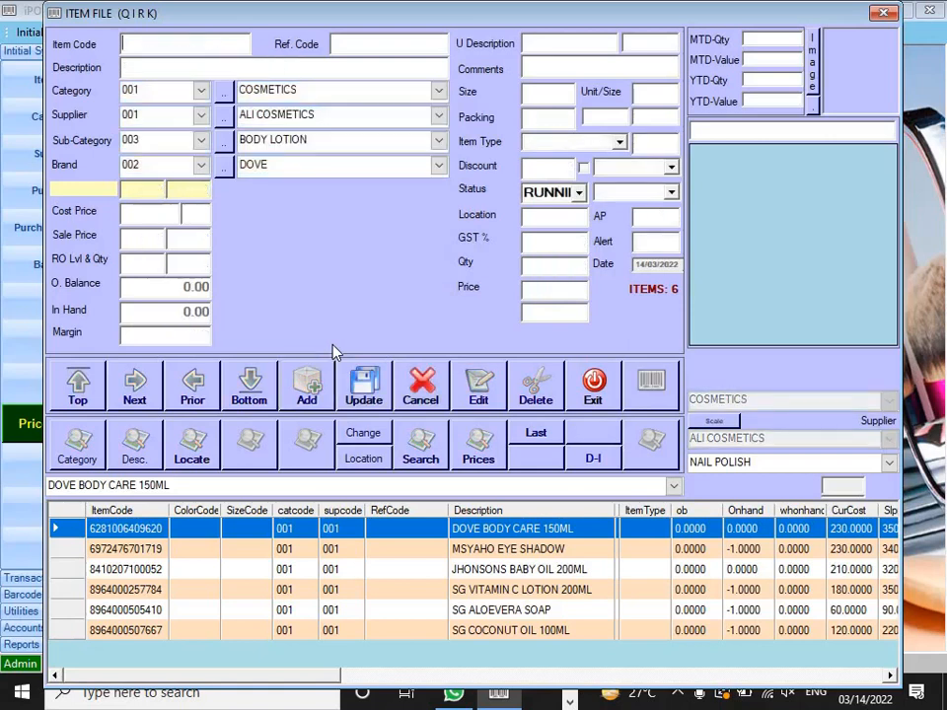
text(8886950039329)
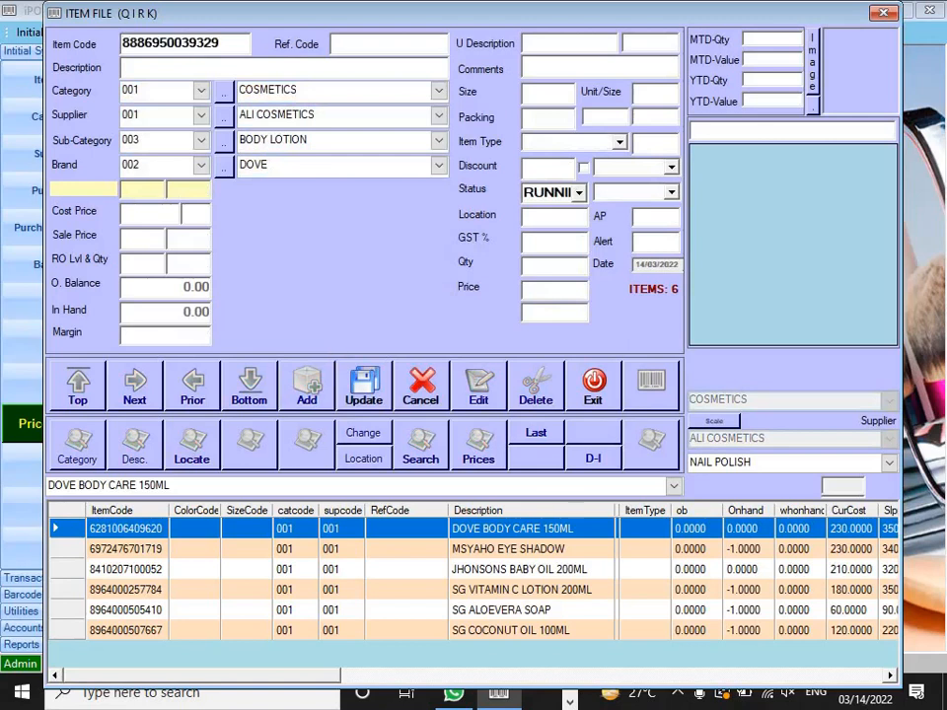
key(Return)
text(OALMOLIVE SOAP)
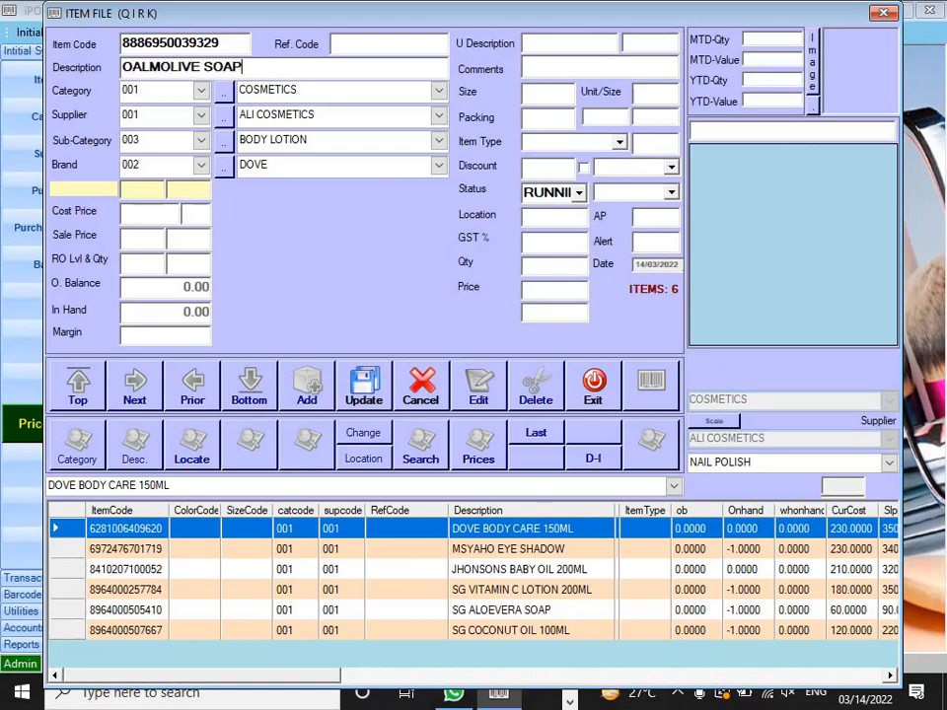
text( 3N1)
key(Tab)
key(Tab)
key(Tab)
Step: Set the sub-category to 005 SOAP and bring up the Brands list
key(Up)
key(Up)
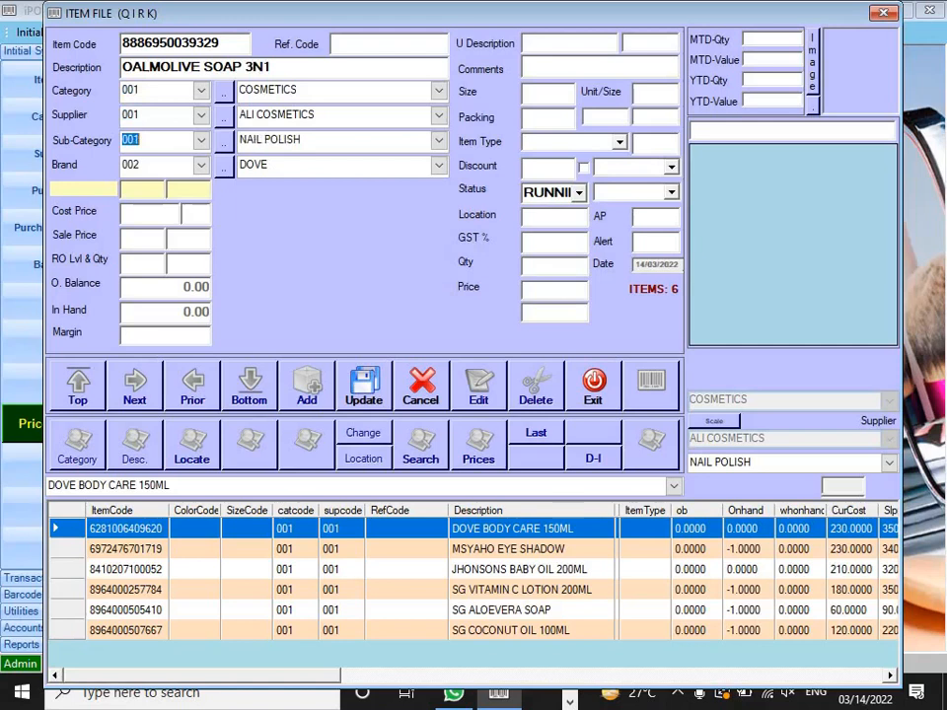
key(Down)
key(Down)
key(Down)
key(Down)
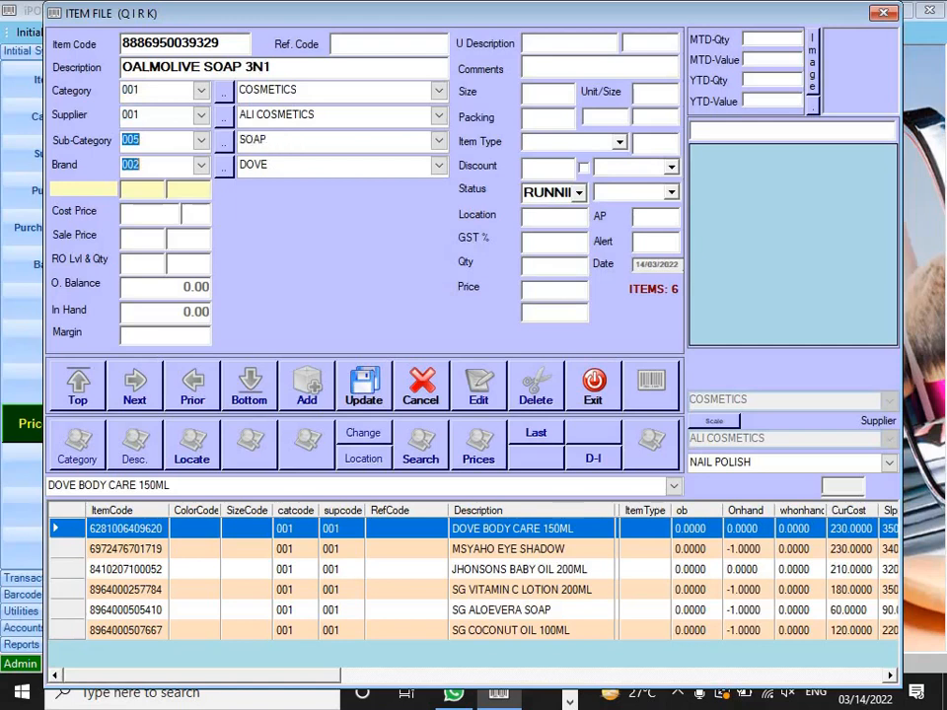
key(Tab)
key(Up)
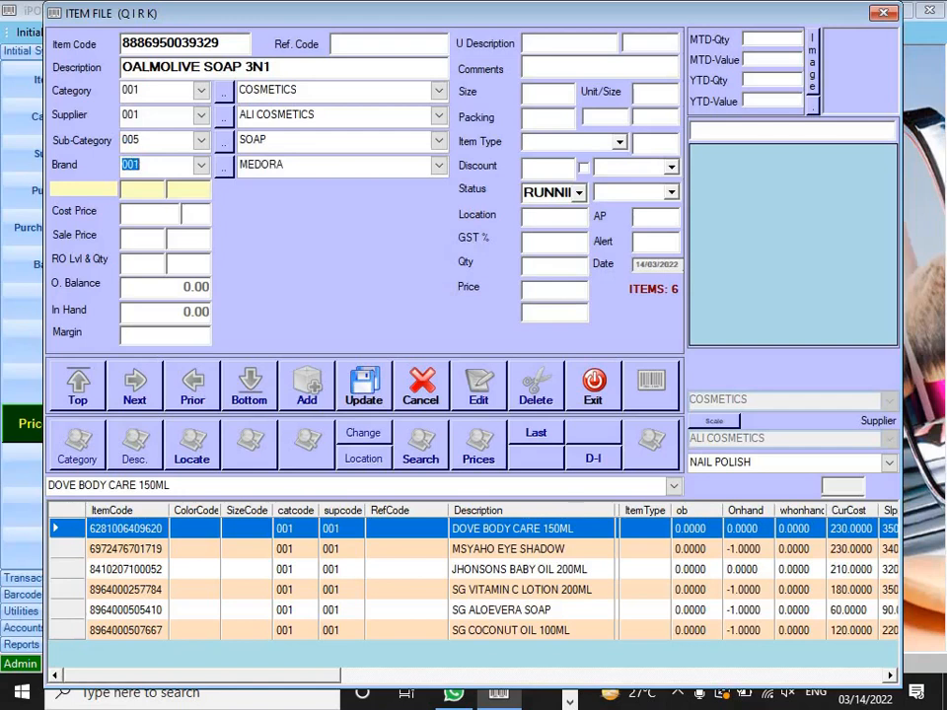
key(Down)
key(Down)
key(Down)
key(Down)
key(Down)
click(223, 166)
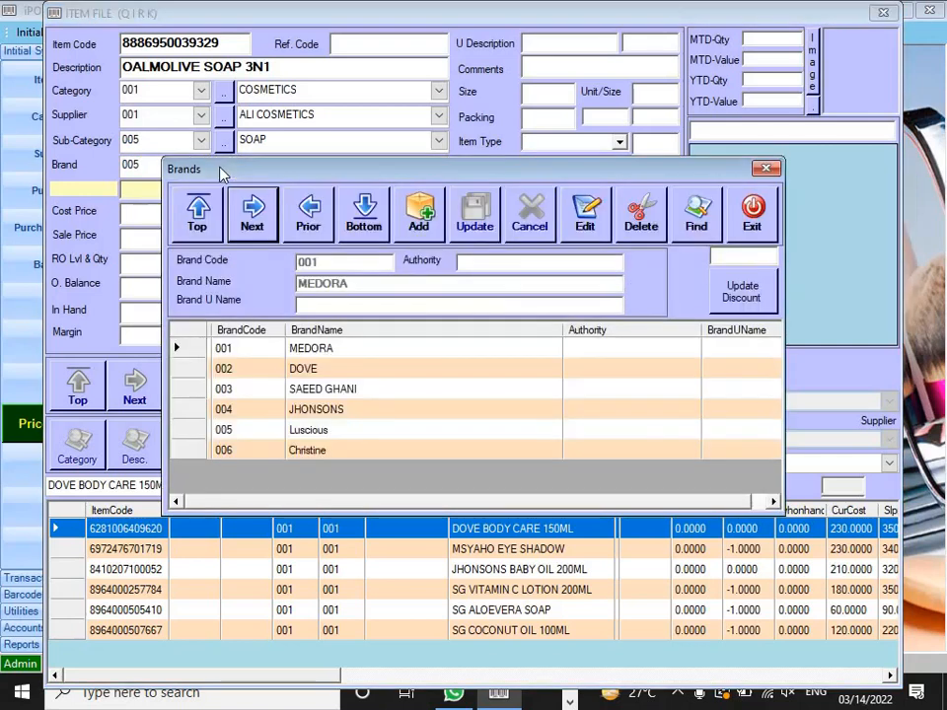
Step: Add brand code 007 named PALMOLIVE to the Brands list and close it
click(430, 226)
text(00)
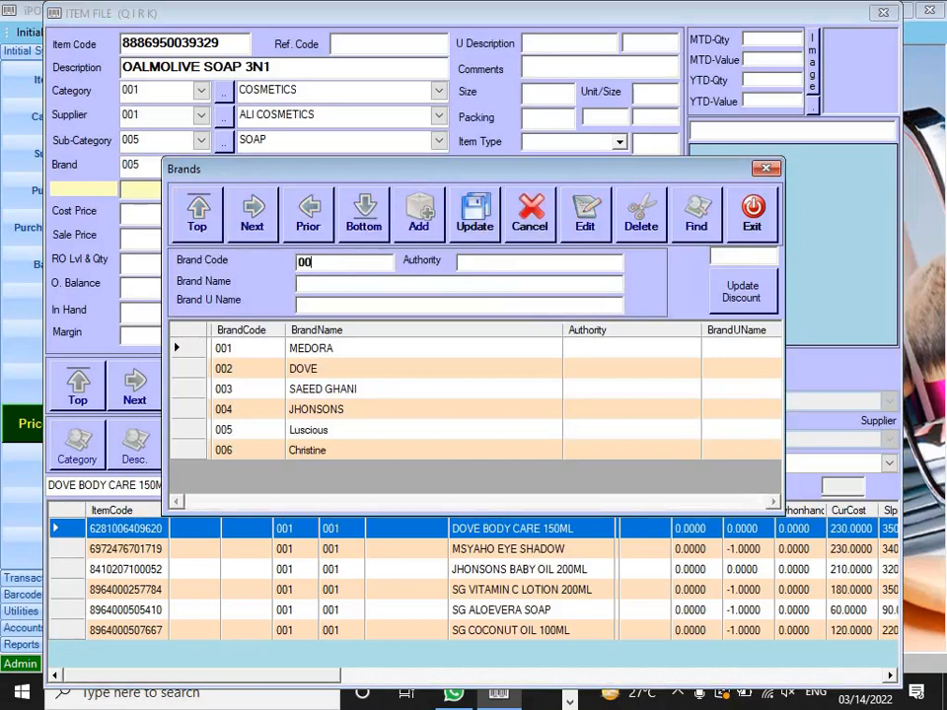
text(7)
key(Tab)
text(PALMOLIVE)
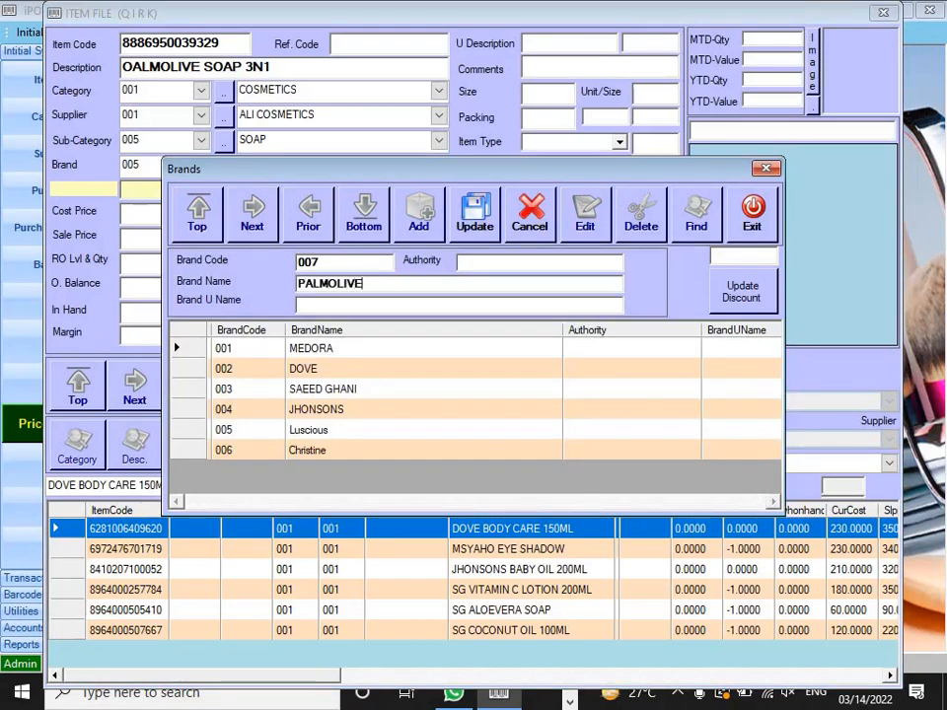
click(479, 228)
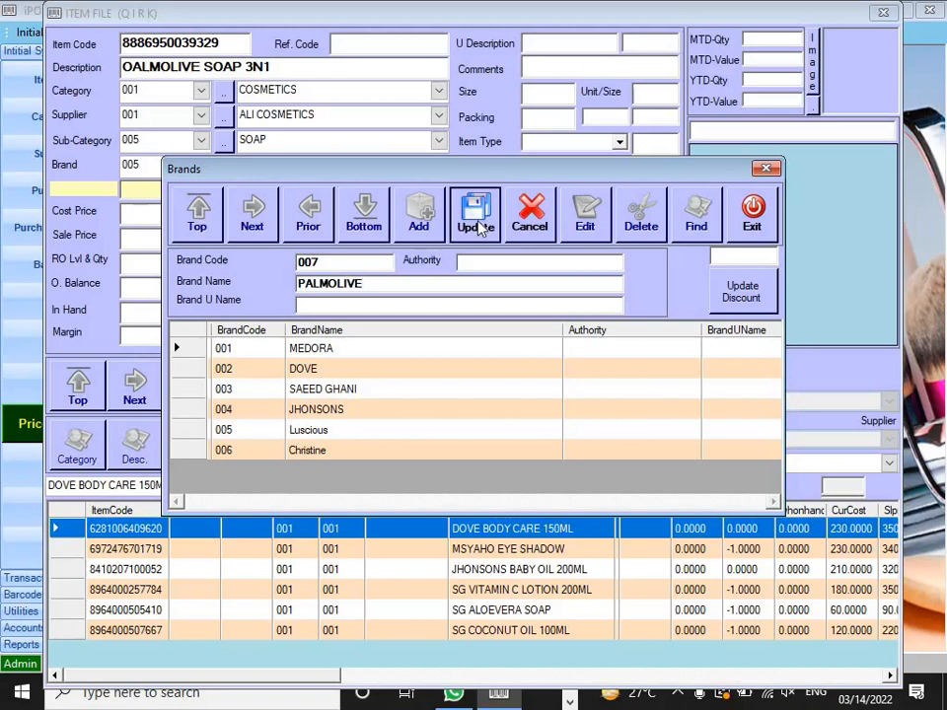
click(508, 399)
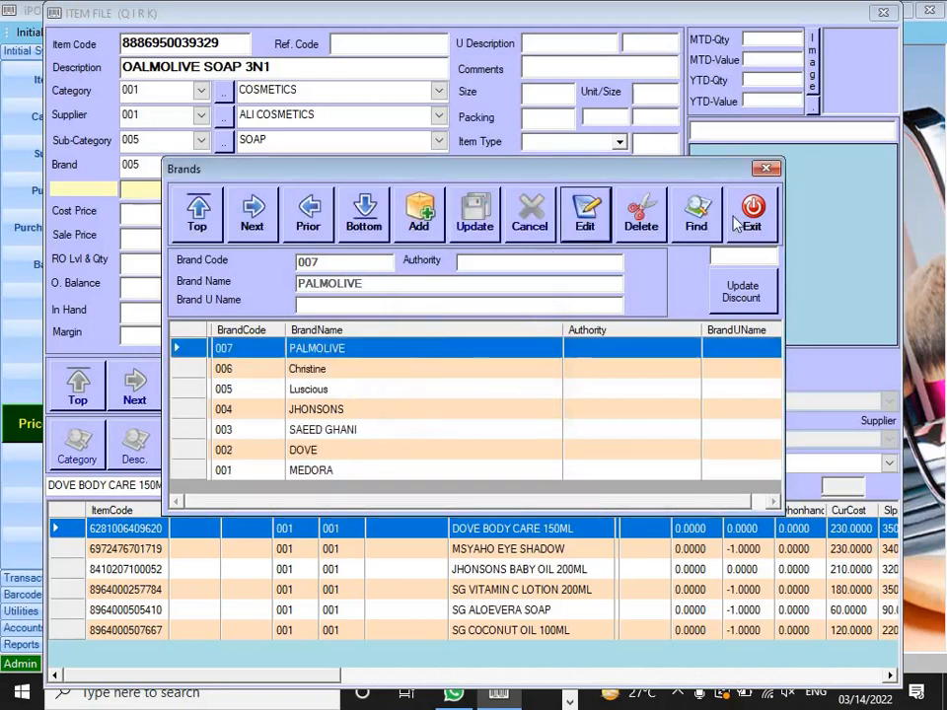
click(752, 212)
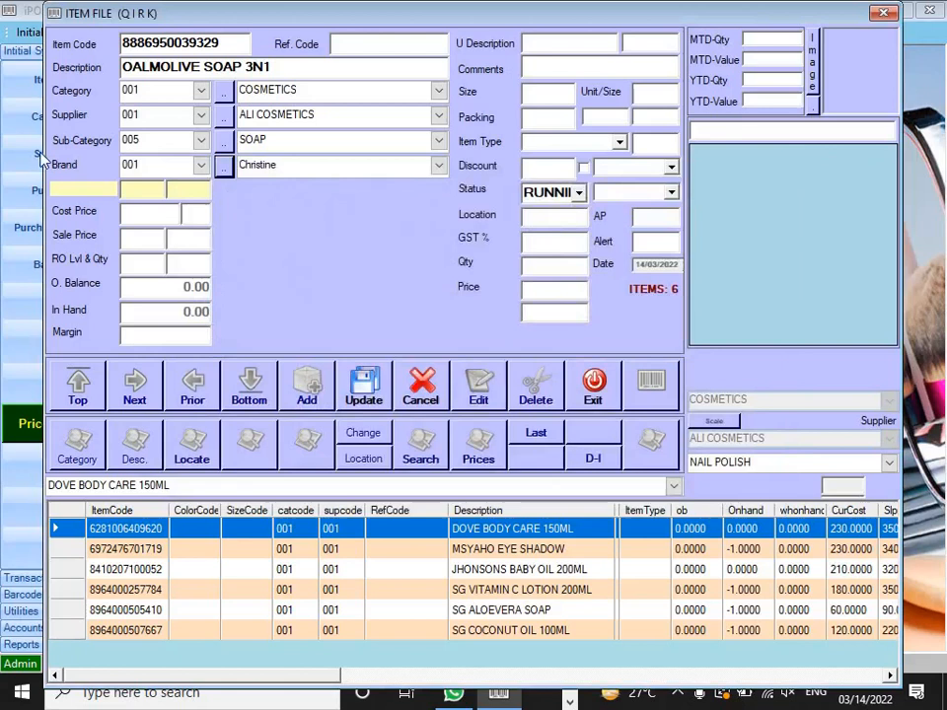
Step: Give OALMOLIVE SOAP 3N1 brand 007 PALMOLIVE, cost 190 and sale price 225, and save it
click(162, 164)
key(Down)
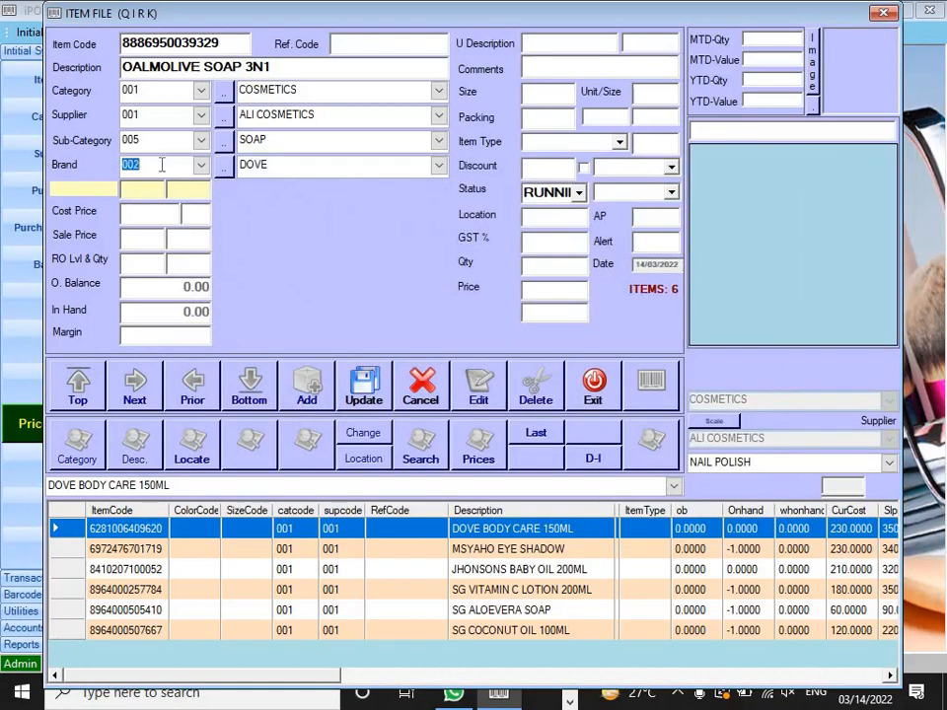
key(Down)
key(Down)
key(Down)
key(Down)
key(Down)
key(Return)
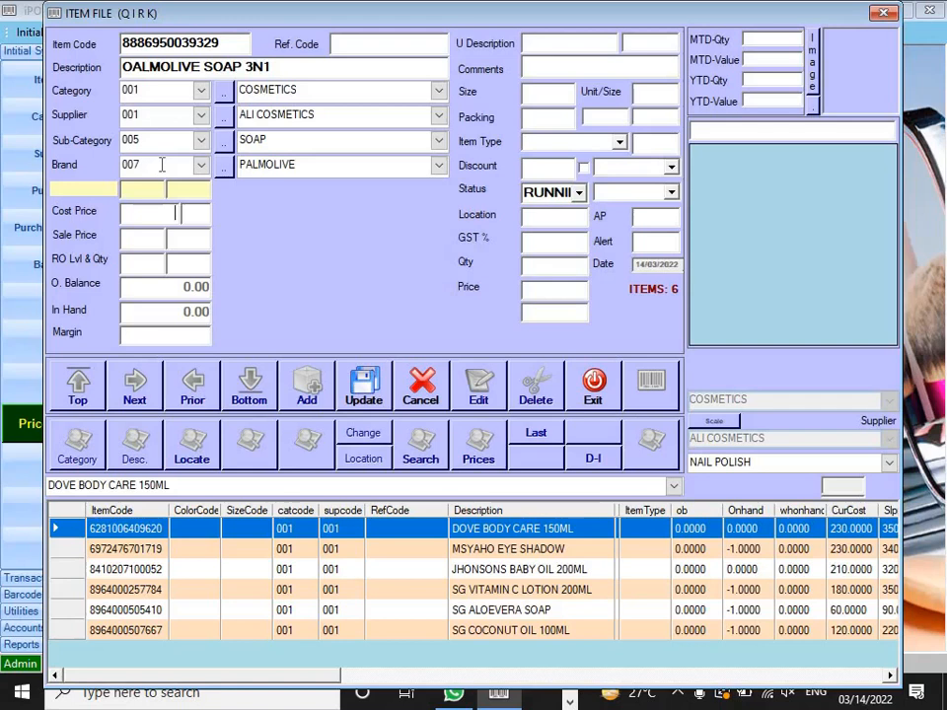
text(190)
key(Return)
text(225)
key(Return)
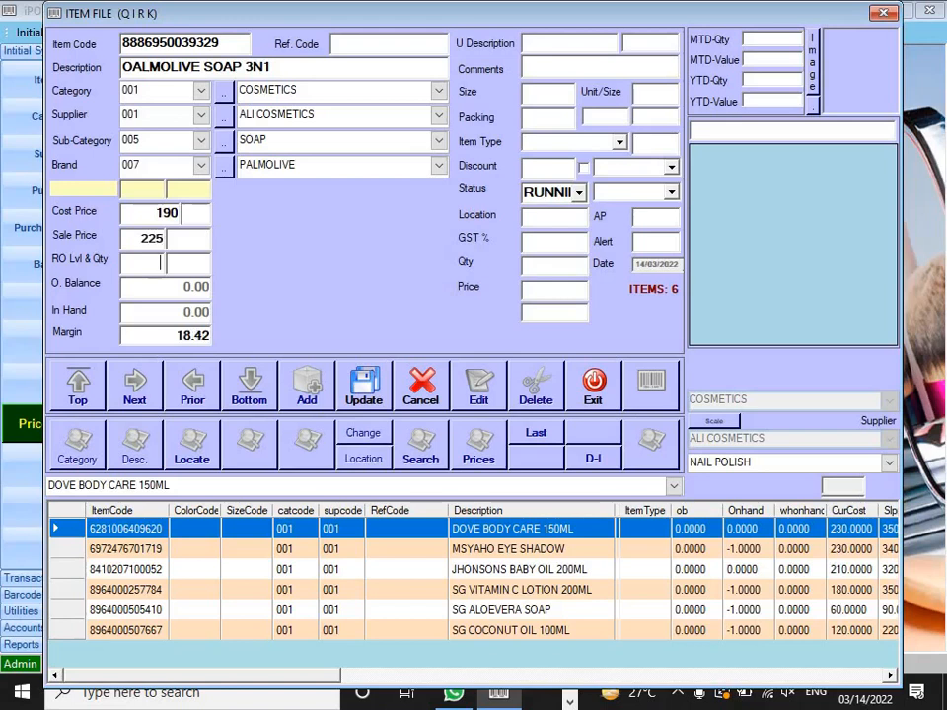
key(Return)
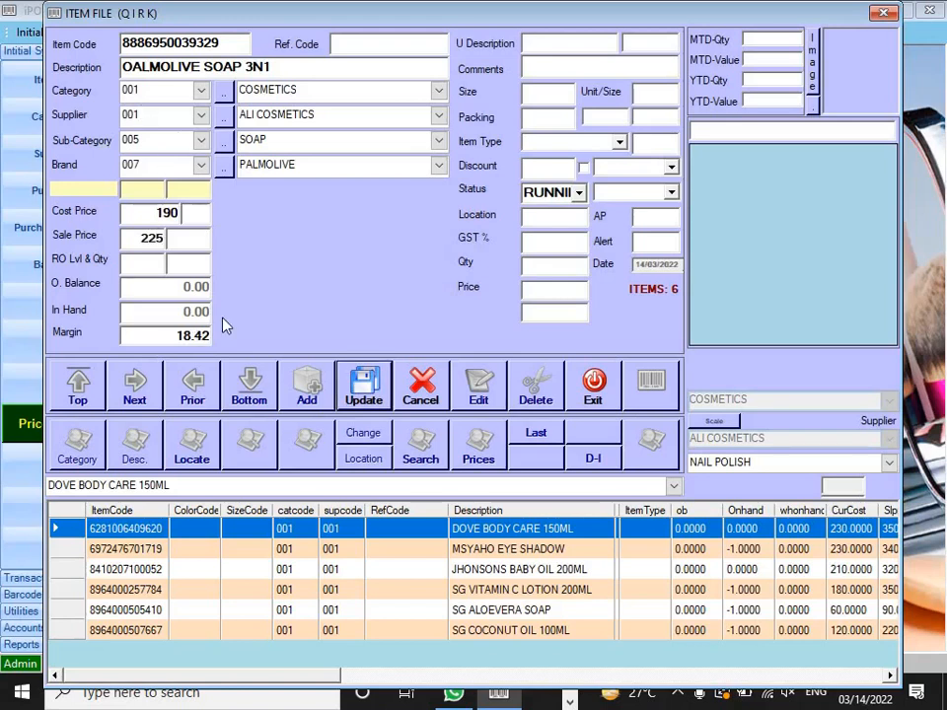
drag(179, 337, 251, 338)
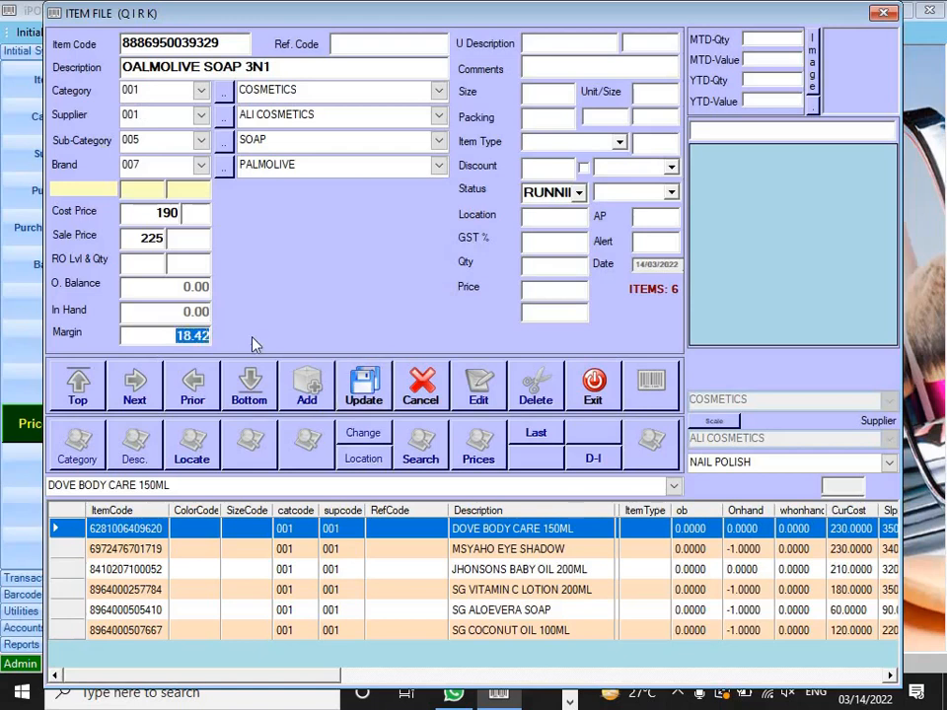
key(Return)
key(Return)
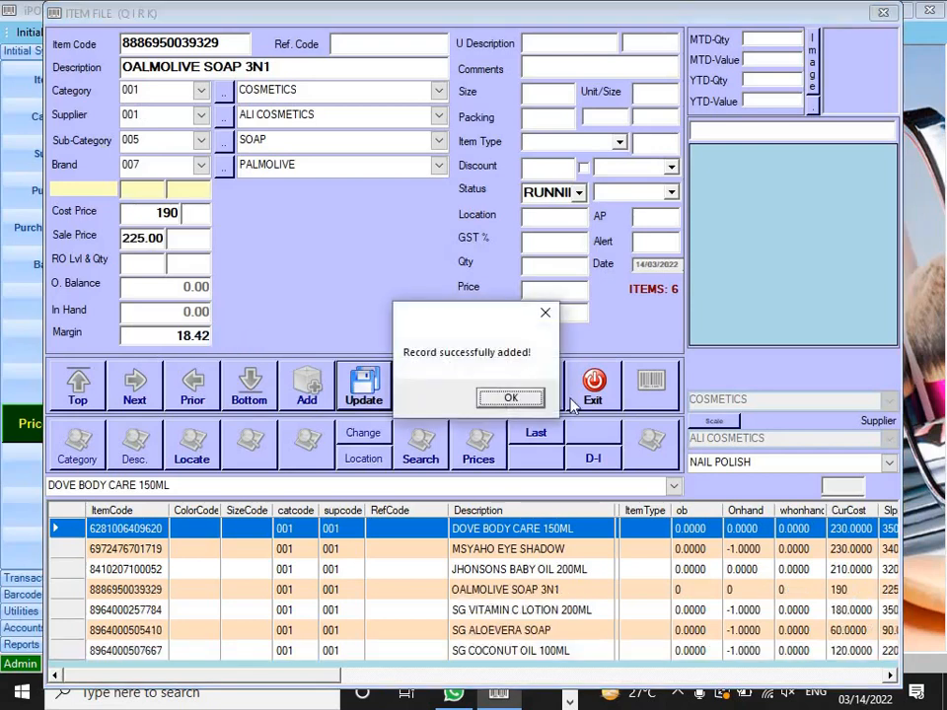
click(509, 399)
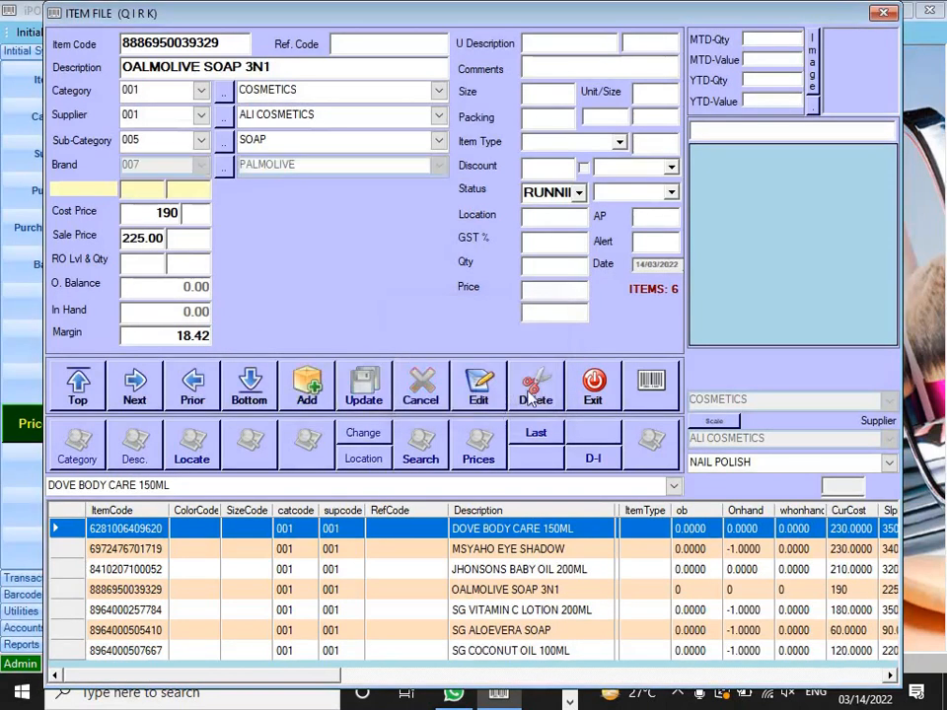
Step: Close the Item File and start a new stock debit note for supplier 001 ALI COSMETICS
click(593, 383)
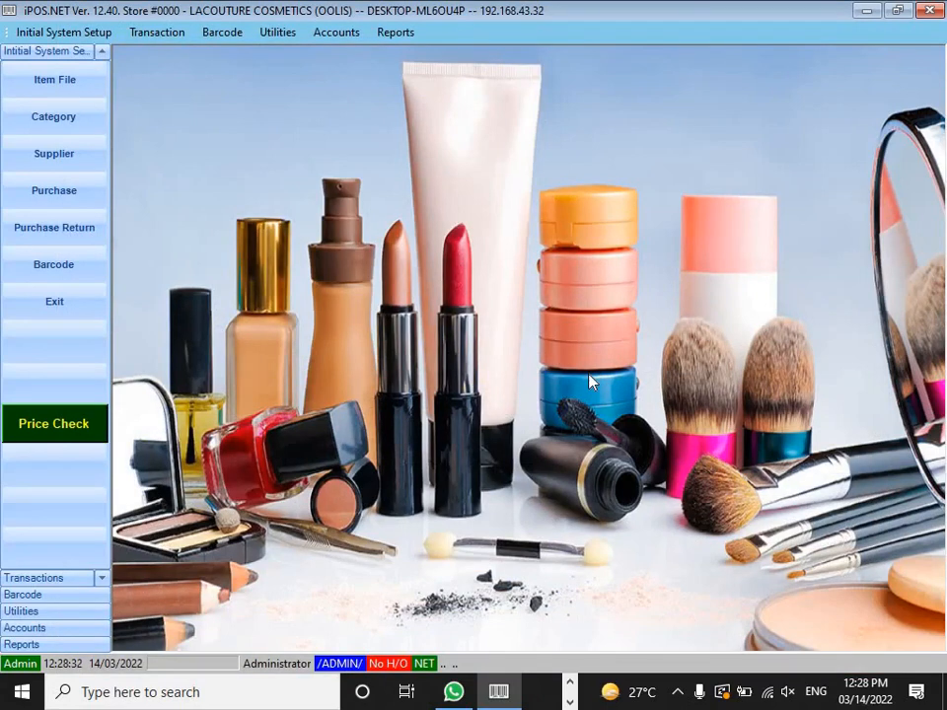
click(67, 197)
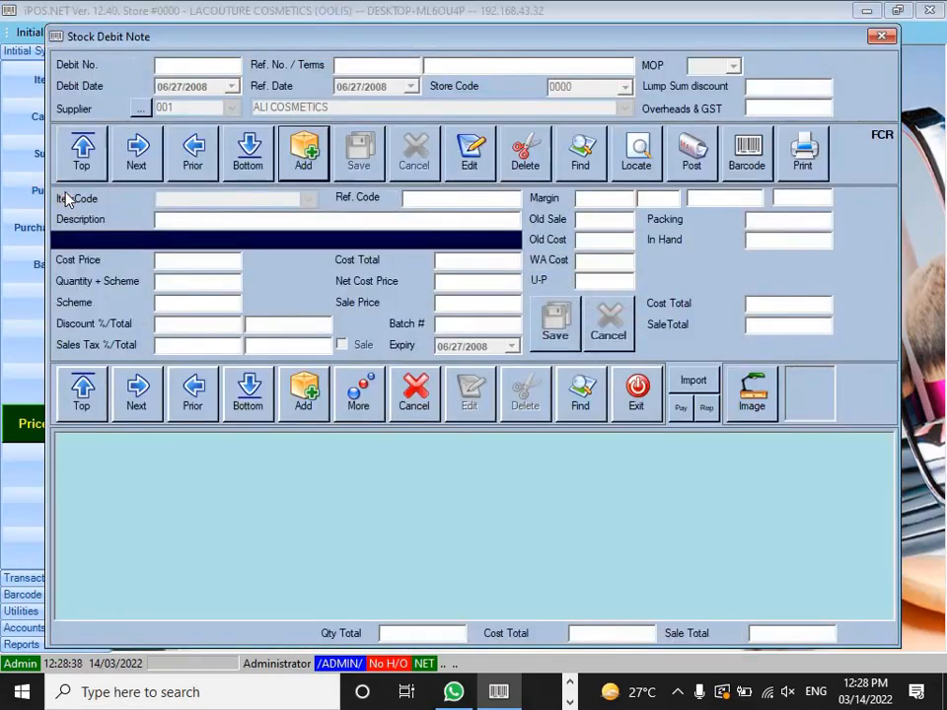
click(314, 160)
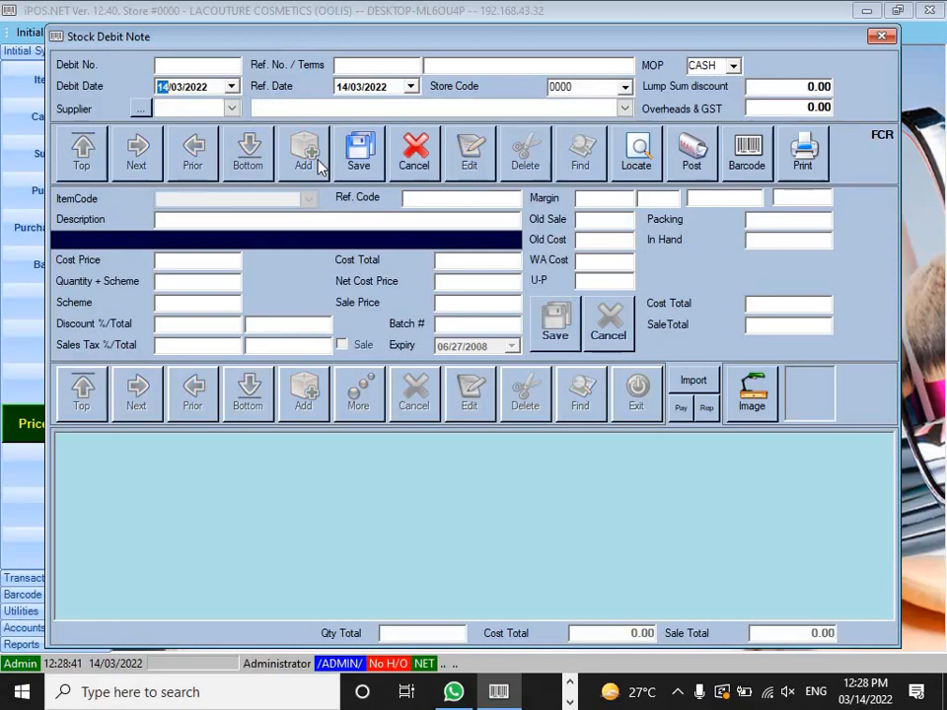
click(233, 112)
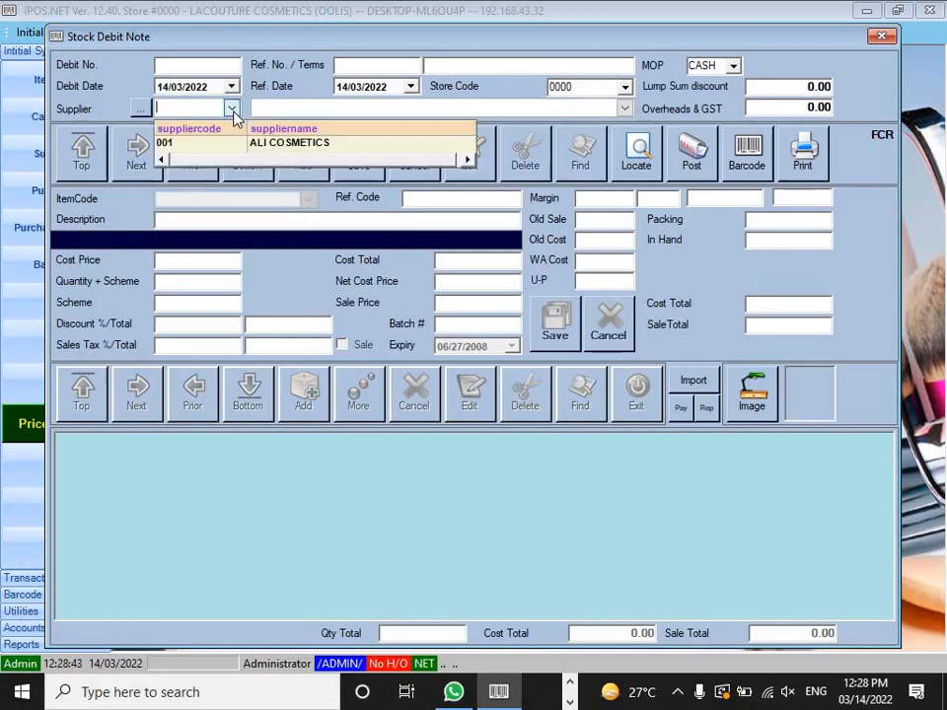
click(281, 152)
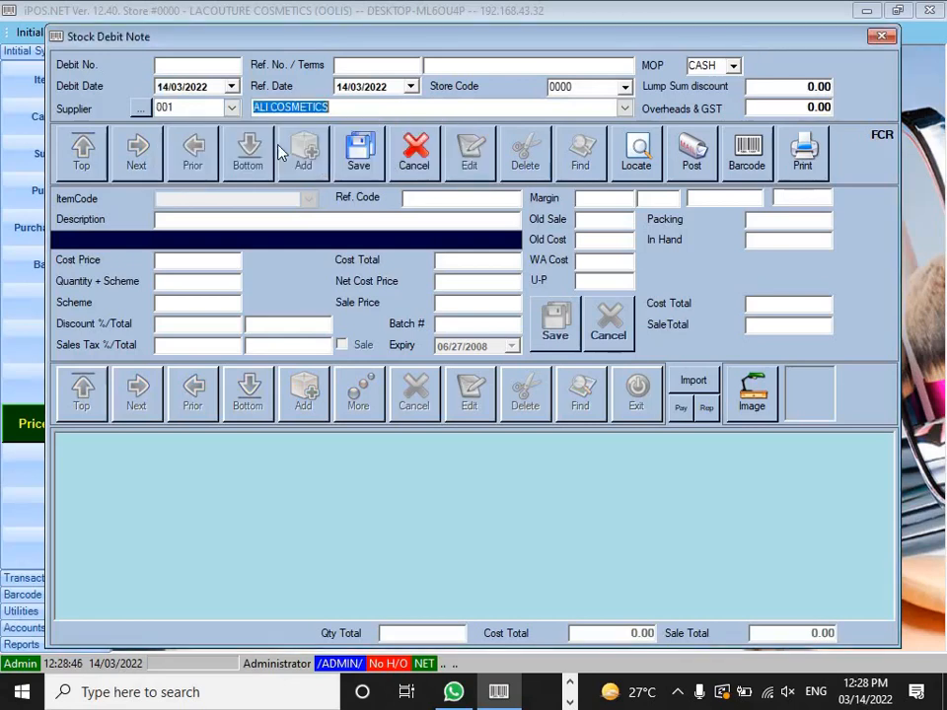
click(361, 156)
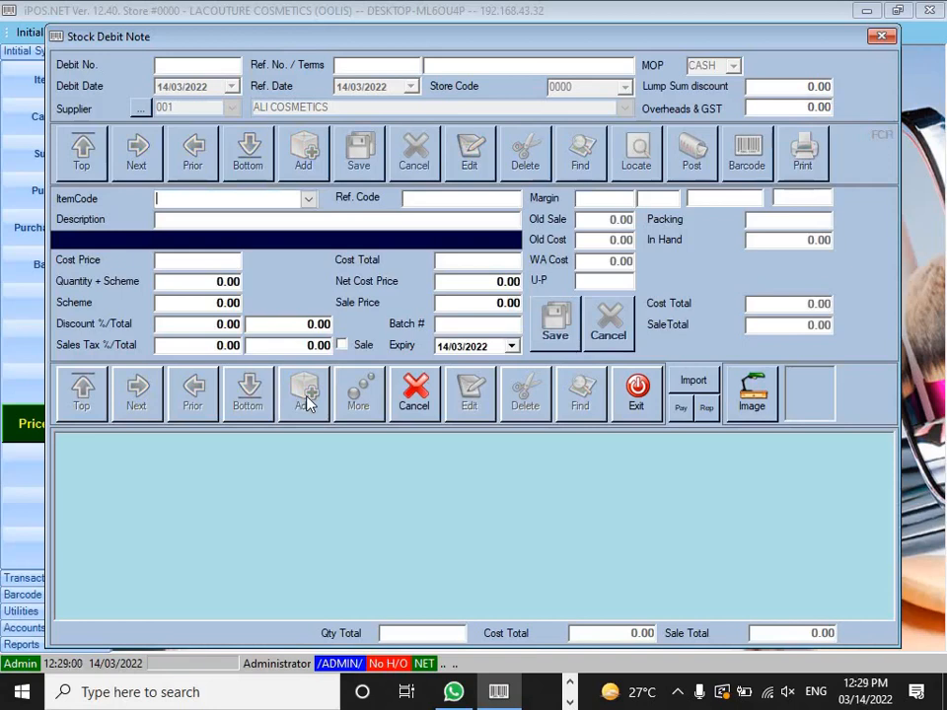
text(8410207100052)
key(Return)
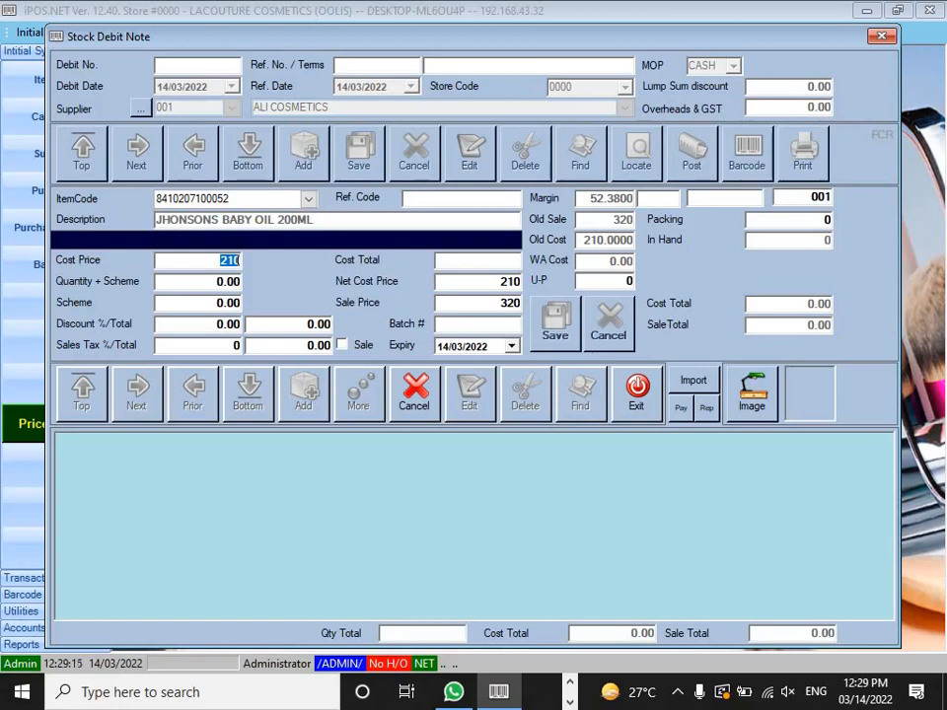
key(Return)
text(20)
key(Return)
key(Return)
key(Return)
key(Return)
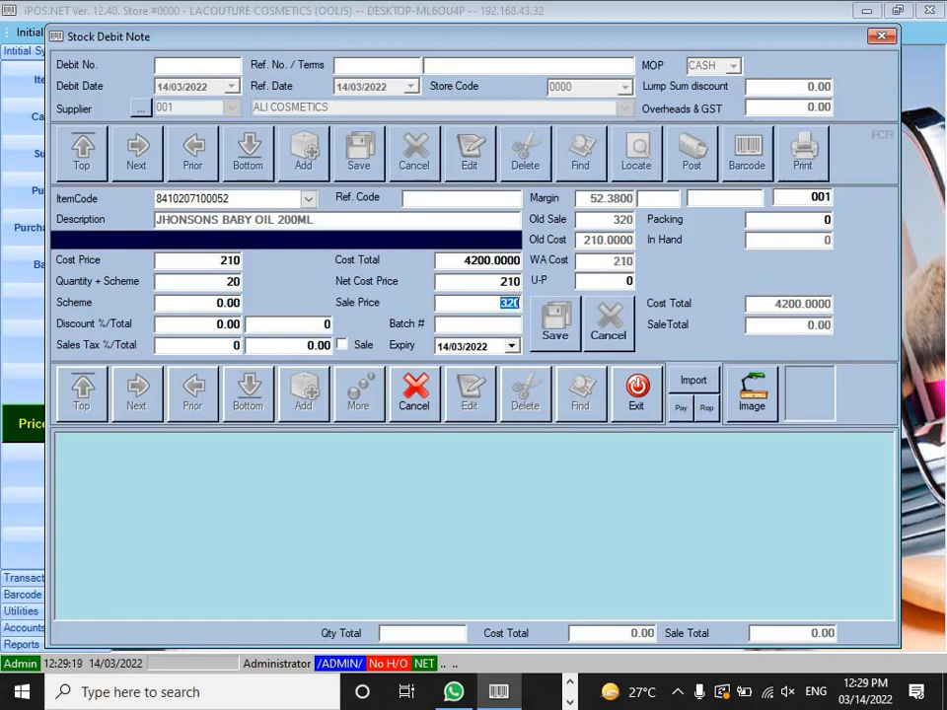
key(Return)
key(Return)
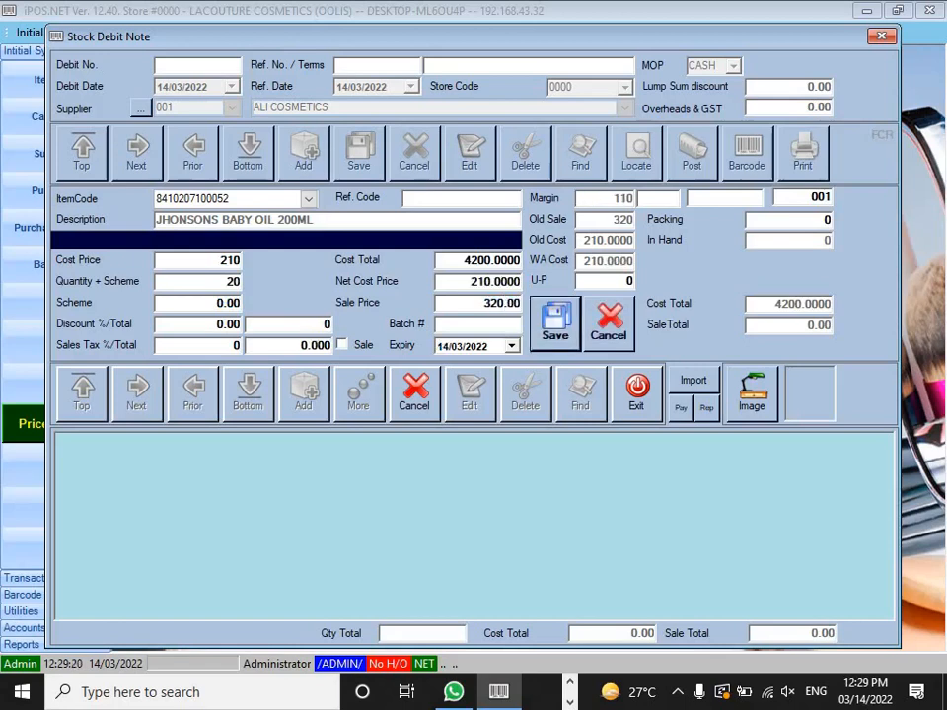
key(Return)
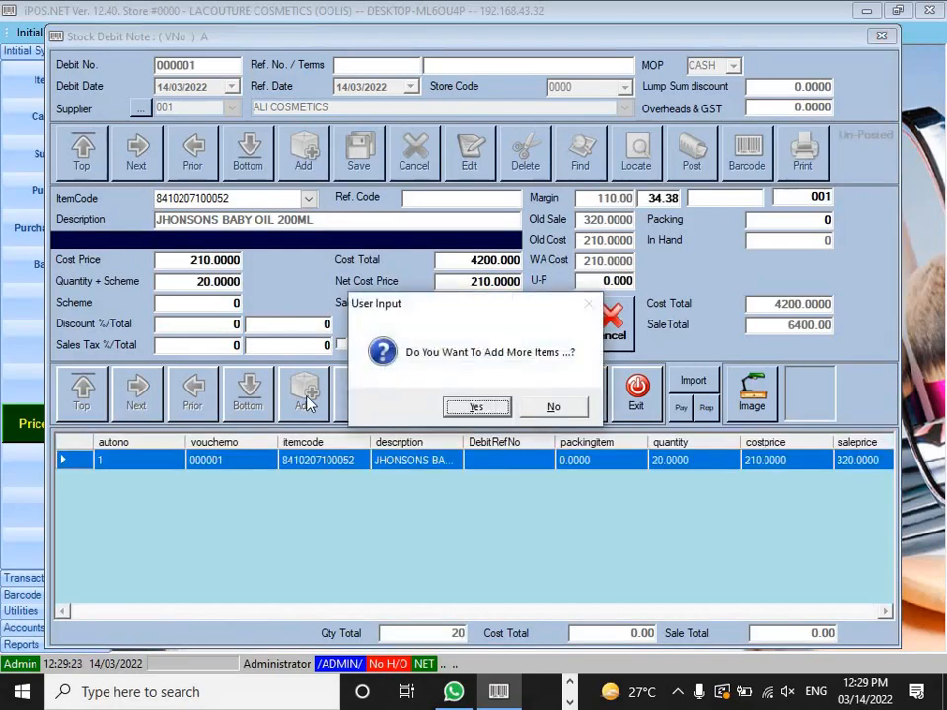
key(Return)
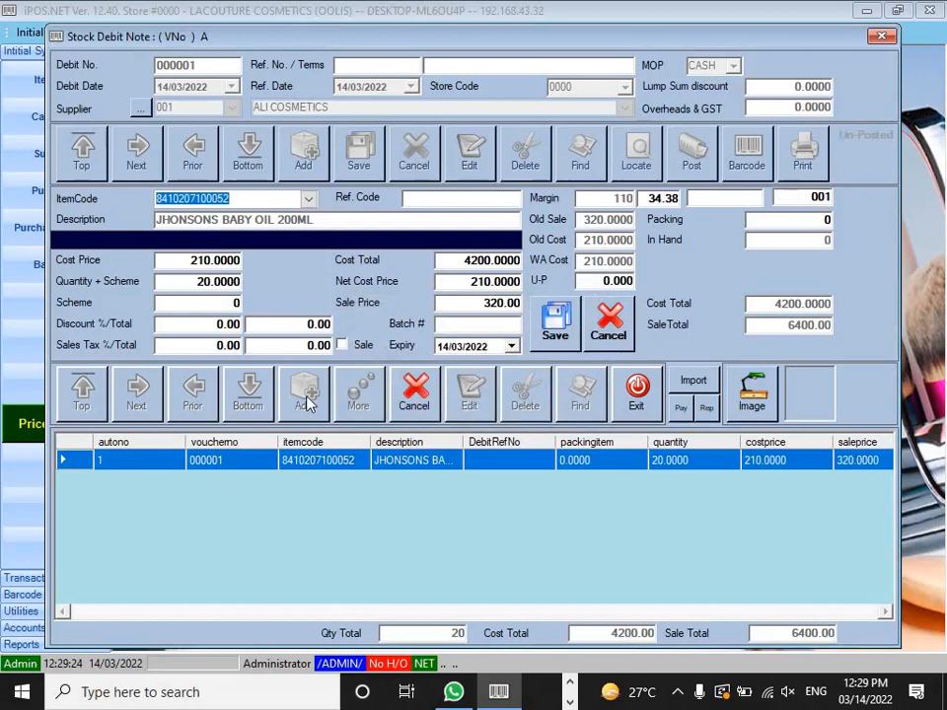
text(8964000257784)
key(Return)
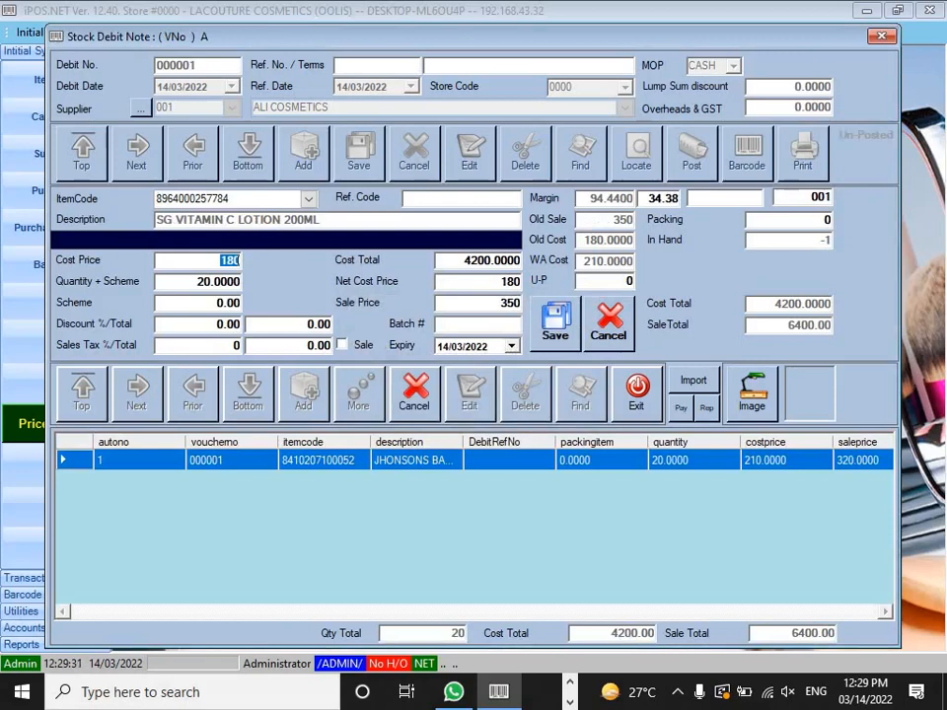
key(Return)
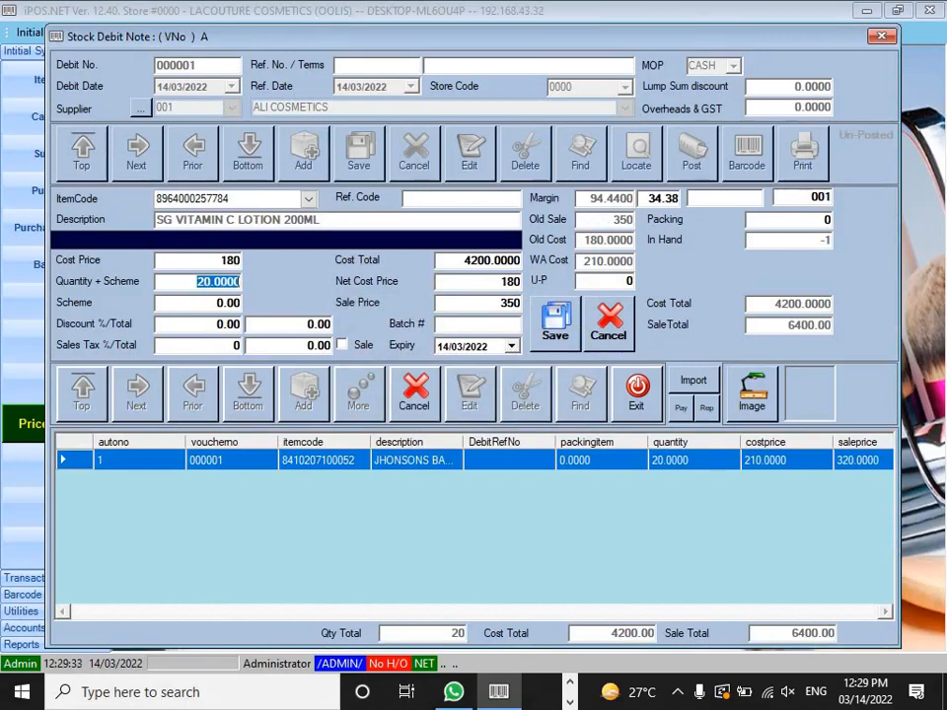
text(10)
key(Return)
key(Return)
key(Return)
key(Return)
key(Return)
key(Return)
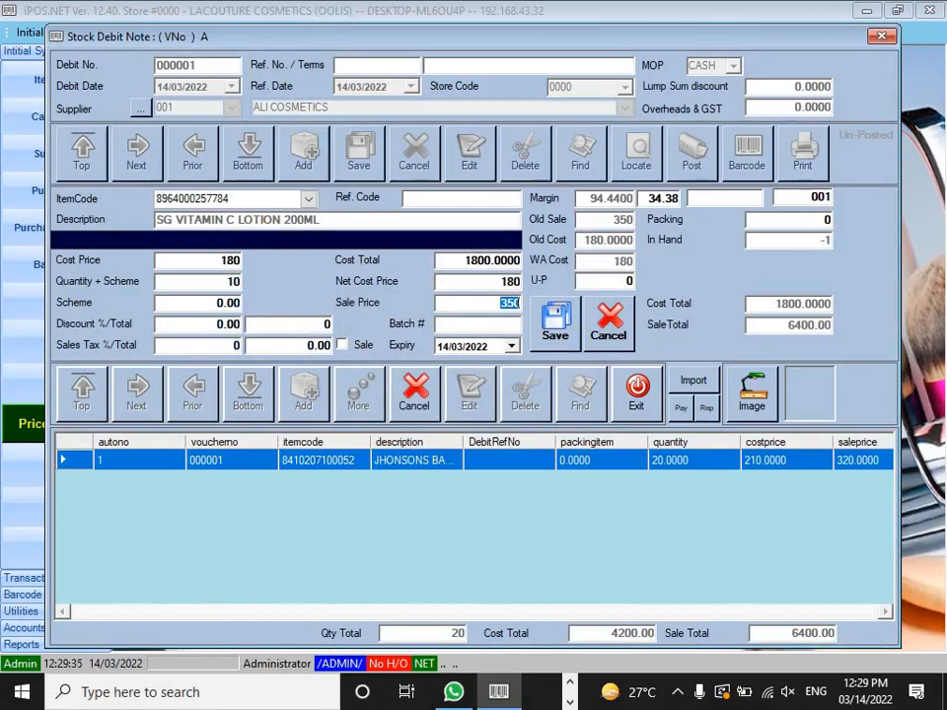
key(Return)
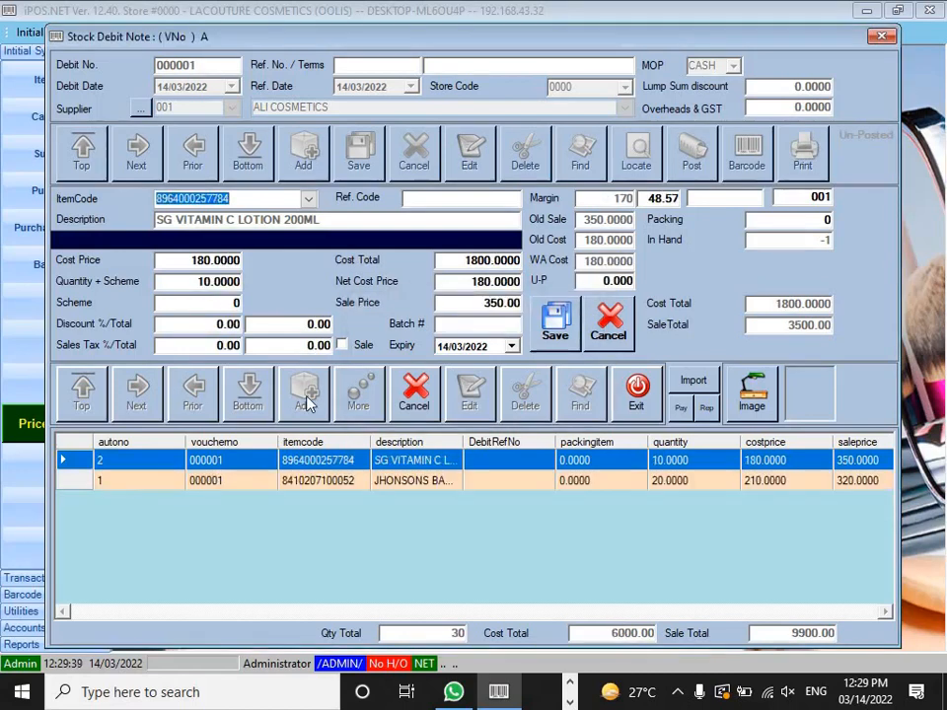
text(6281006409620)
key(Return)
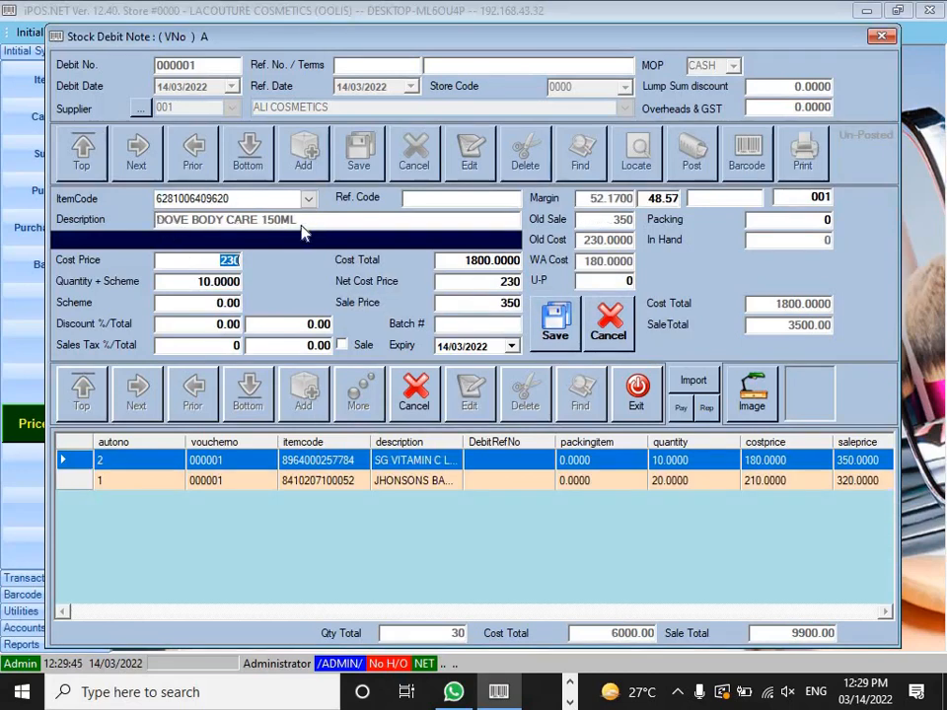
key(Return)
text(25)
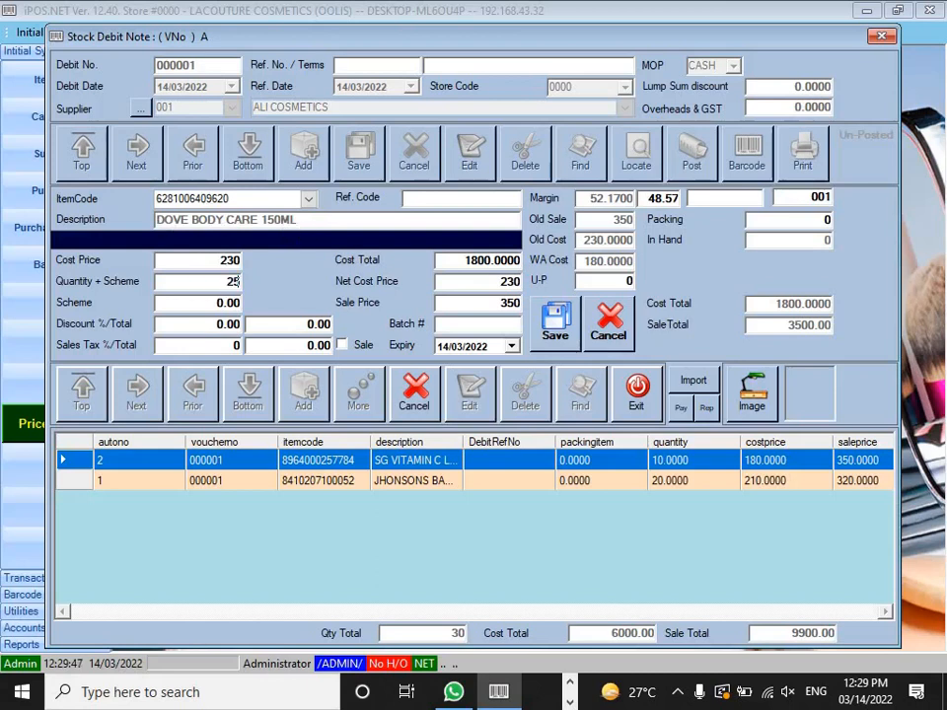
key(Return)
key(Return)
key(Return)
key(Return)
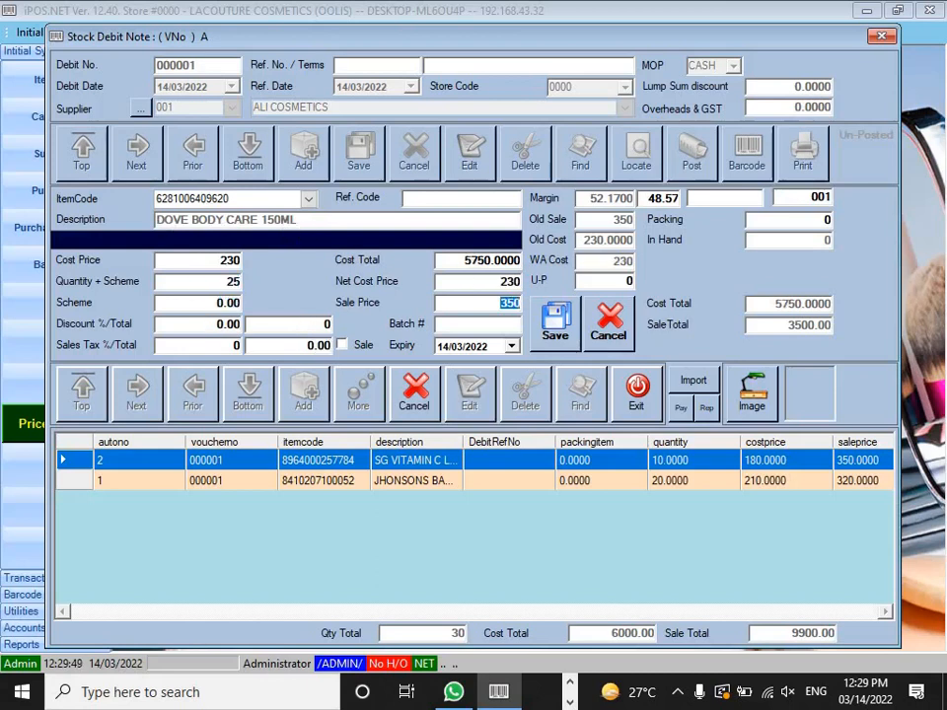
key(Return)
key(Return)
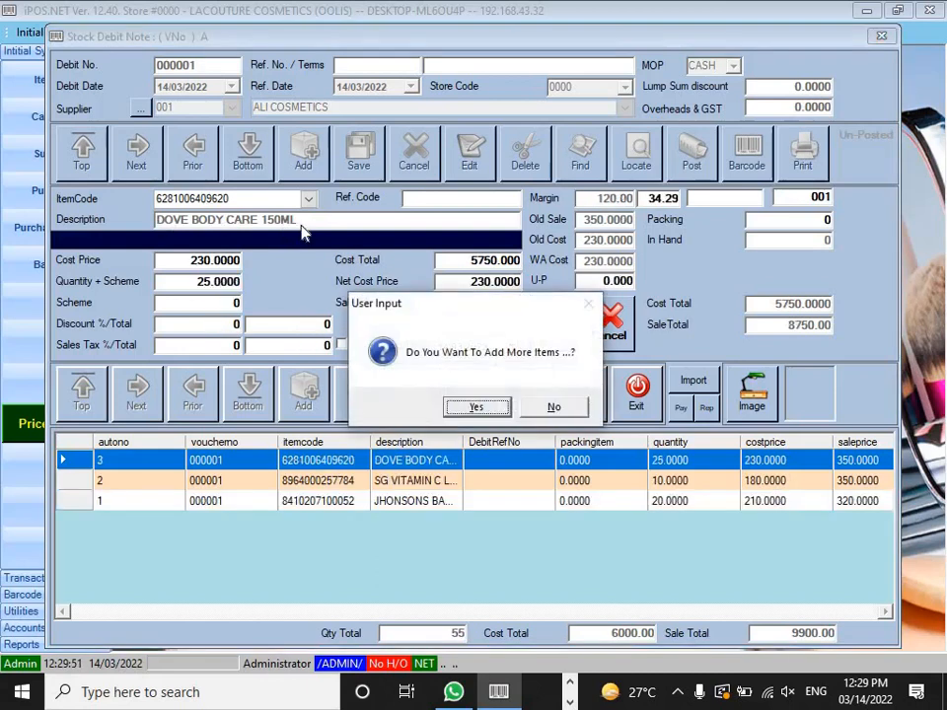
key(Return)
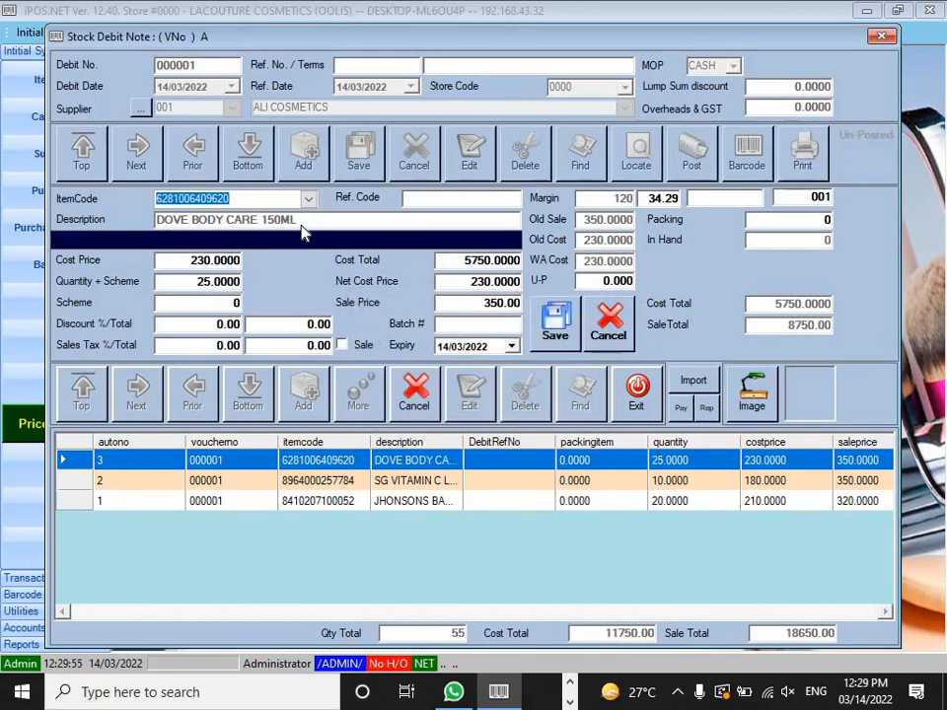
text(8964000505410)
key(Return)
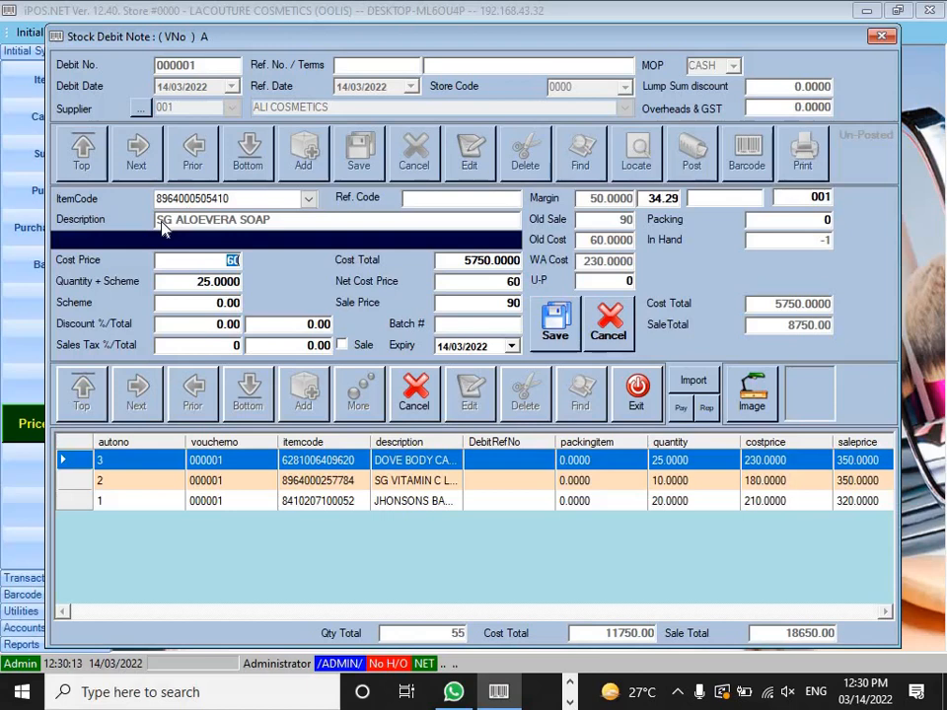
key(Return)
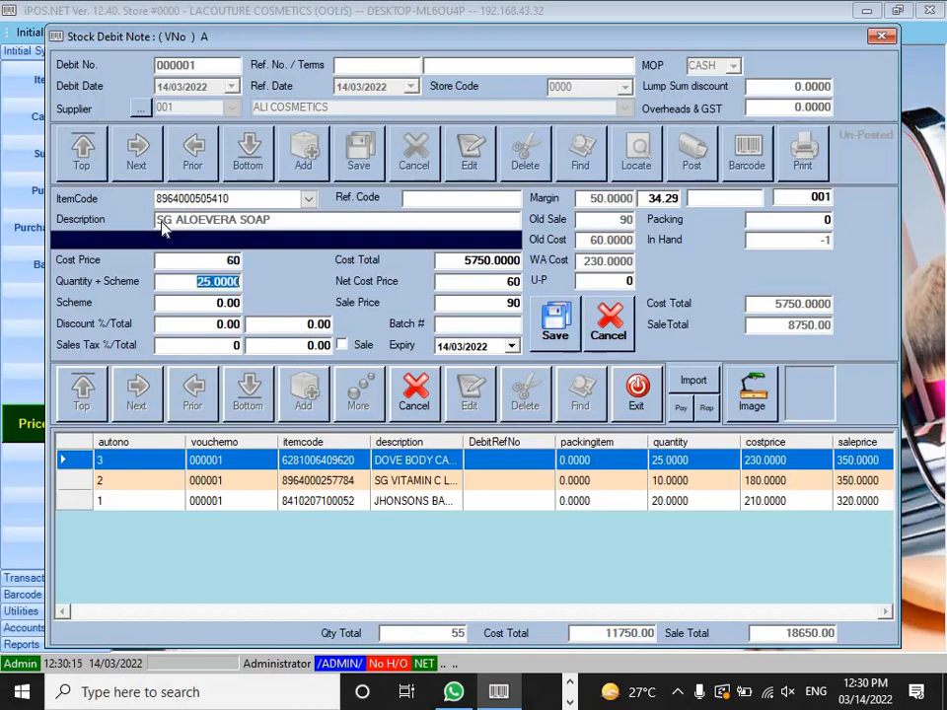
text(36)
key(Return)
key(Return)
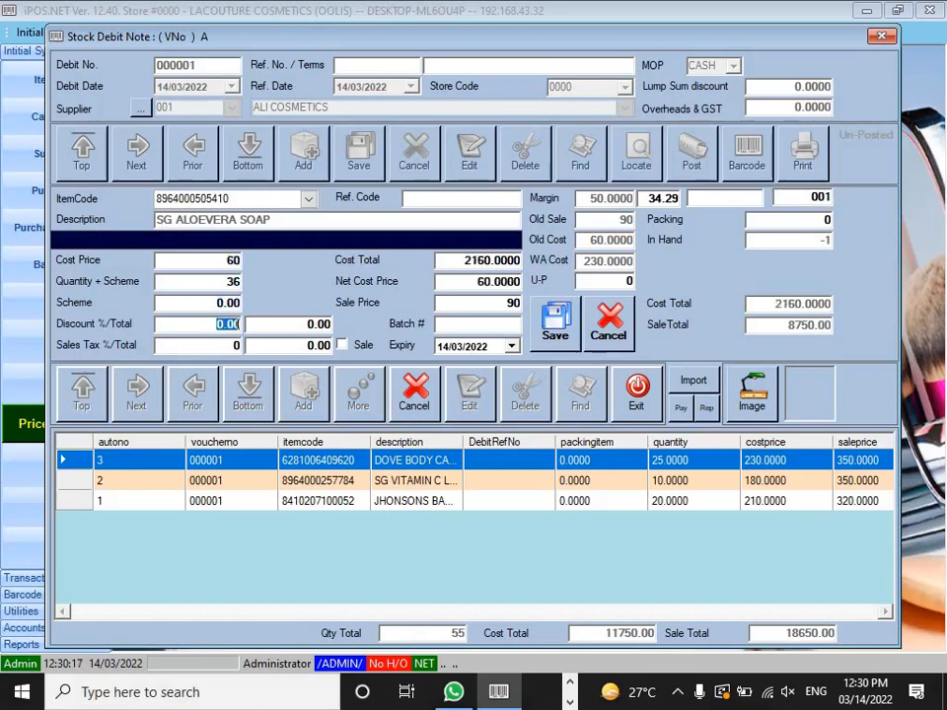
key(Return)
key(Return)
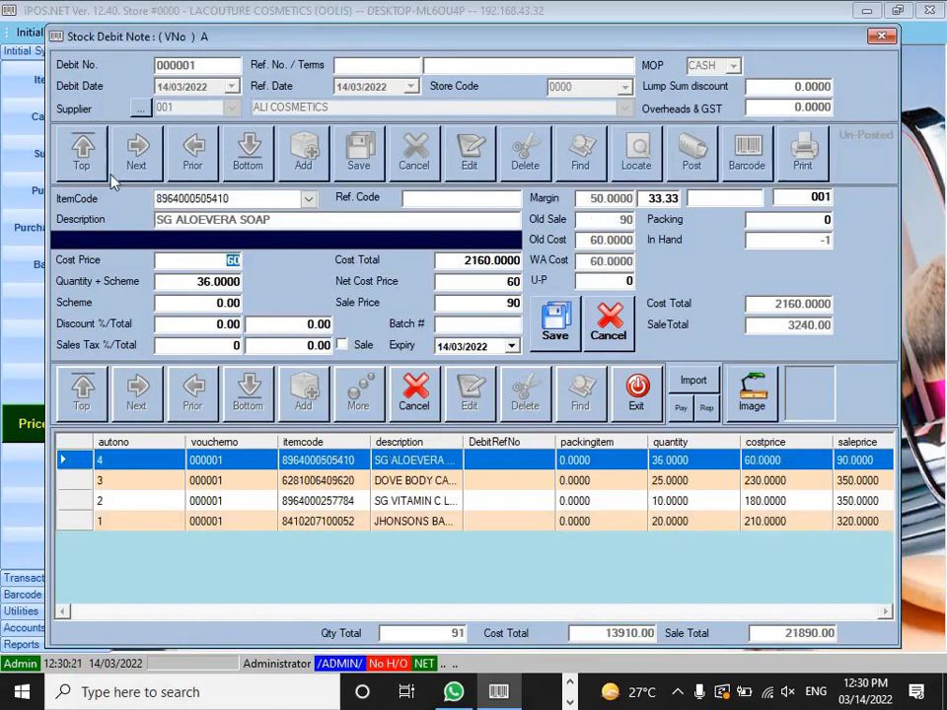
click(266, 199)
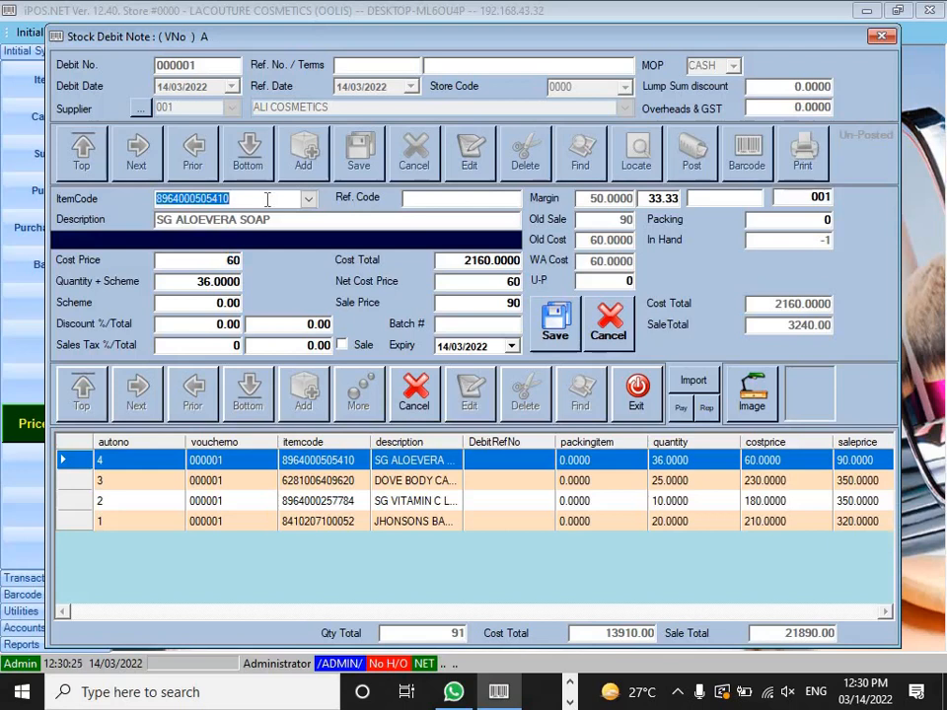
text(8964000507667)
key(Return)
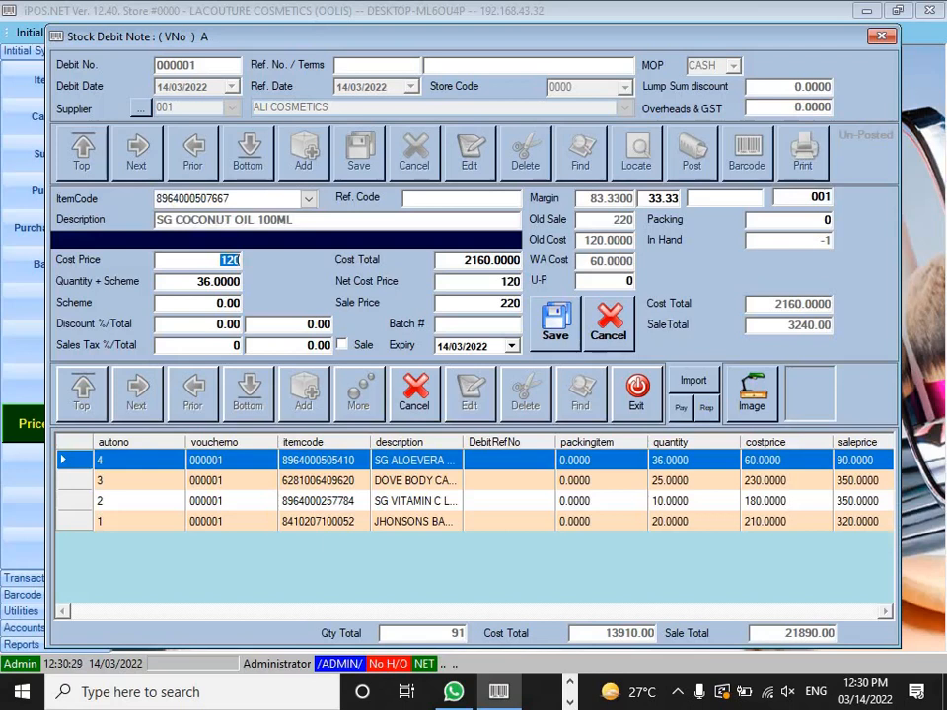
key(Return)
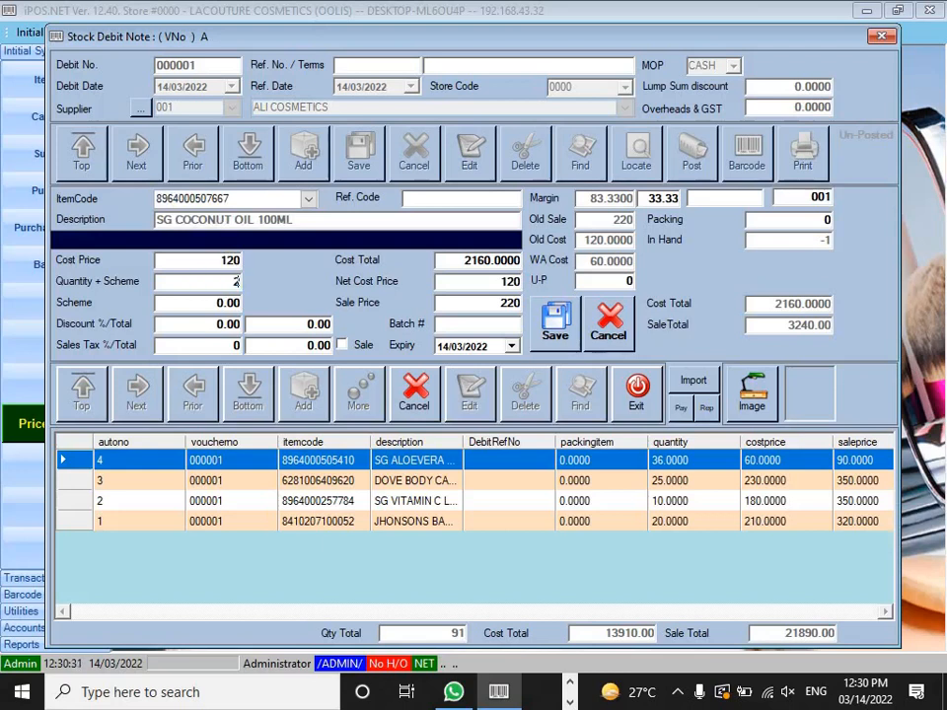
text(20)
key(Return)
key(Return)
key(Return)
key(Return)
key(Return)
key(Return)
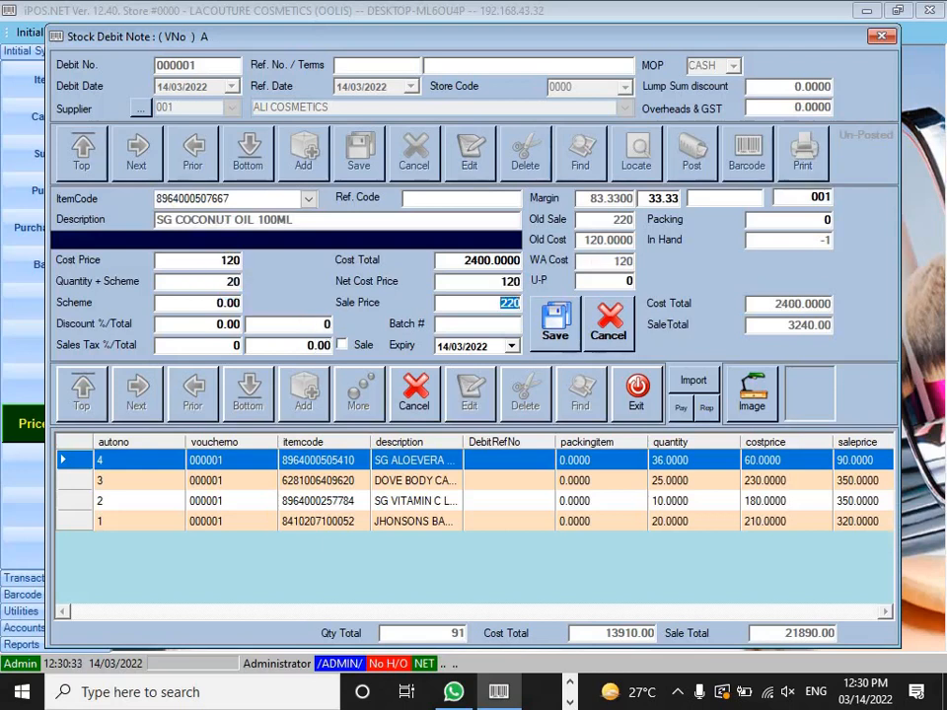
key(Return)
key(Return)
key(Return)
key(Return)
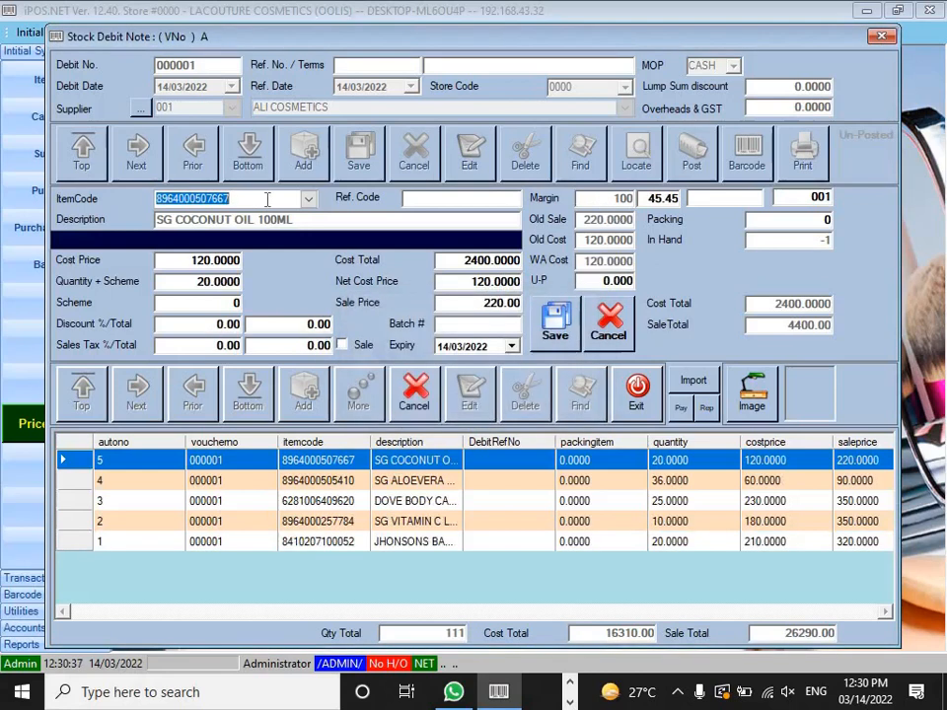
text(6972476701719)
key(Return)
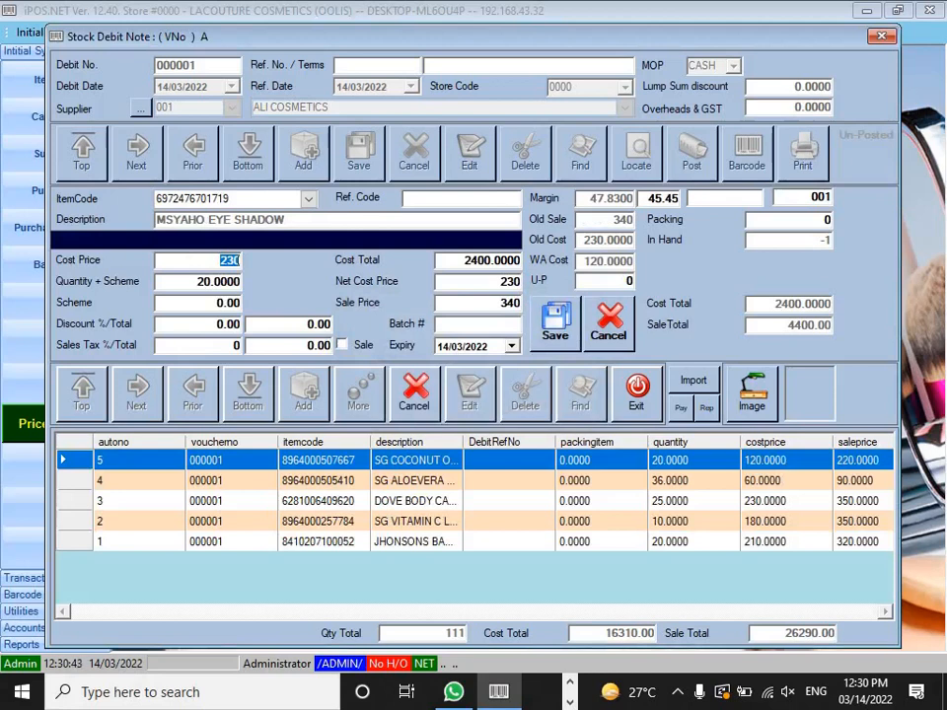
key(Return)
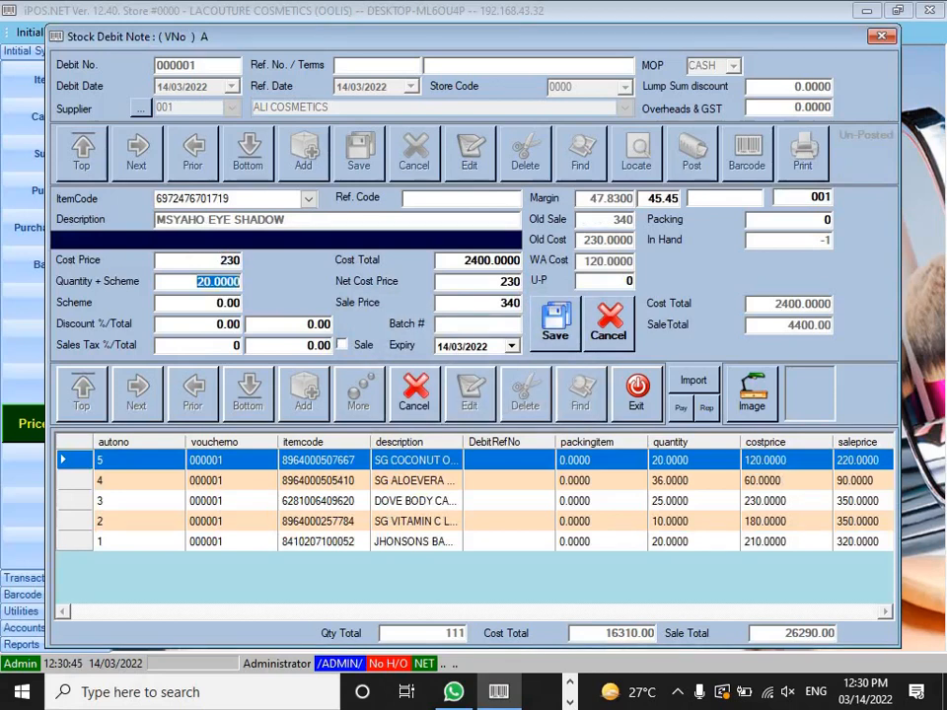
text(24)
key(Return)
key(Return)
key(Return)
key(Return)
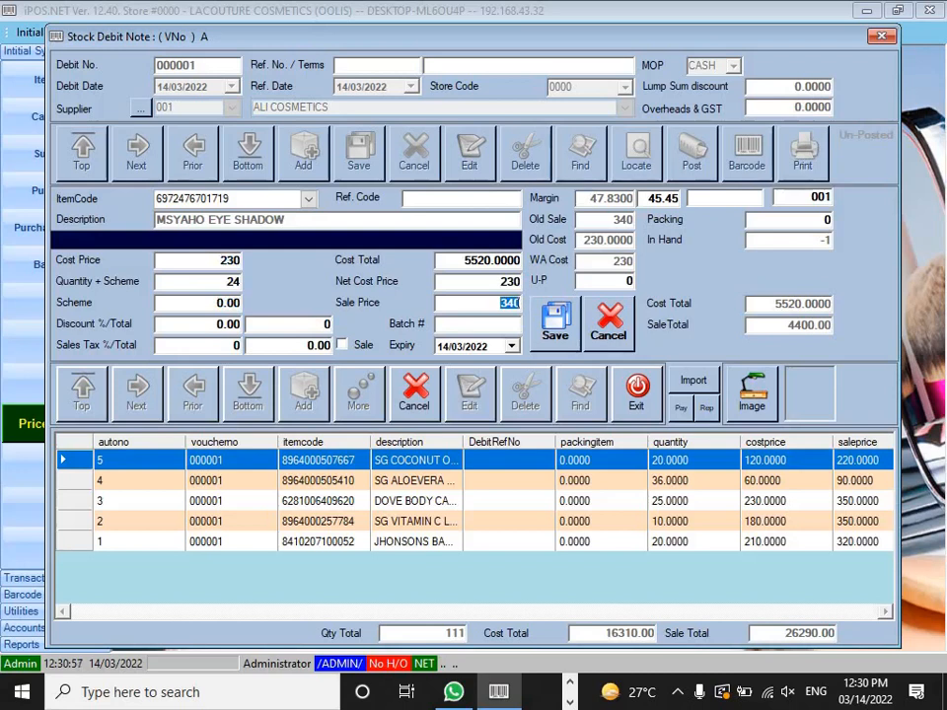
text(350)
key(Return)
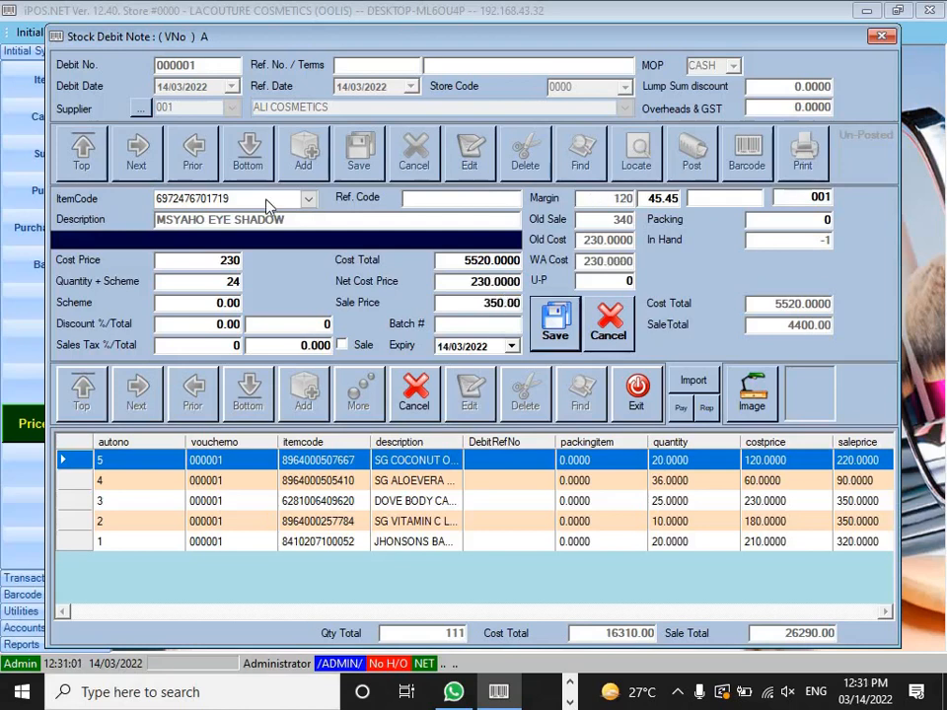
key(Return)
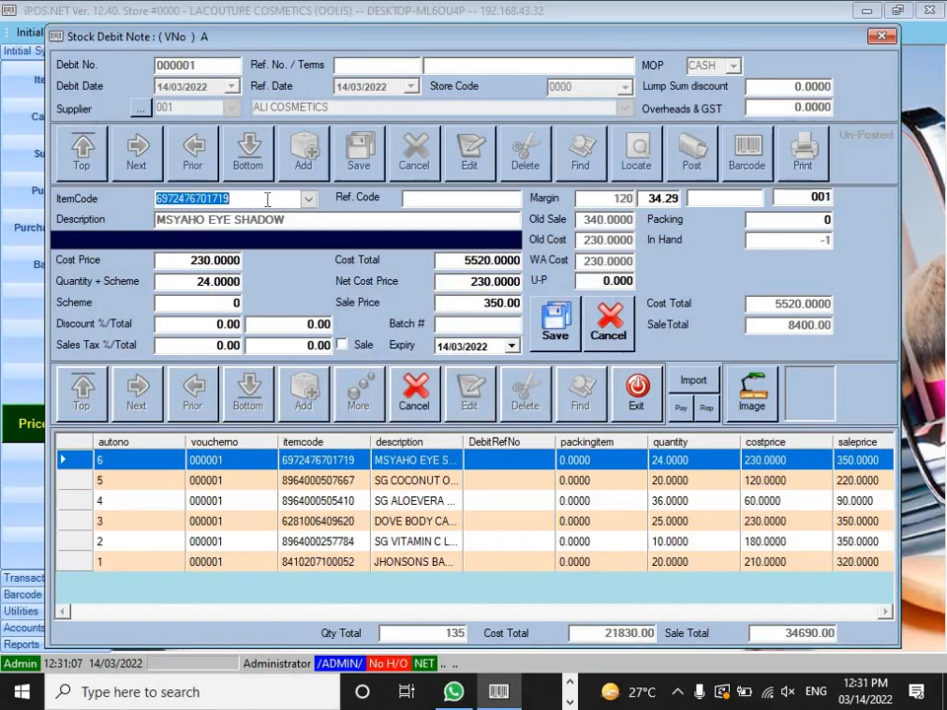
text(8886950039329)
key(Return)
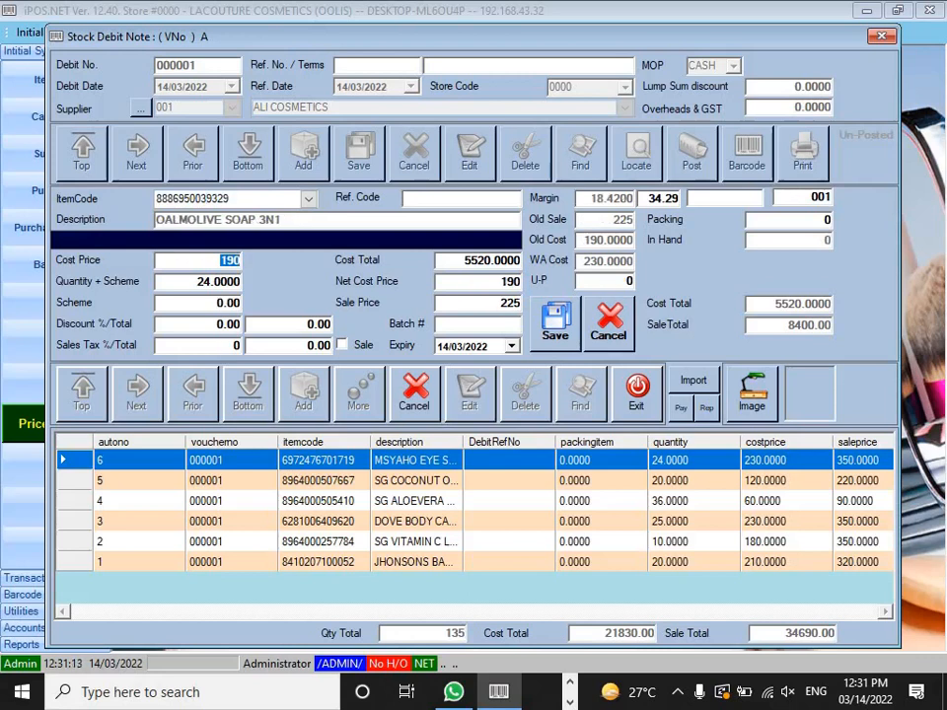
key(Return)
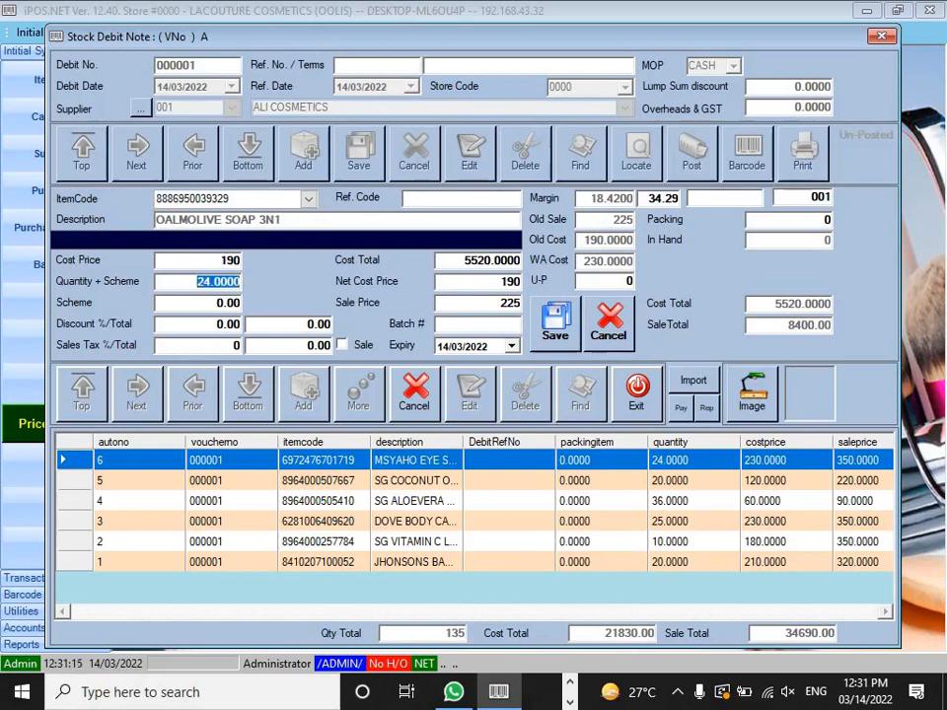
text(2)
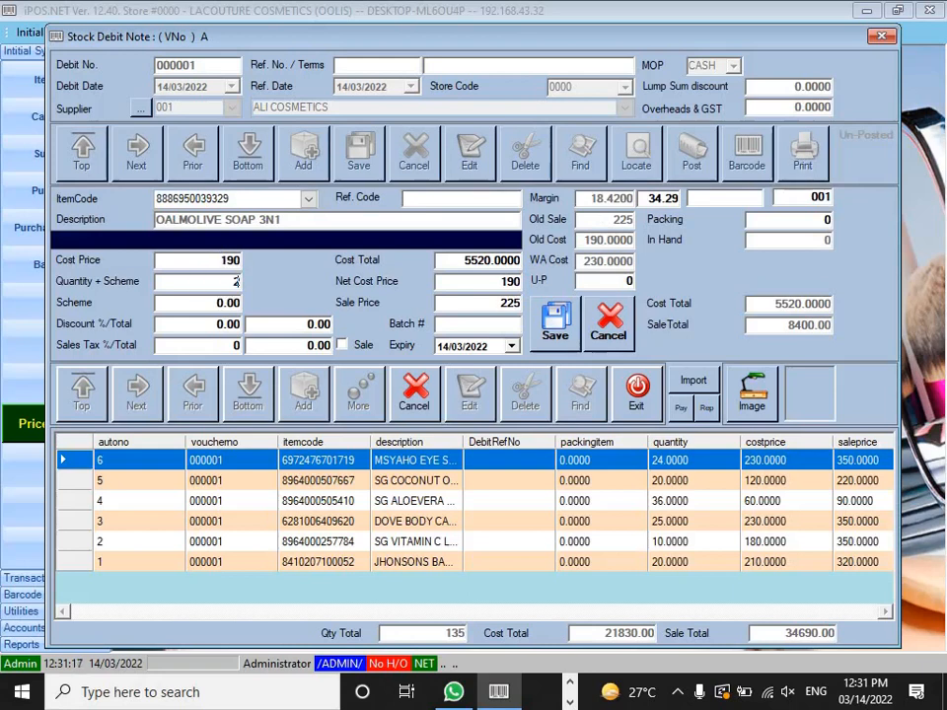
text(4)
key(Return)
key(Return)
key(Return)
key(Return)
key(Return)
key(Return)
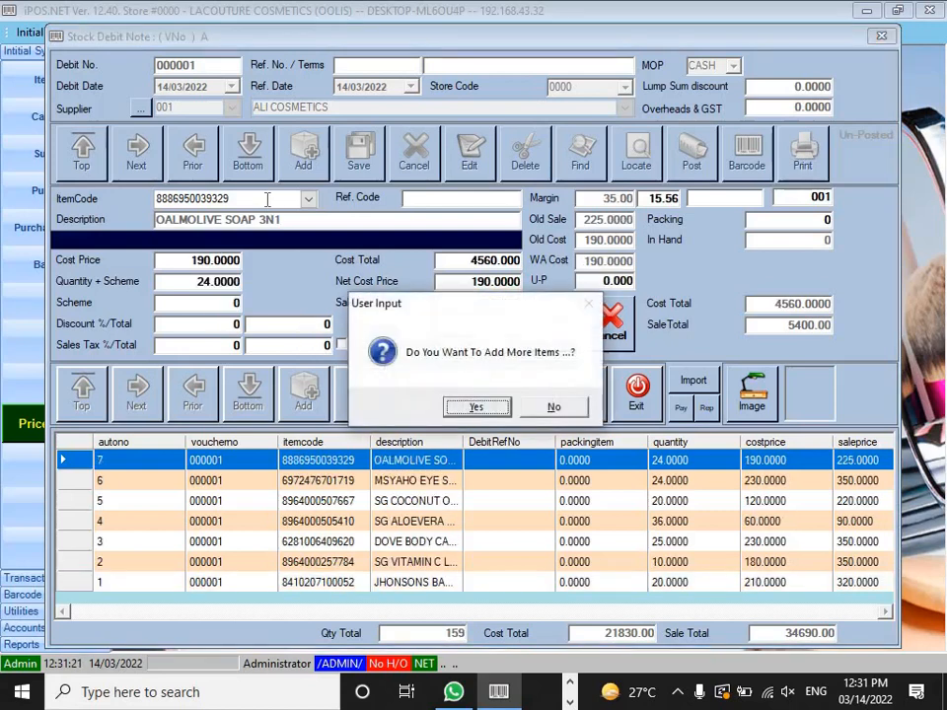
key(Return)
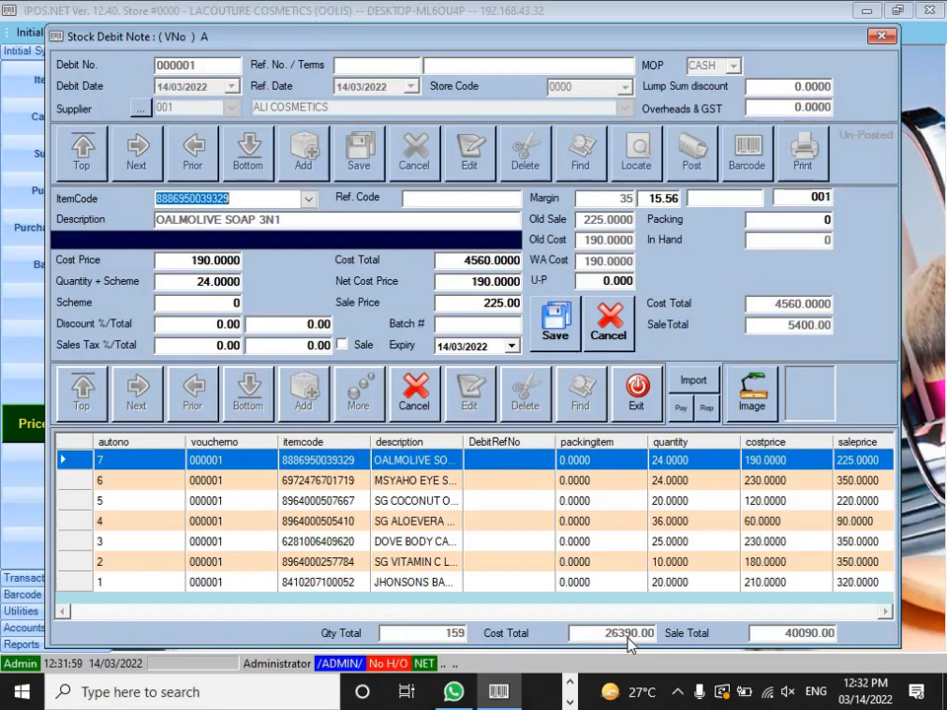
Step: Decline further items, post debit note 000001 (cost total 26390), and close the note window
click(418, 392)
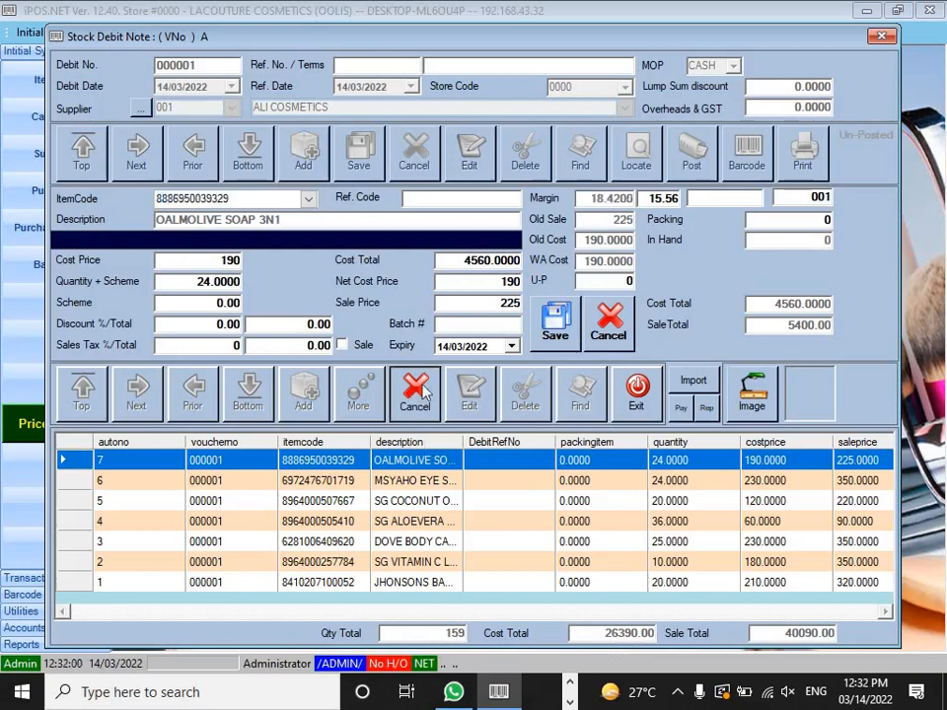
click(694, 150)
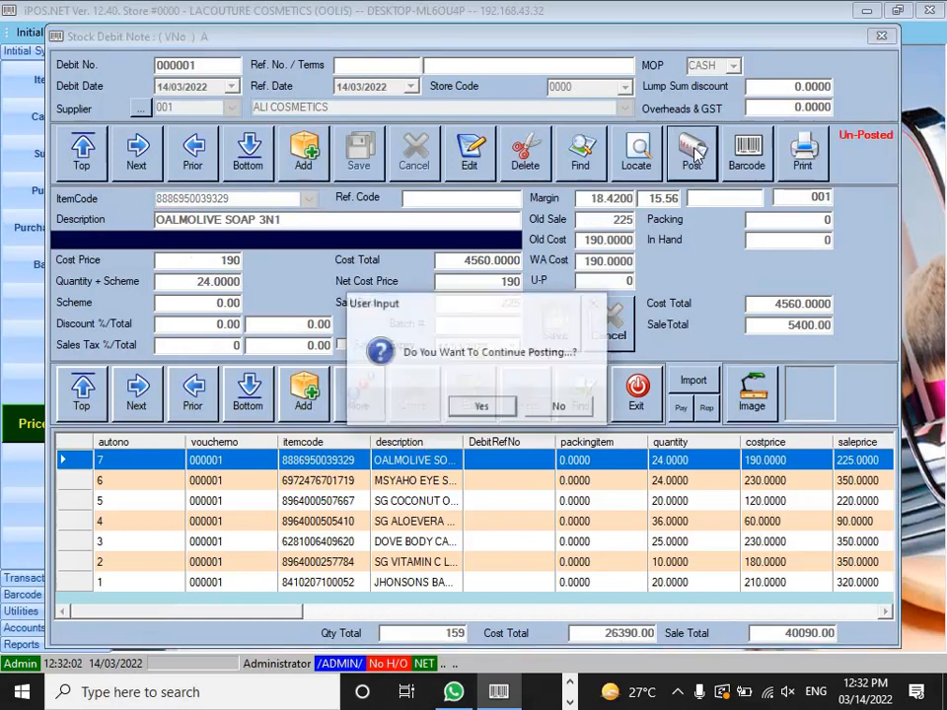
click(461, 407)
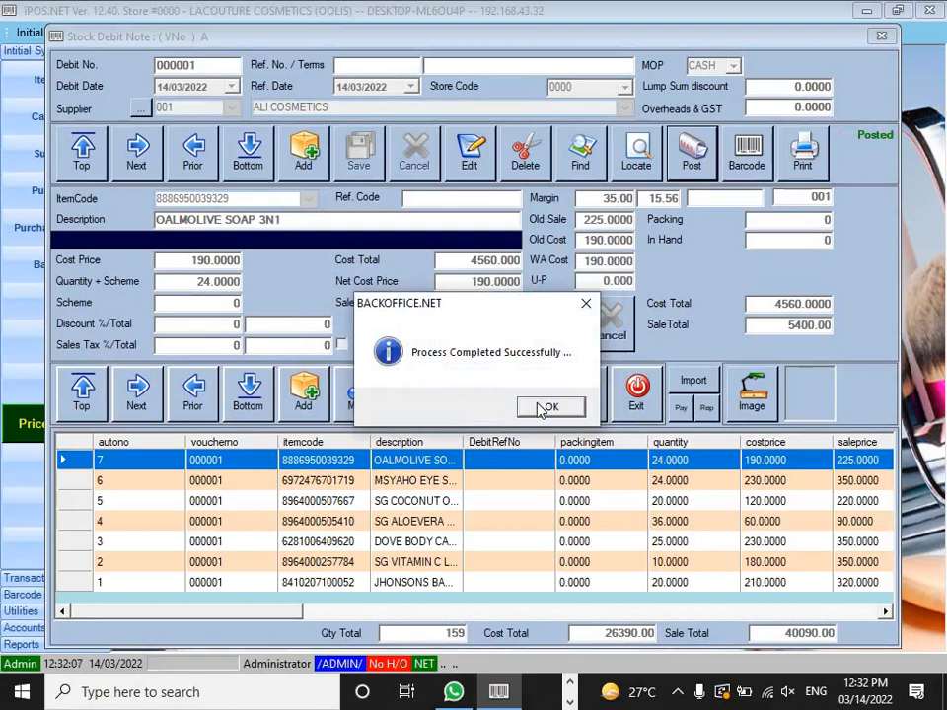
click(546, 407)
click(643, 392)
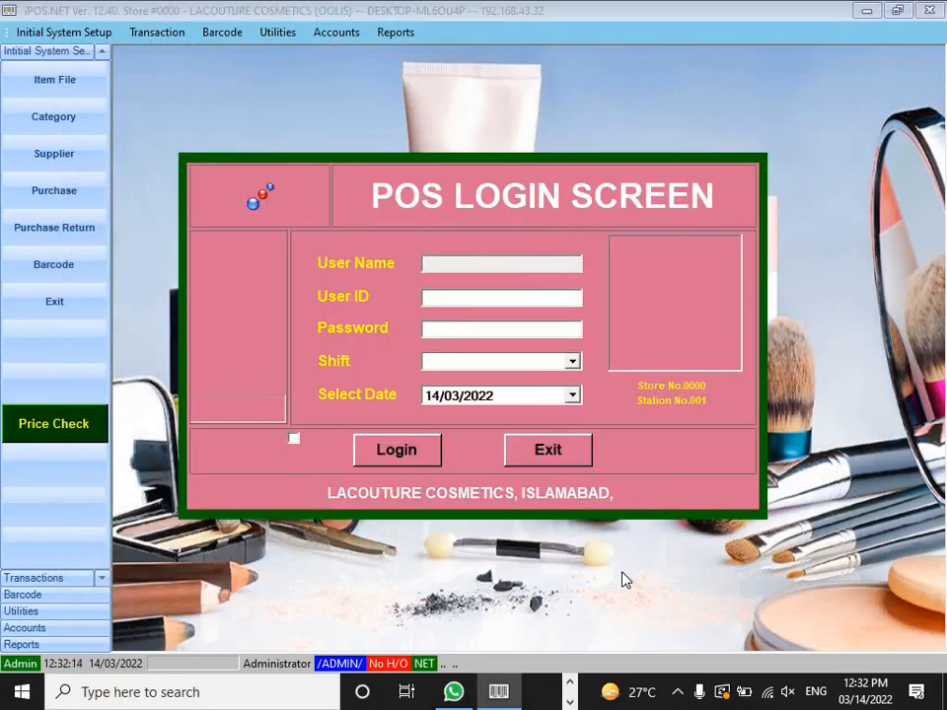
Step: Log in to the POS screen with the user ID and password on the MOR shift
text(ALI)
key(Return)
text(123)
key(Return)
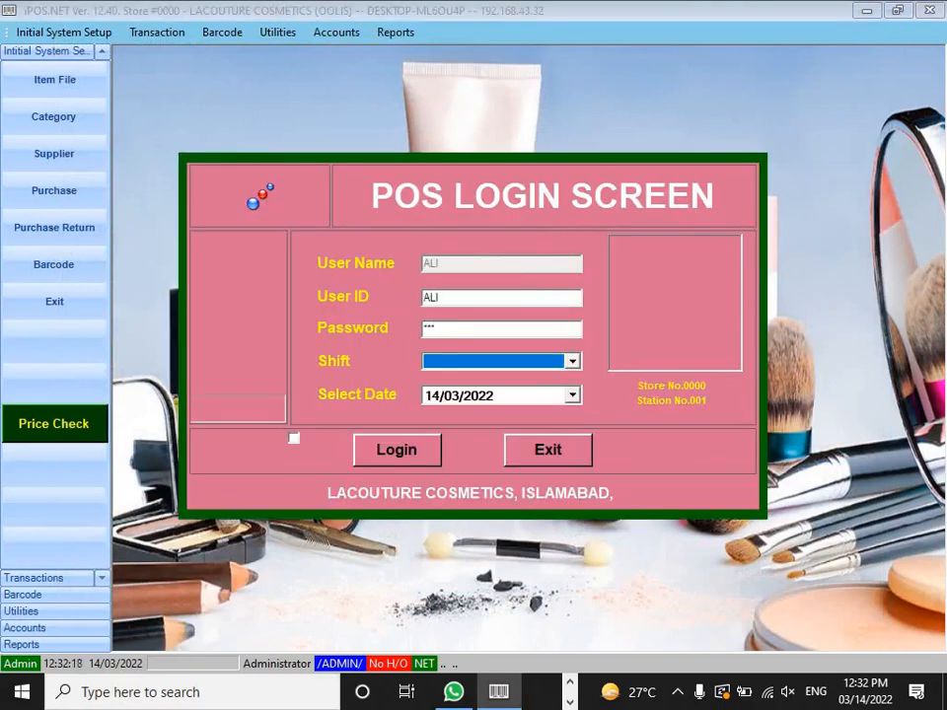
key(Down)
key(Return)
key(Return)
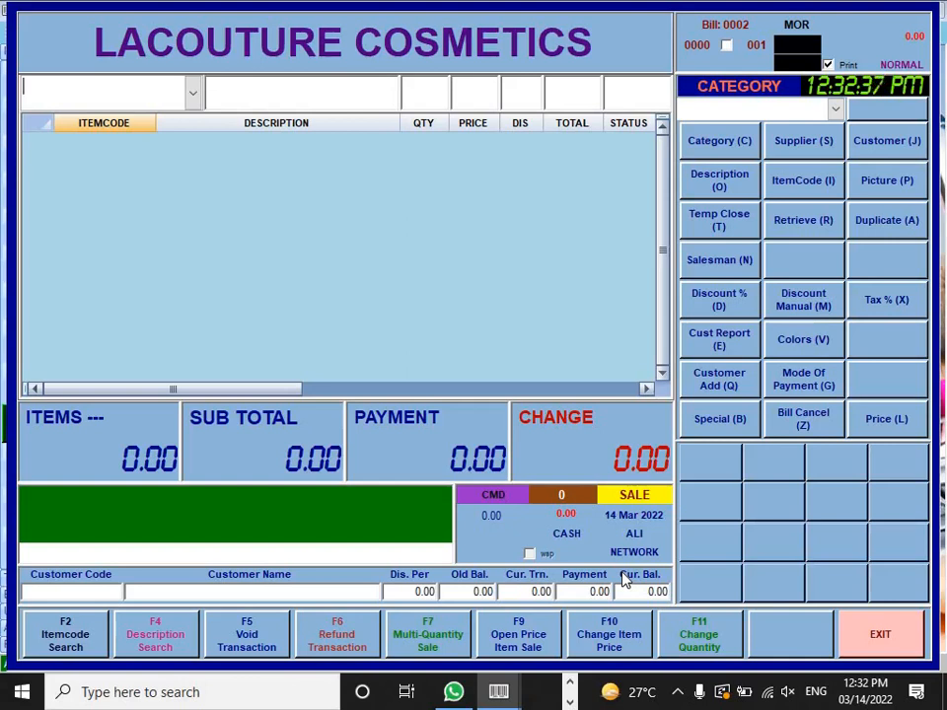
Step: Scan the seven items, from JHONSONS BABY OIL to OALMOLIVE SOAP 3N1, into bill 0002
text(8410207100052)
key(Return)
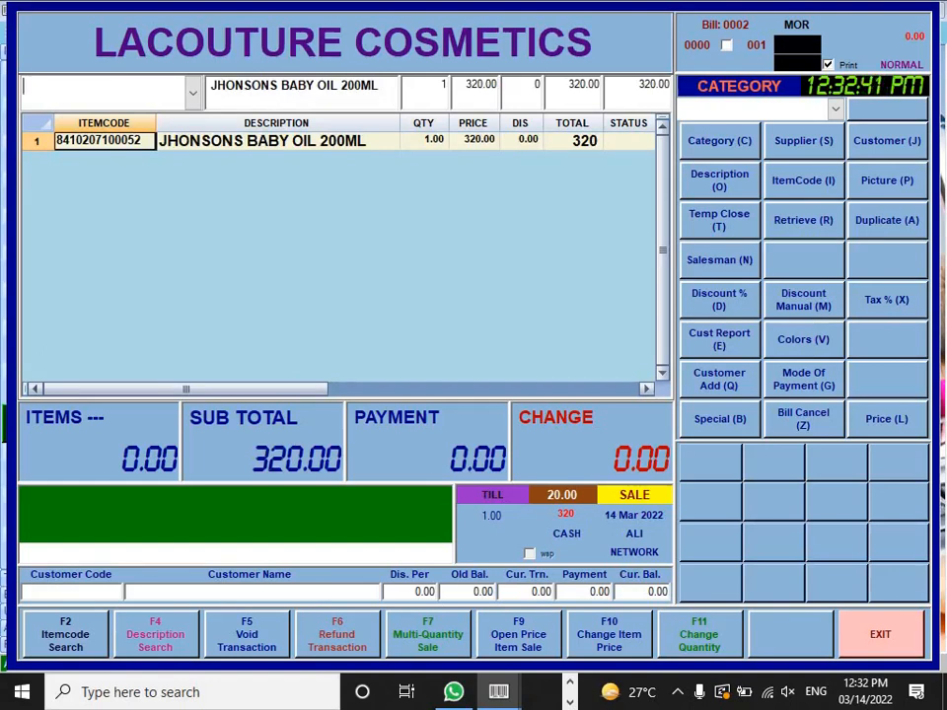
text(8964000257784)
key(Return)
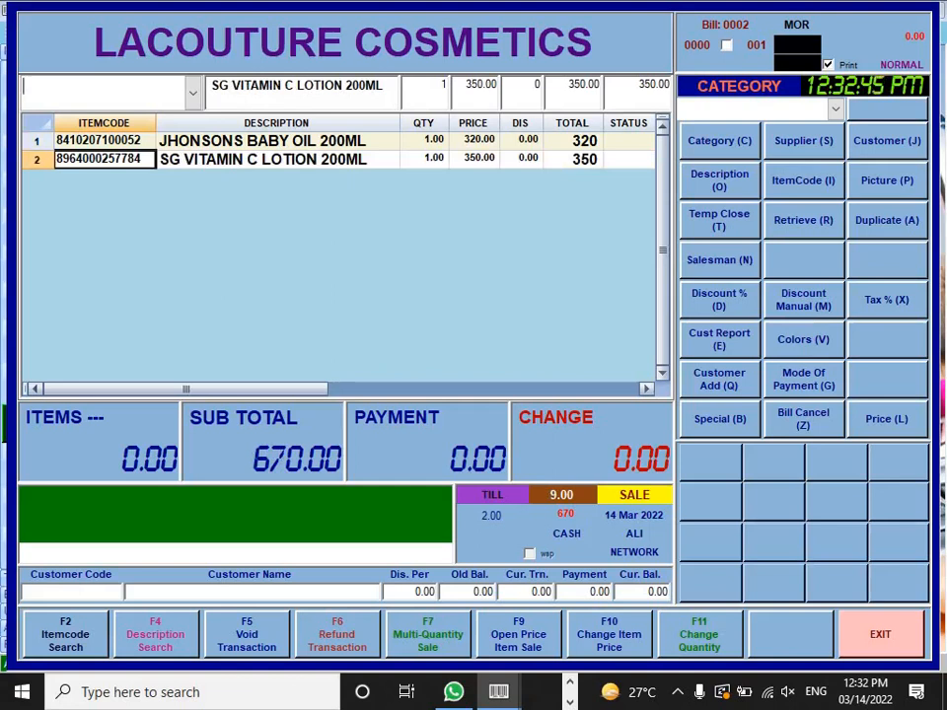
text(6281006409620)
key(Return)
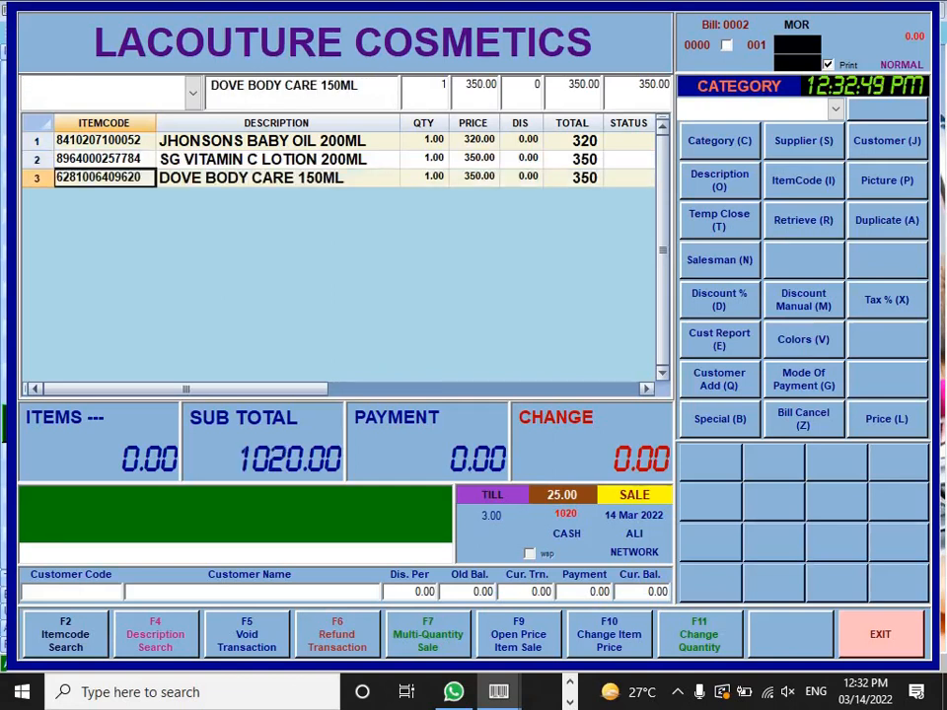
text(6972476701719)
key(Return)
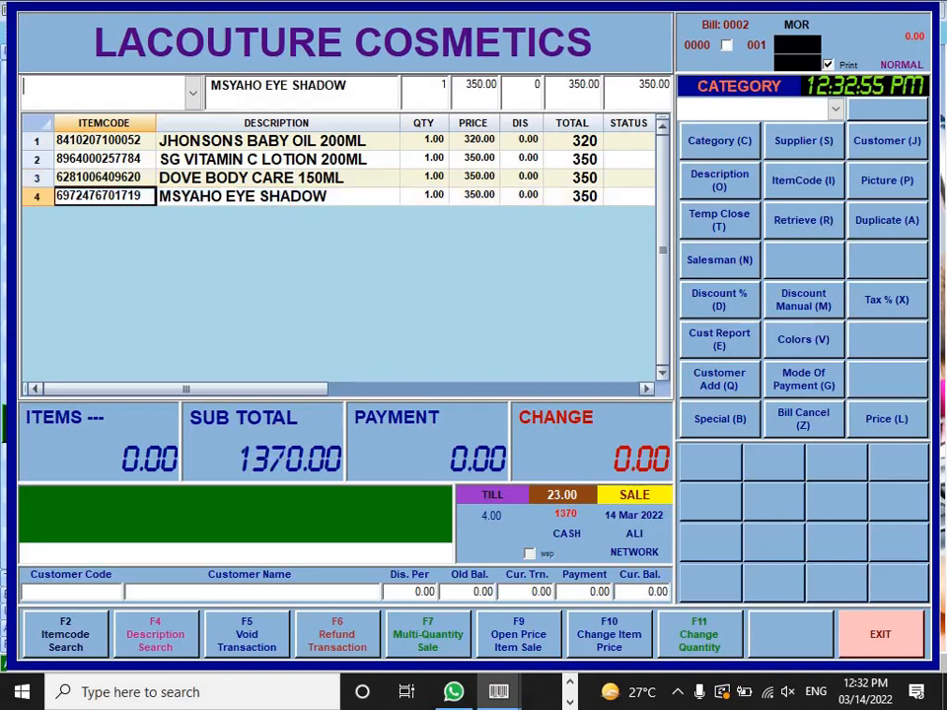
text(8964000507667)
key(Return)
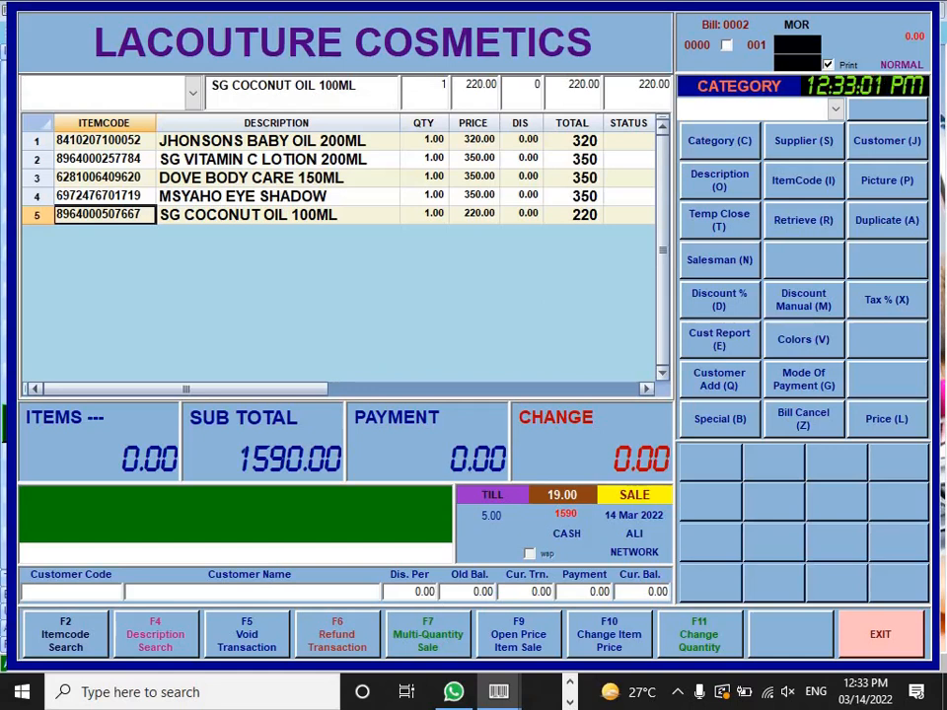
text(8964000505410)
key(Return)
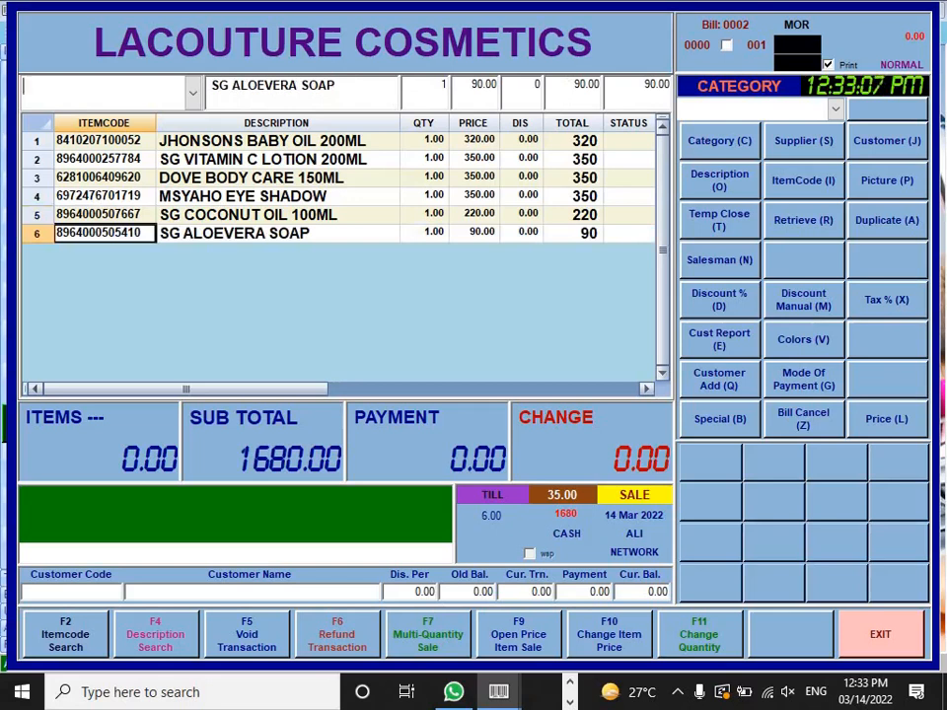
text(8886950039329)
key(Return)
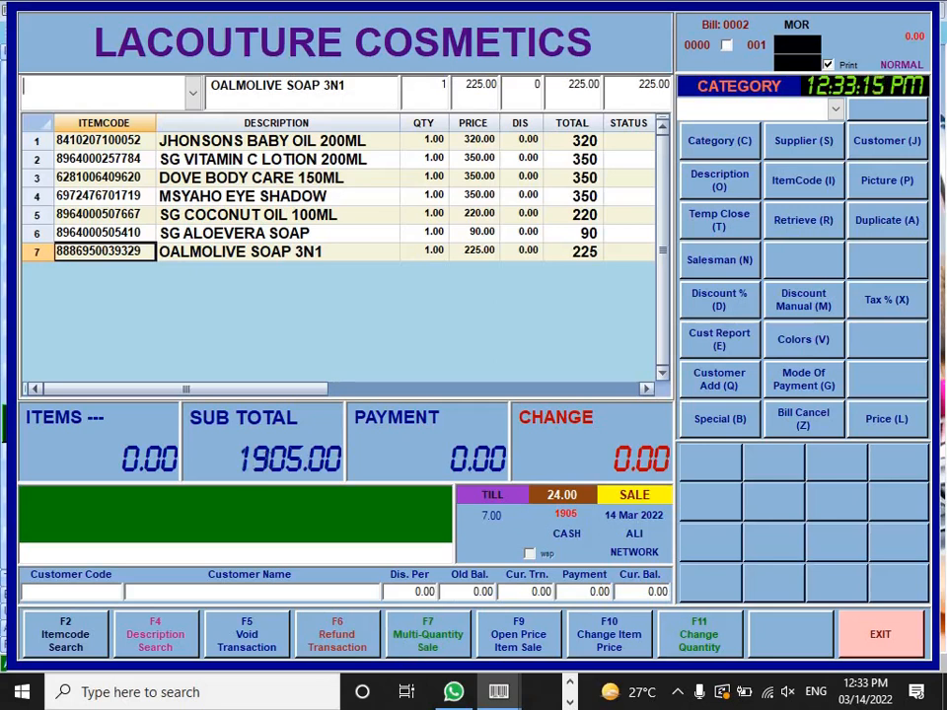
Step: Pay 2000 cash against the 1905 total, leaving 95 change
key(Return)
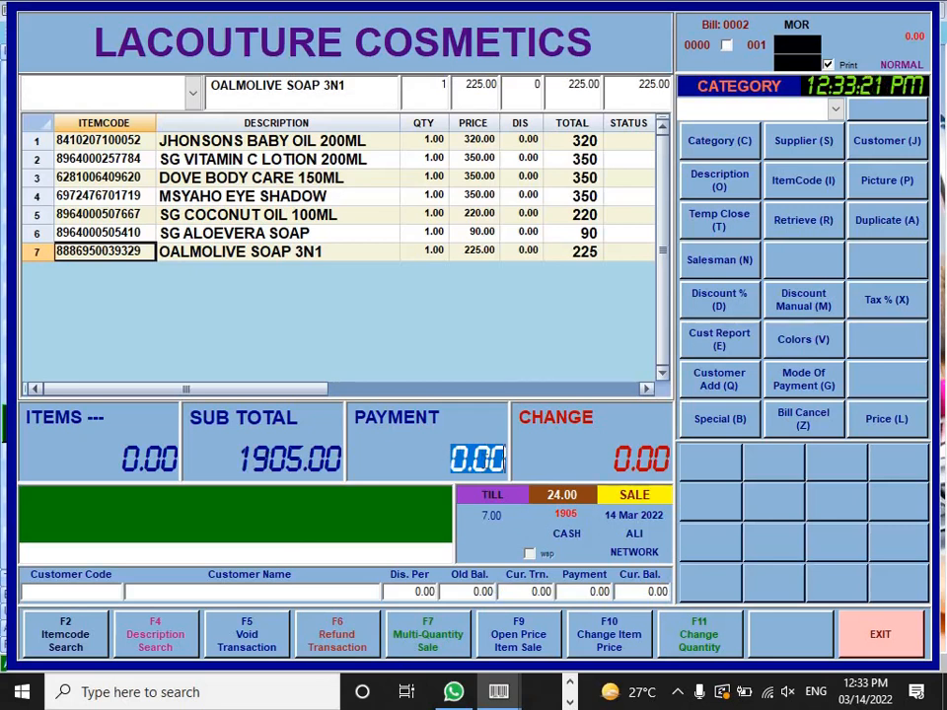
text(2000)
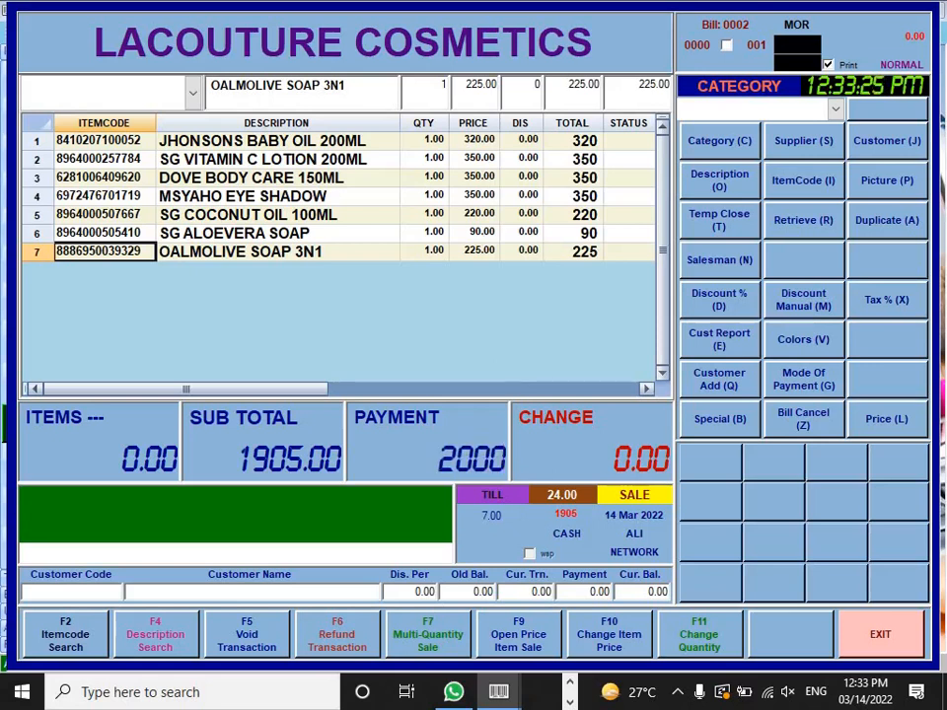
key(Return)
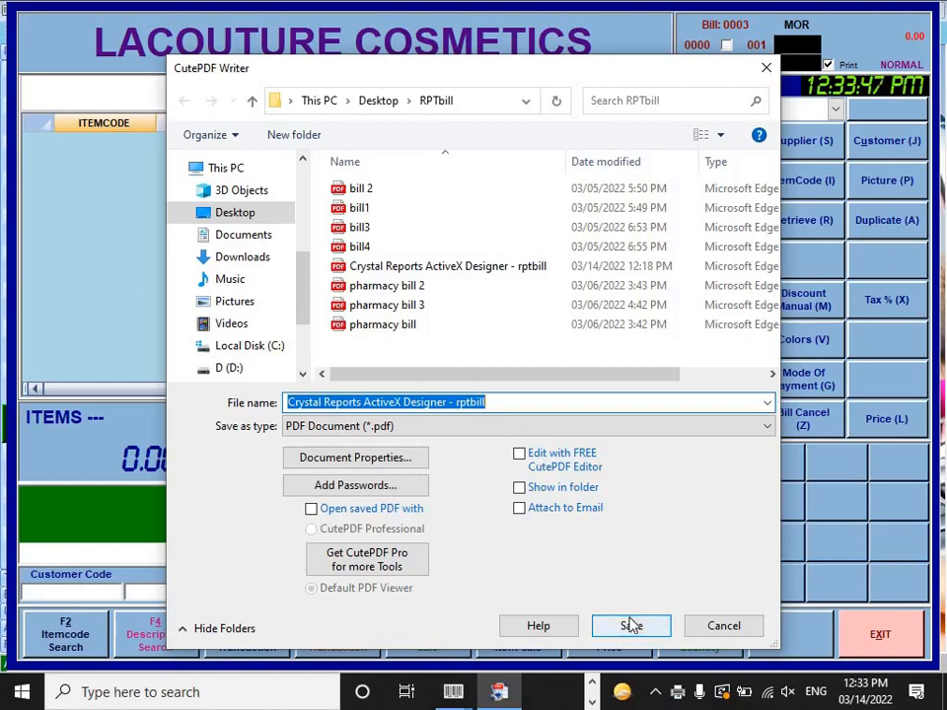
Step: Save the receipt over rptbill.pdf and open it from the RPTbill folder on the desktop
click(630, 622)
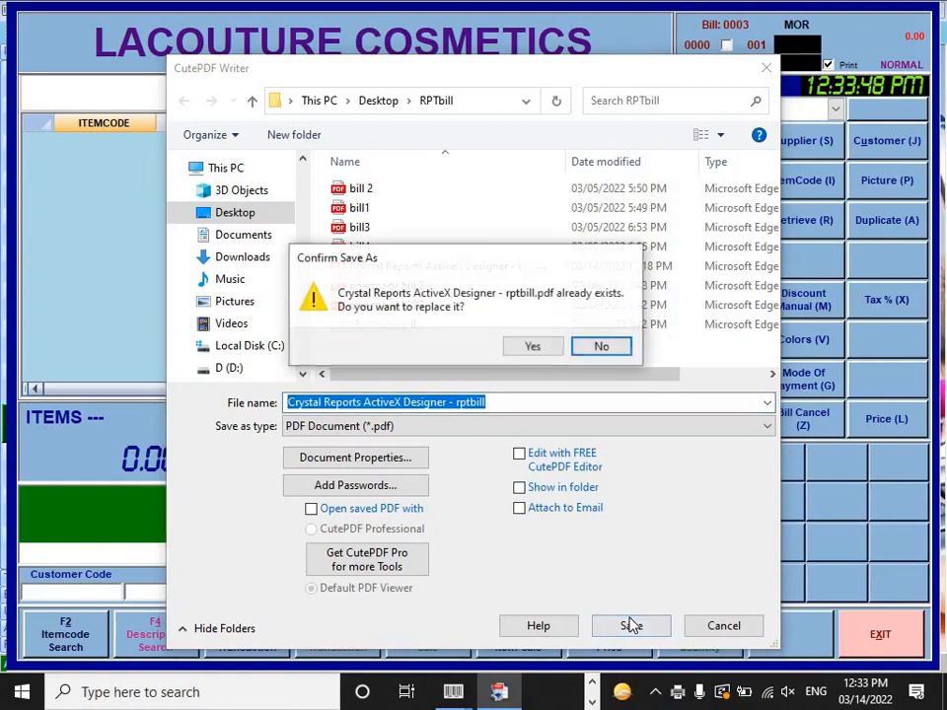
click(525, 350)
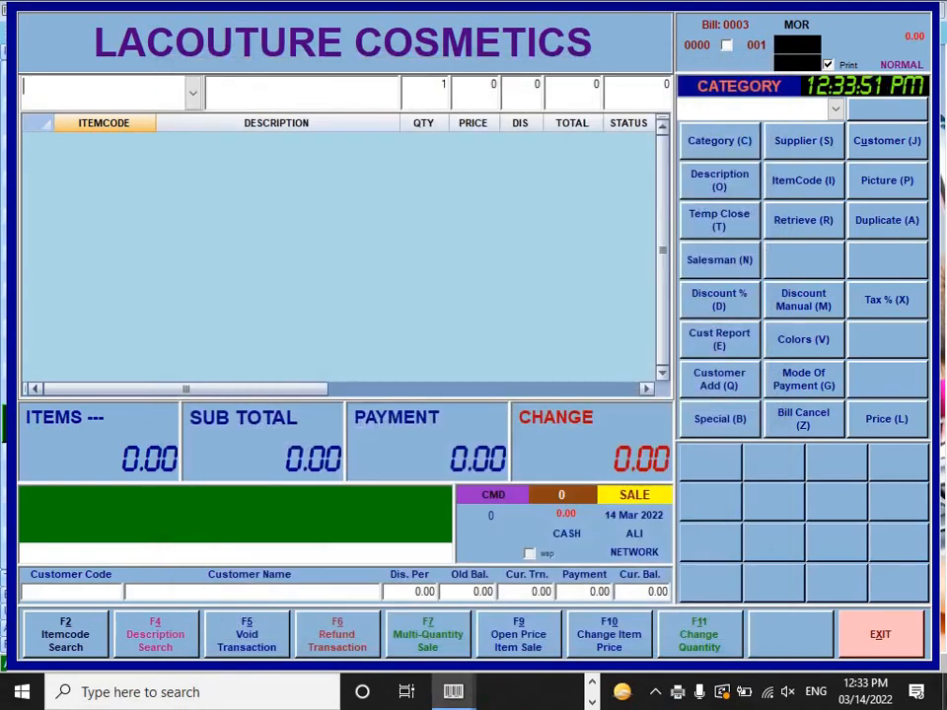
key(super+d)
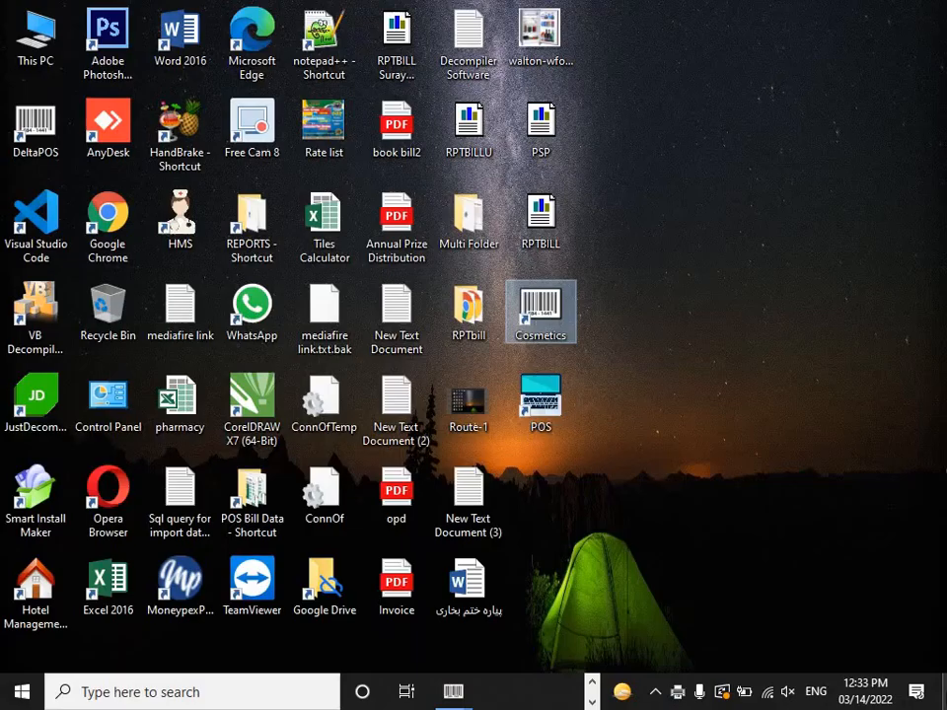
double_click(470, 311)
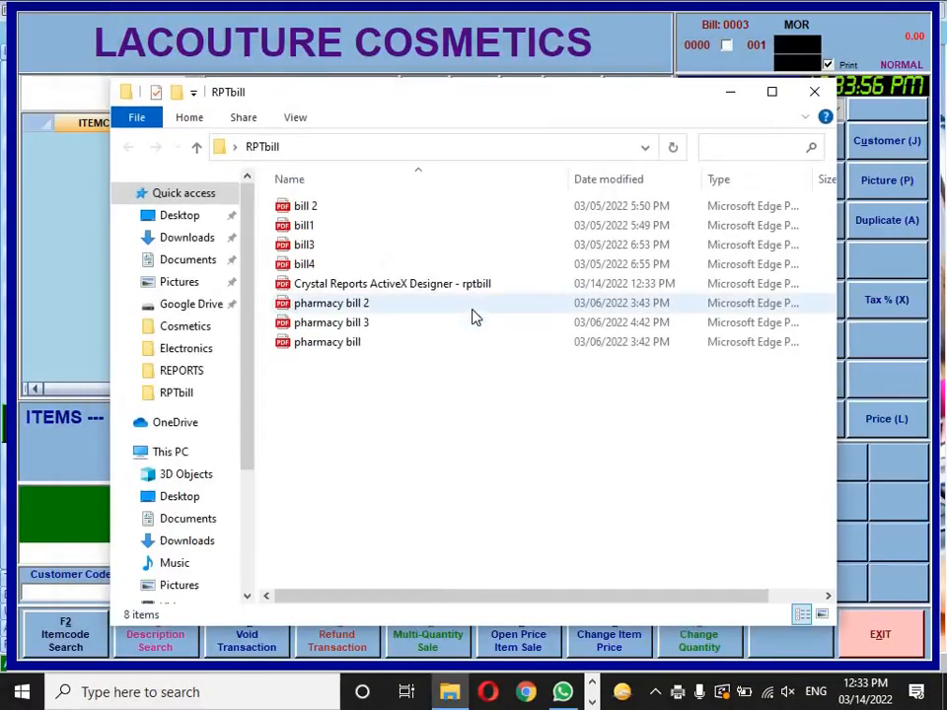
double_click(433, 284)
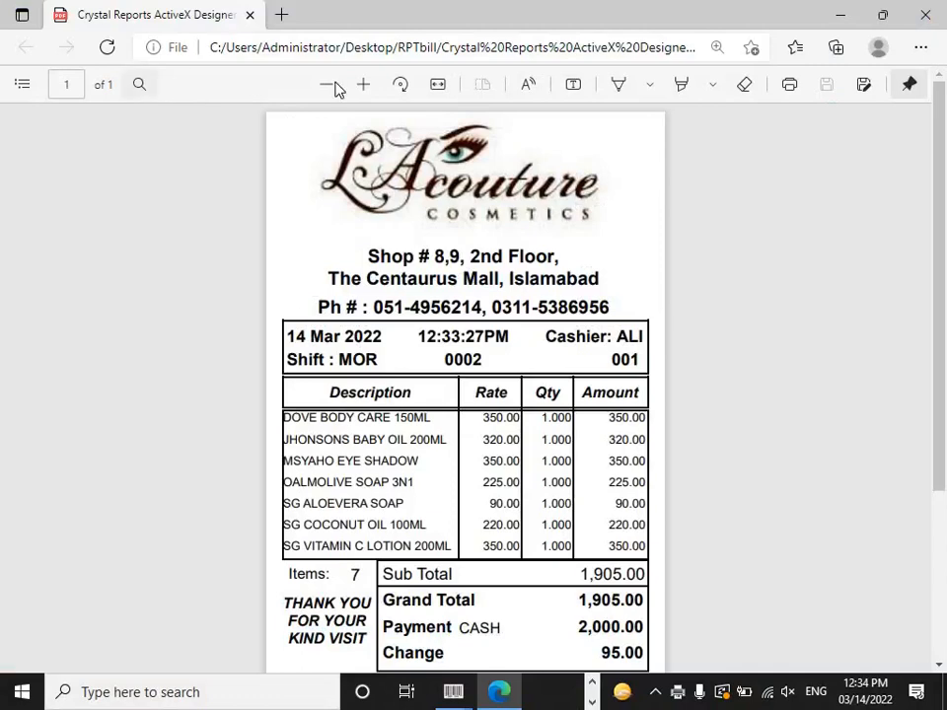
Step: Zoom the receipt out two steps and back in one to fit the page
click(329, 85)
click(329, 85)
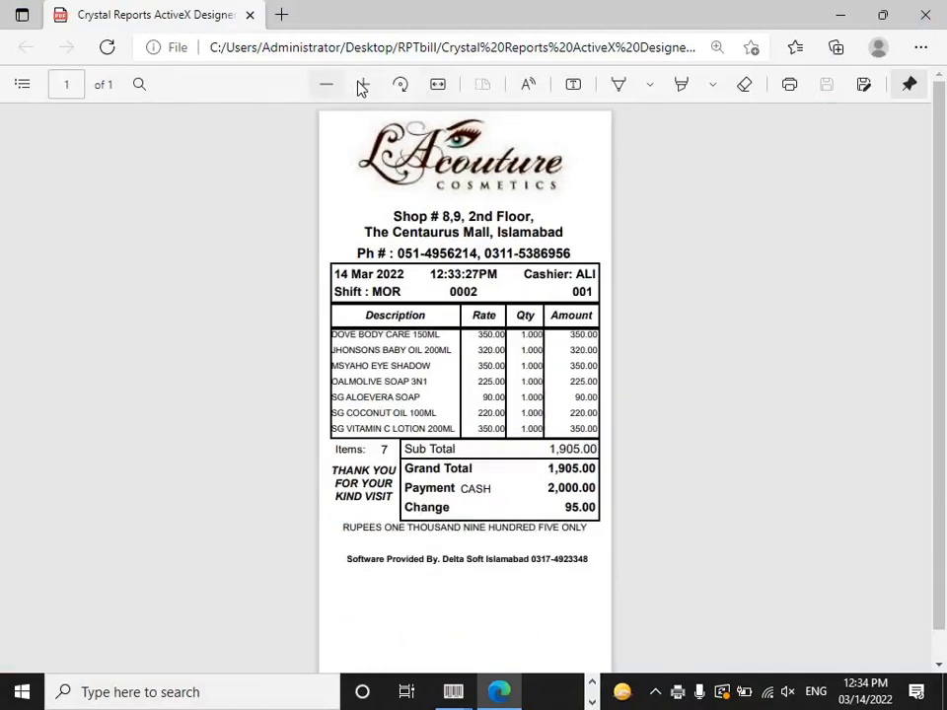
click(362, 86)
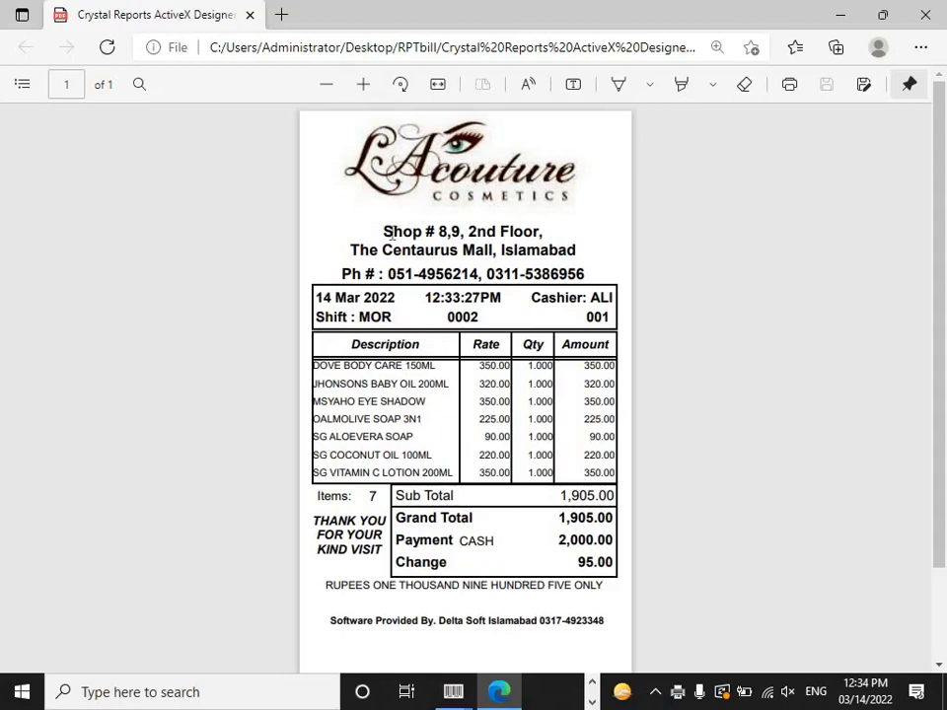
Step: Highlight the header: address, phone numbers, date 14 Mar 2022, cashier, shift MOR, bill 0002, terminal 001
drag(384, 230, 547, 243)
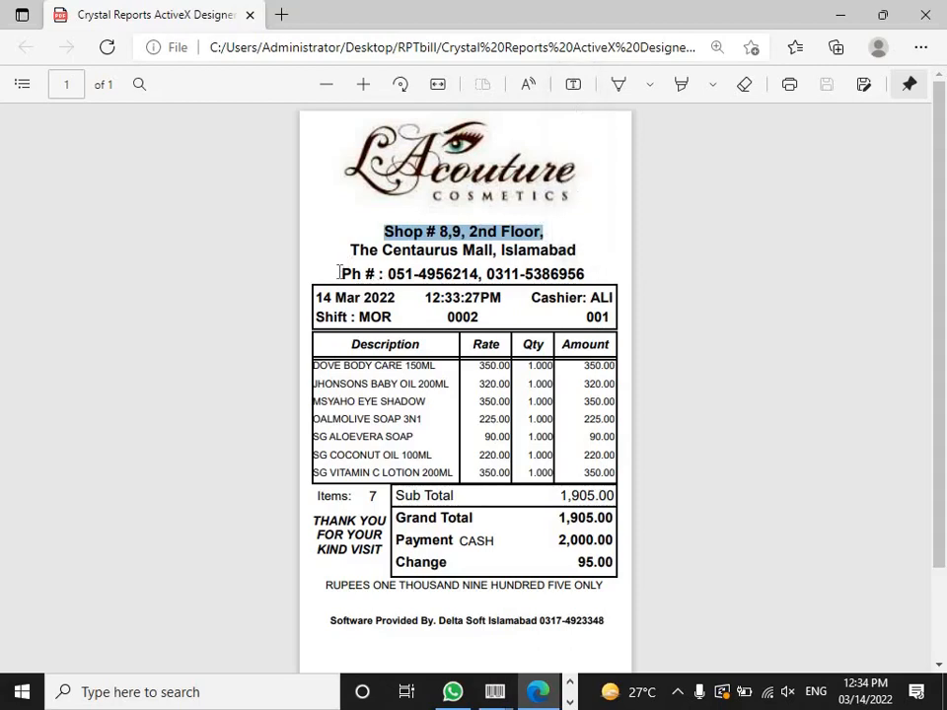
drag(341, 274, 590, 282)
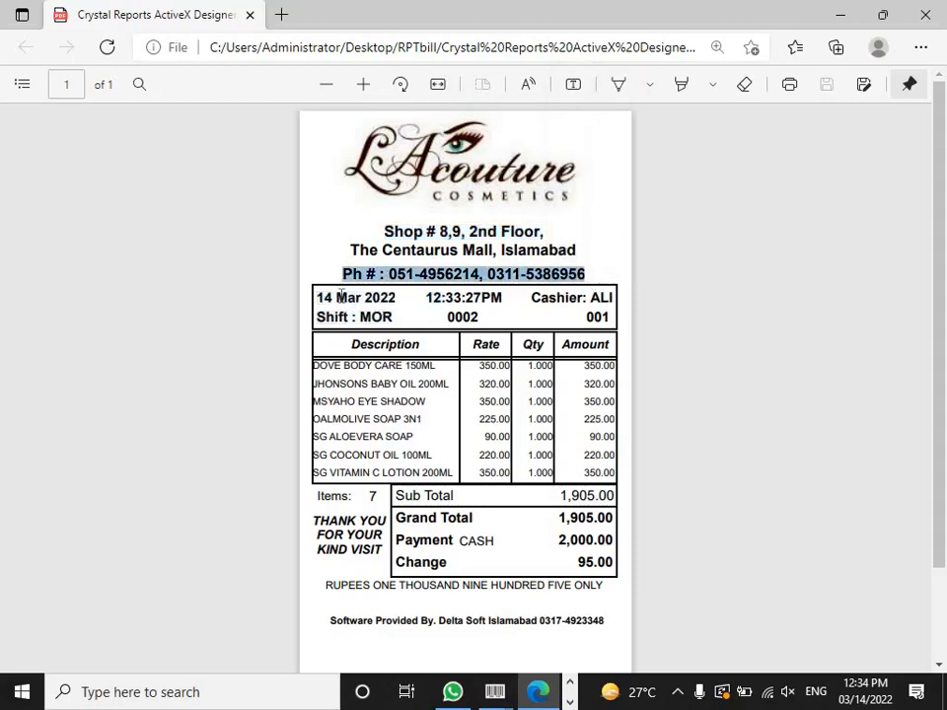
click(340, 297)
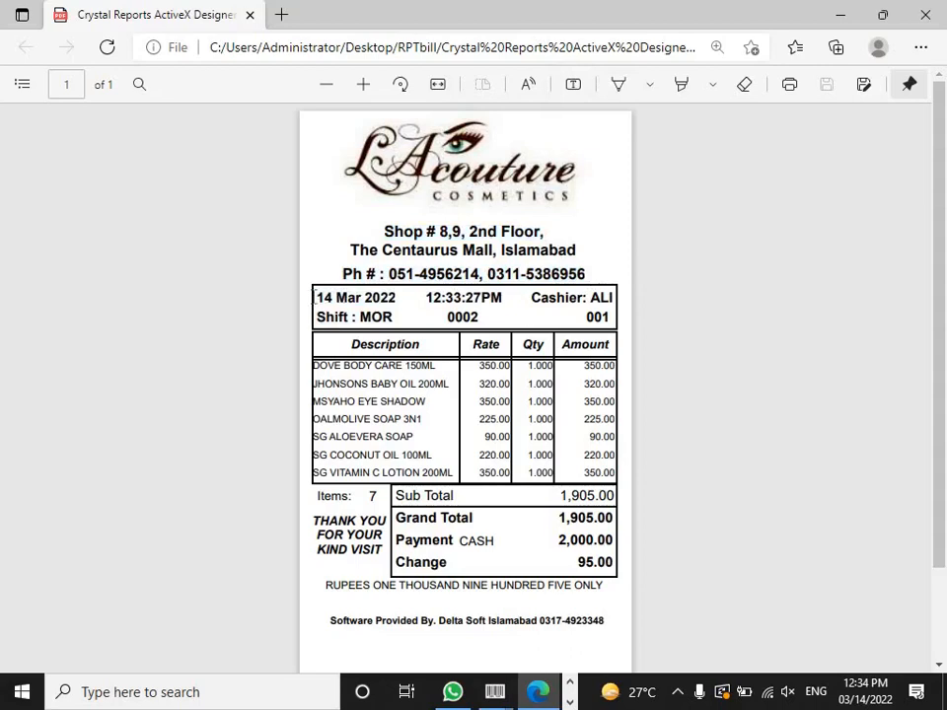
drag(317, 297, 394, 304)
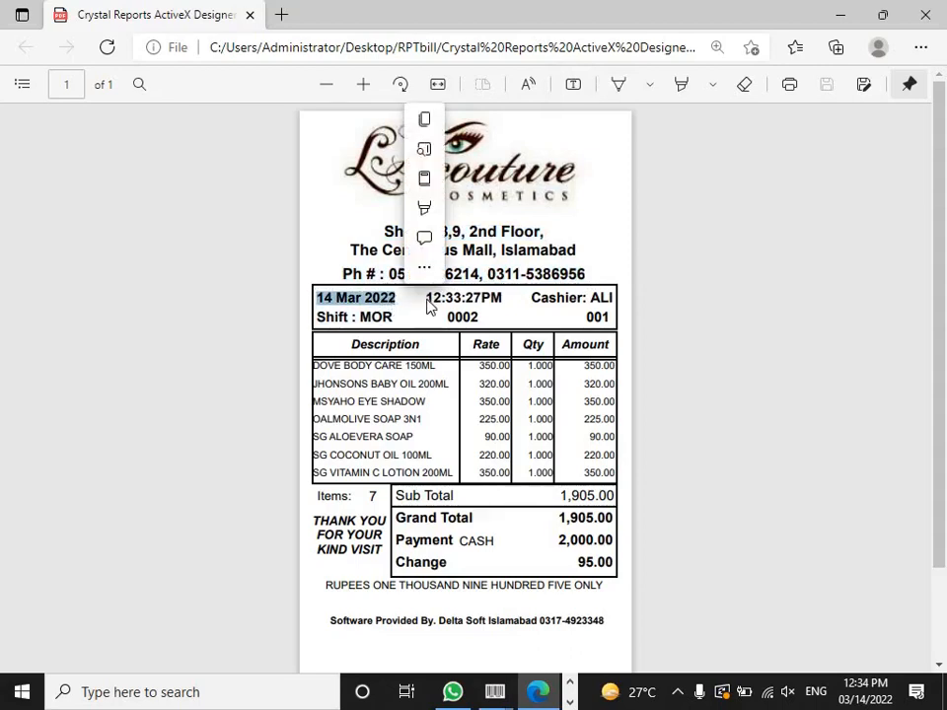
click(428, 299)
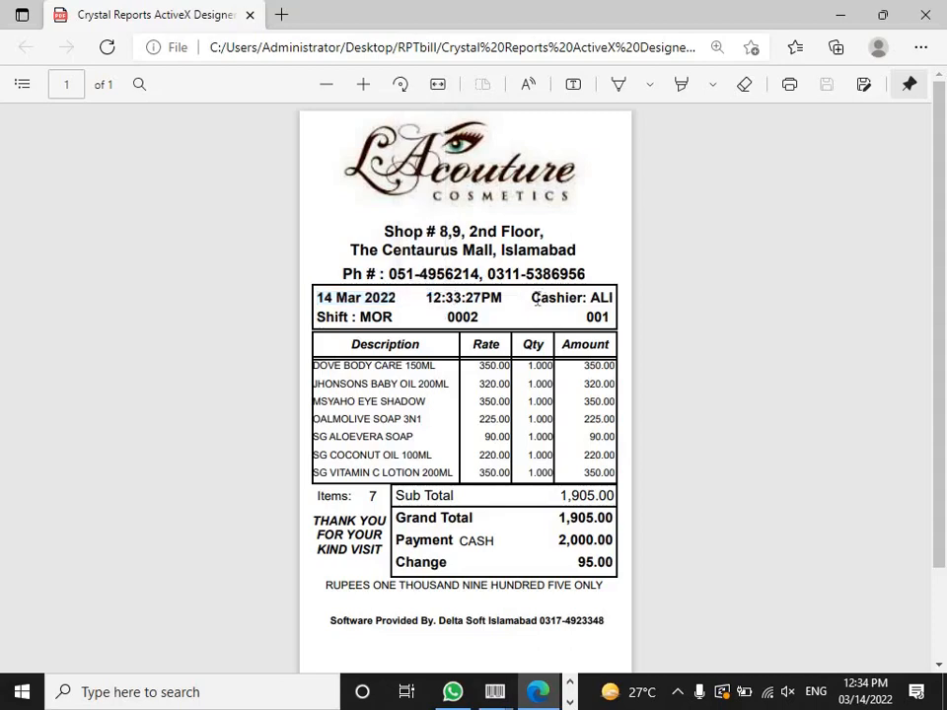
drag(533, 298, 615, 314)
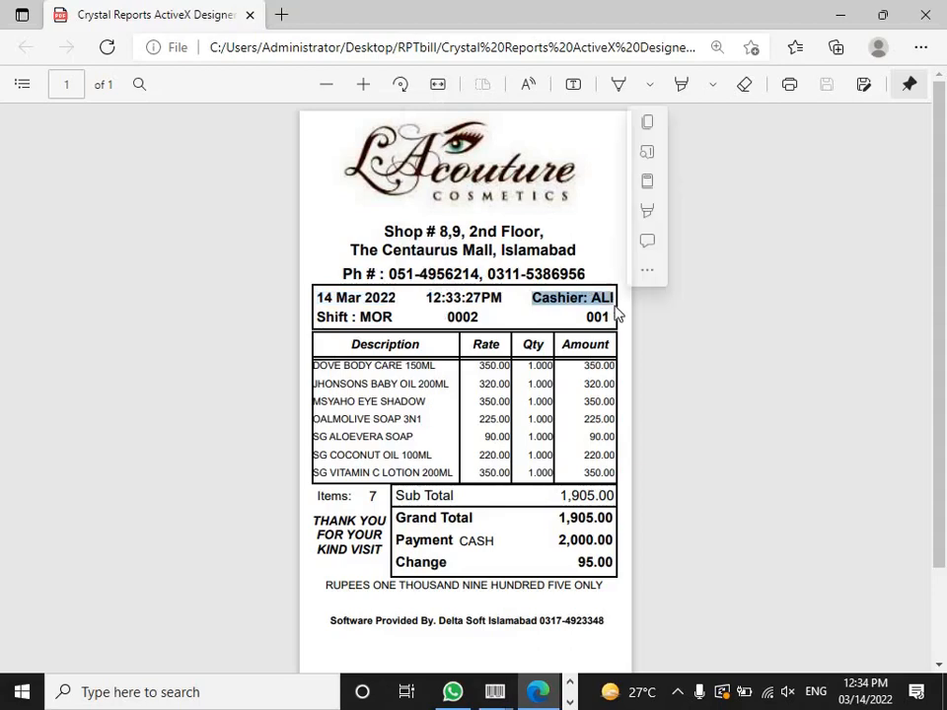
drag(393, 316, 373, 316)
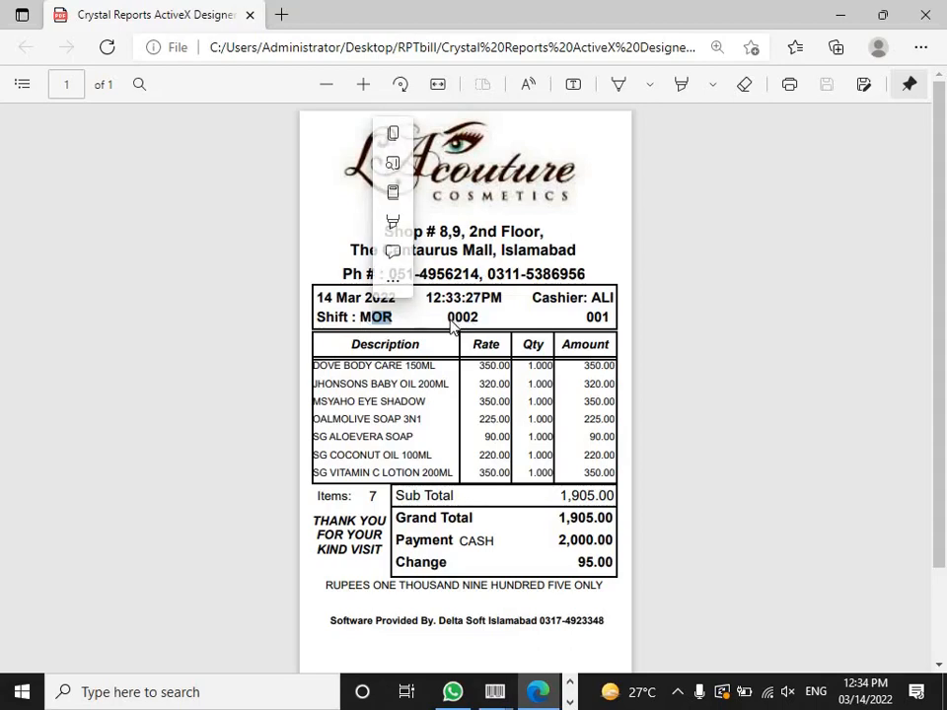
drag(447, 316, 481, 318)
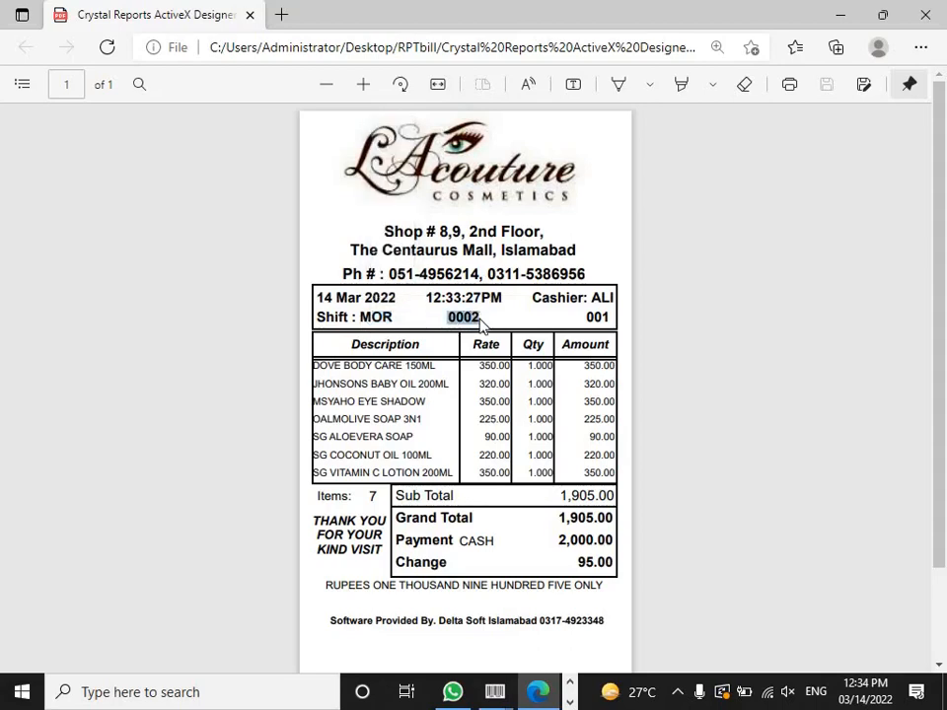
click(597, 323)
double_click(597, 324)
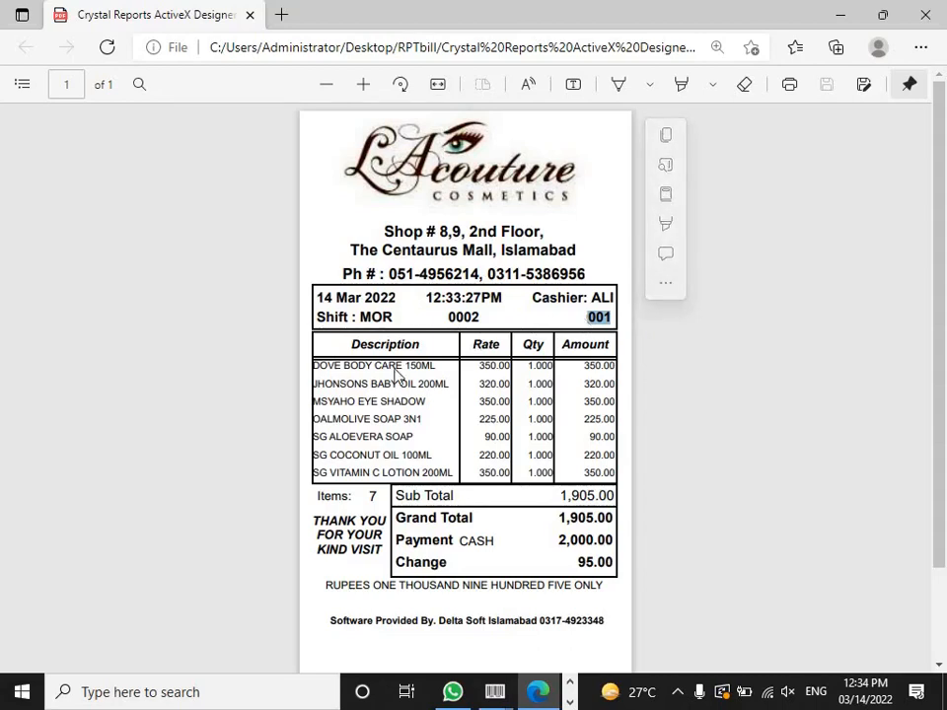
click(429, 370)
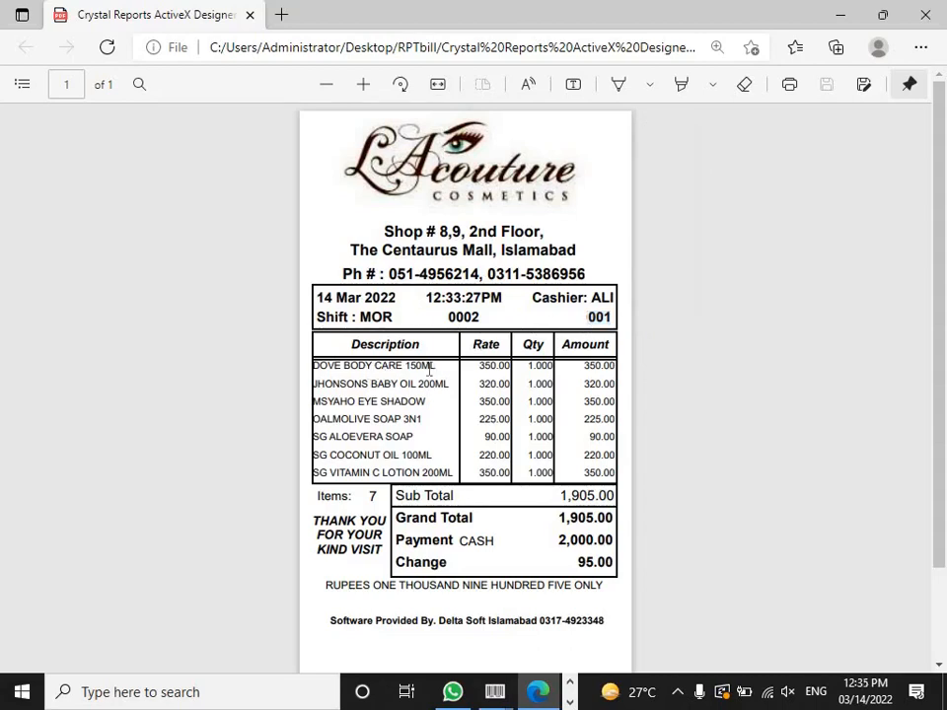
Step: Highlight the item rows from DOVE BODY CARE 150ML down to JHONSONS BABY OIL 200ML
drag(429, 370, 314, 370)
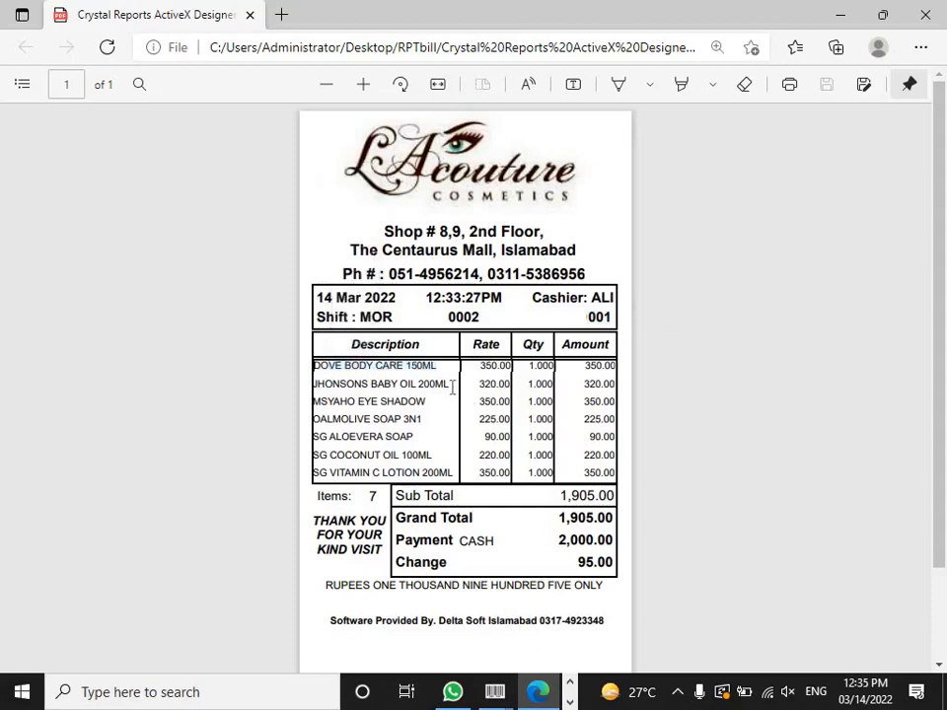
drag(453, 387, 453, 393)
click(433, 415)
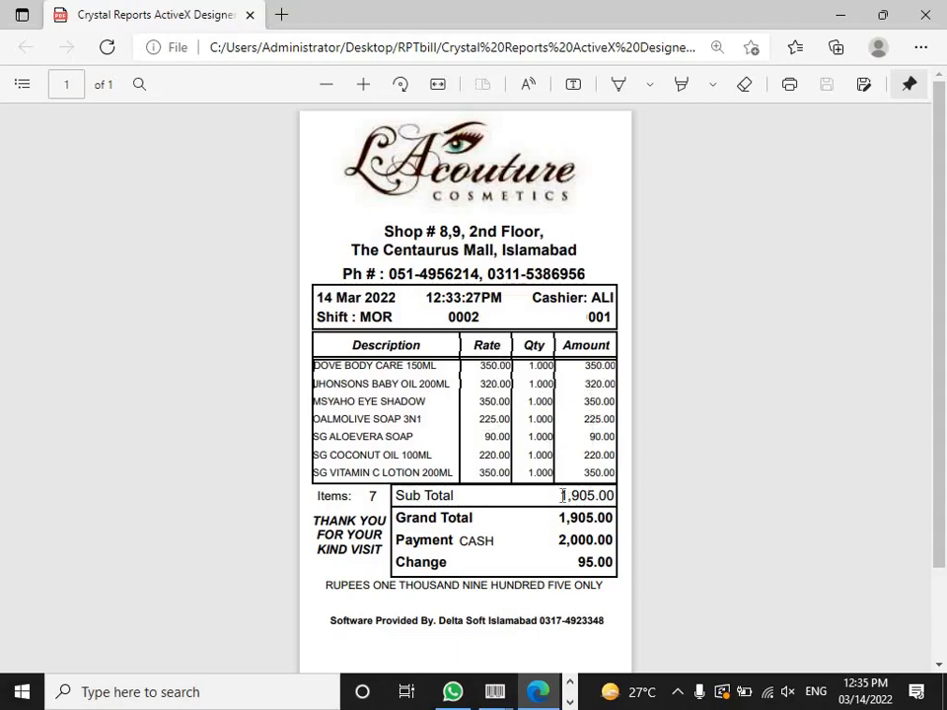
Step: Highlight sub total 1,905, payment 2,000, change 95.00 and amount in words, then close the PDF
drag(563, 496, 595, 495)
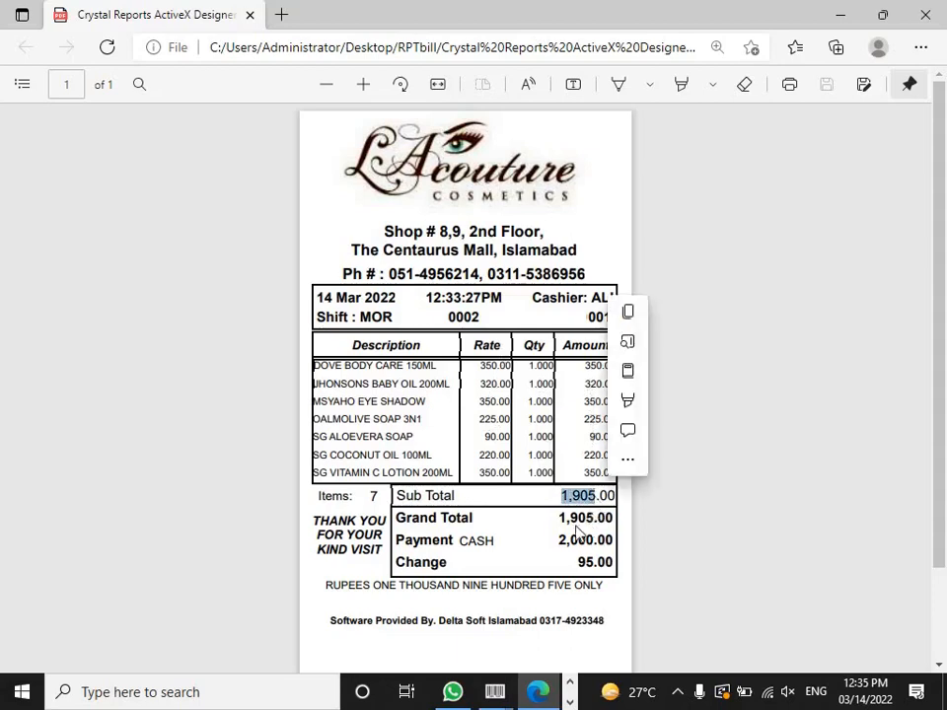
drag(558, 541, 596, 540)
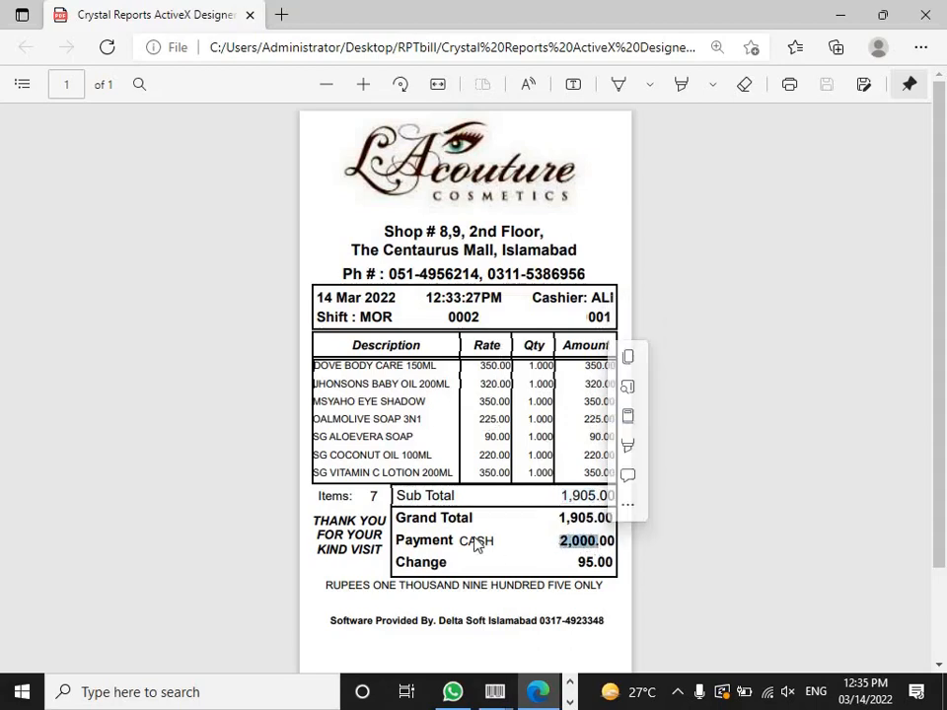
click(569, 566)
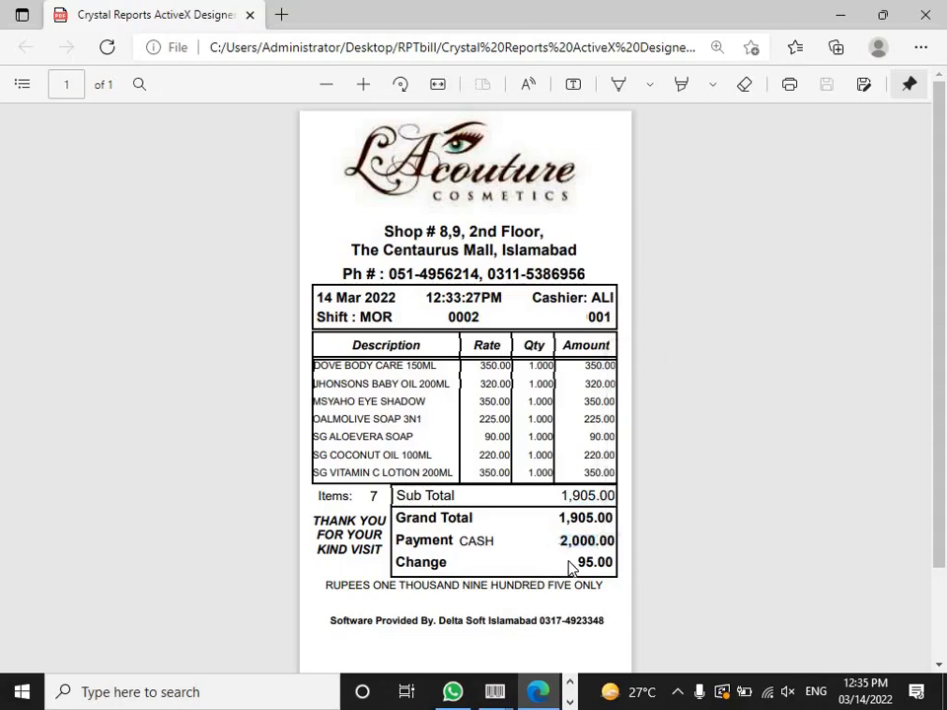
drag(575, 565, 616, 565)
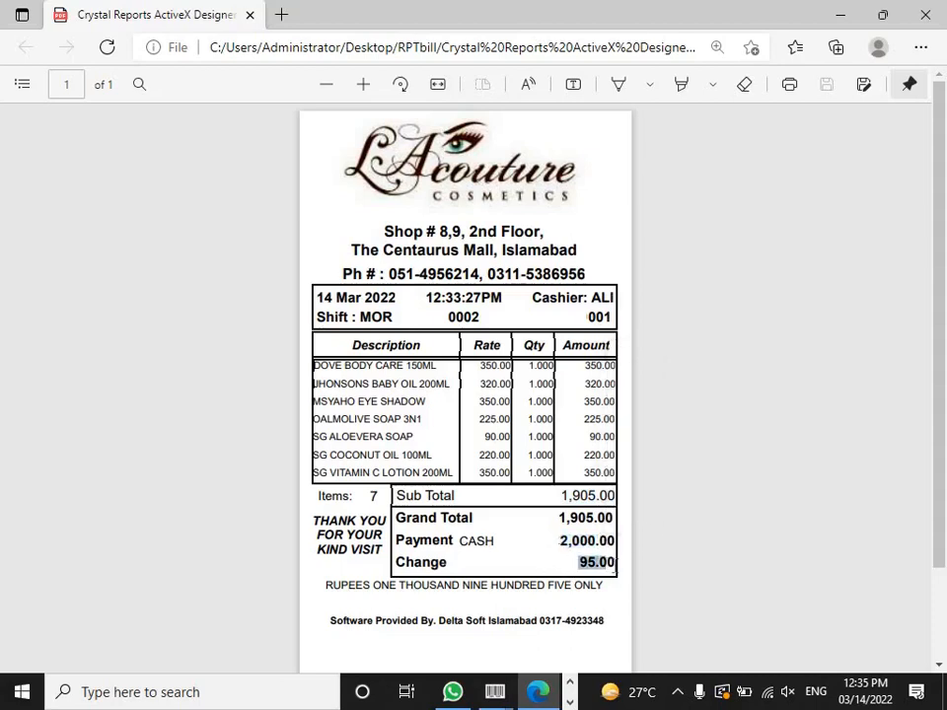
click(327, 585)
drag(327, 585, 502, 592)
drag(578, 612, 609, 603)
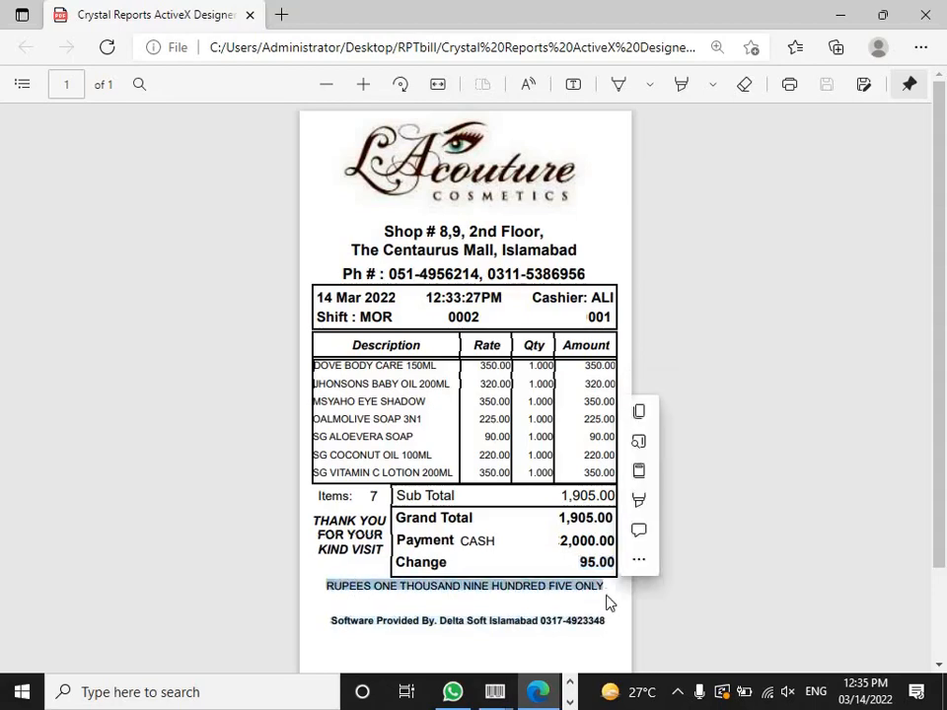
click(460, 596)
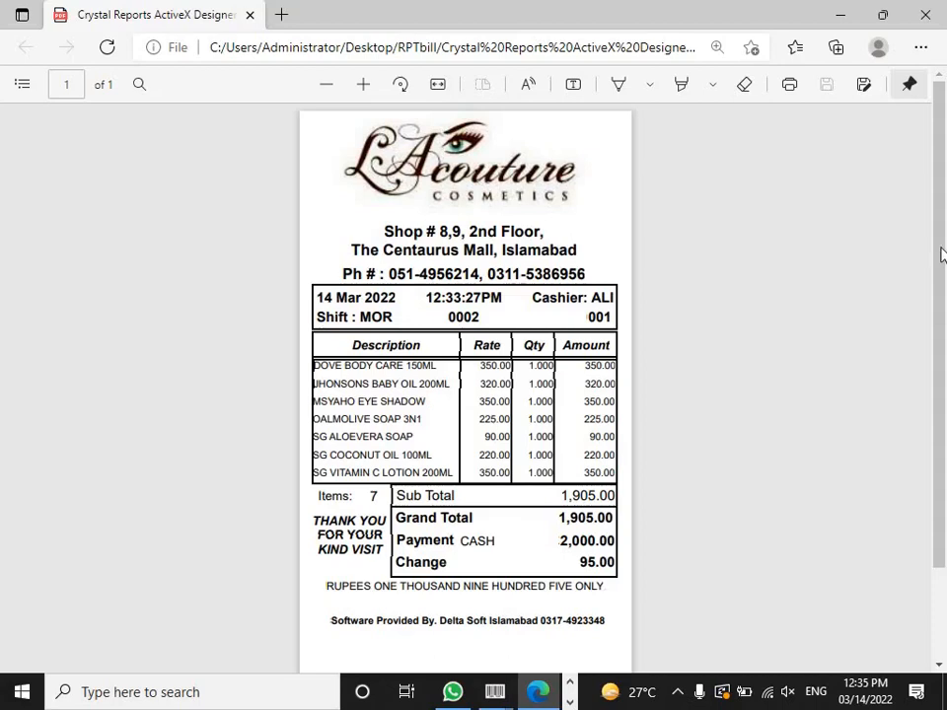
click(926, 15)
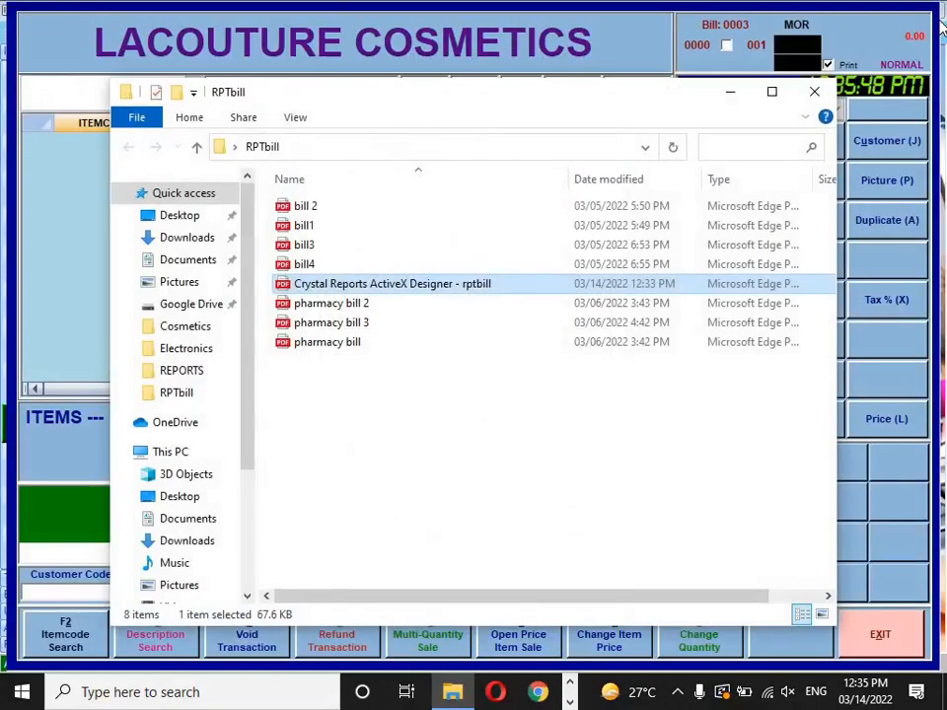
Step: Close the RPTbill folder and scan seven item barcodes, JHONSONS BABY OIL through OALMOLIVE SOAP 3N1, into bill 0003
click(815, 92)
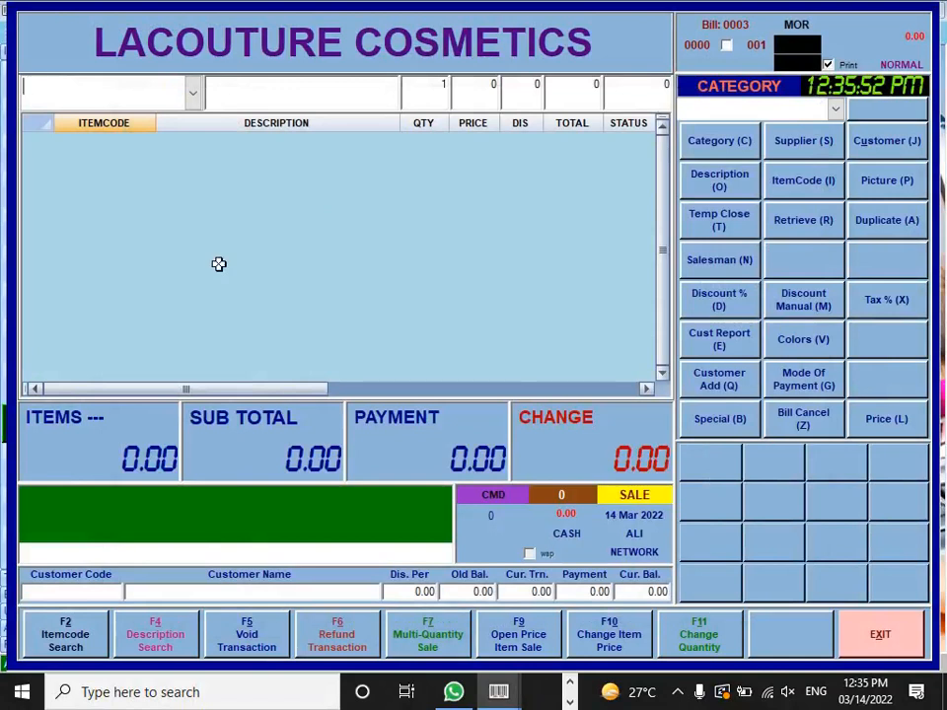
text(8410207100052)
key(Return)
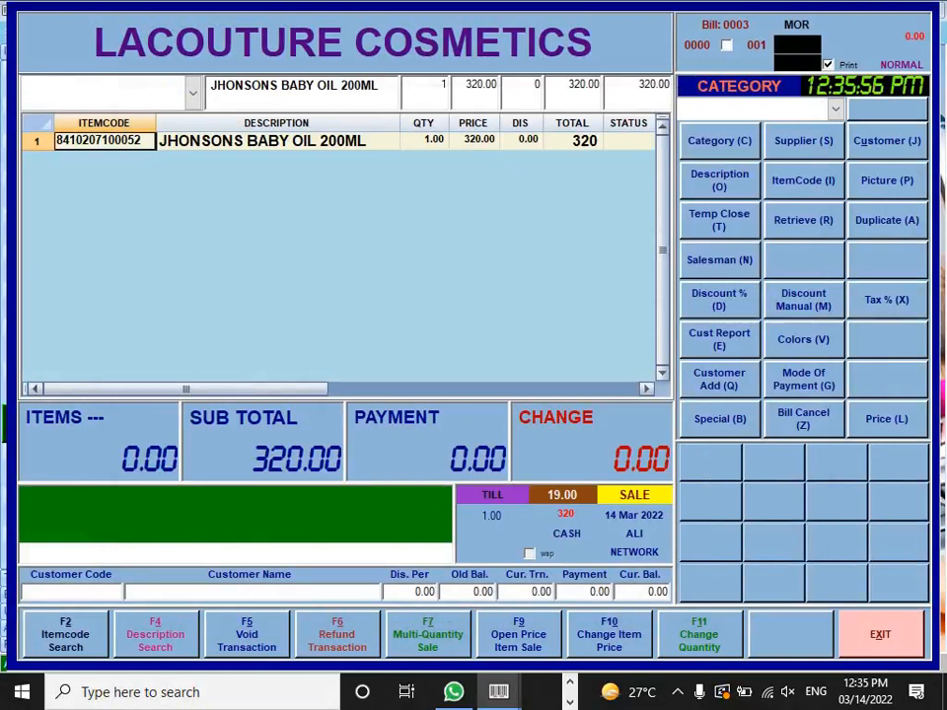
text(8964000257784)
key(Return)
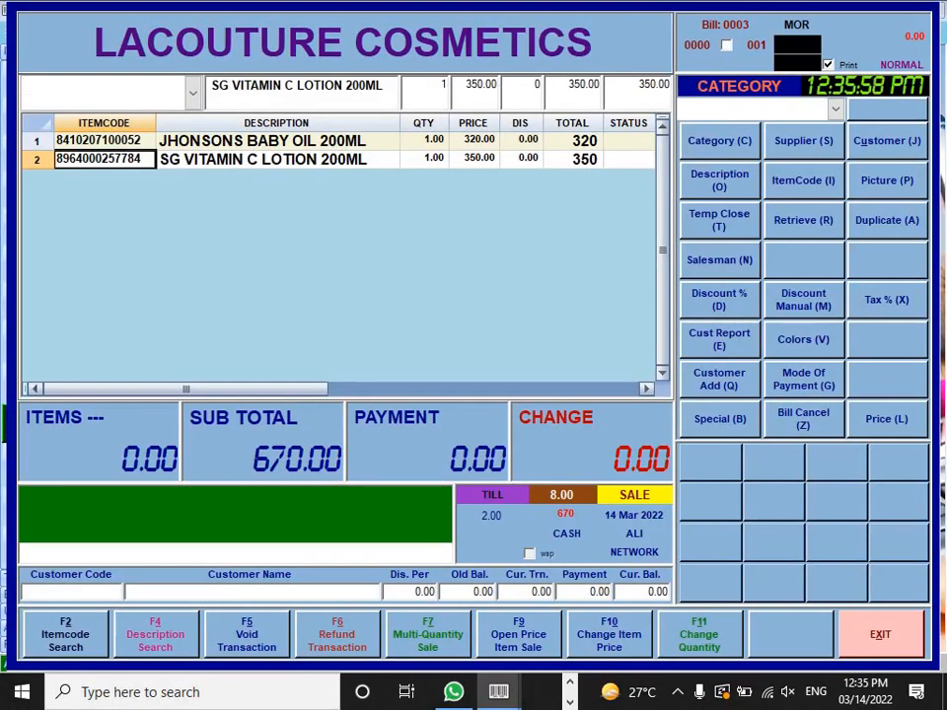
text(6281006409620)
key(Return)
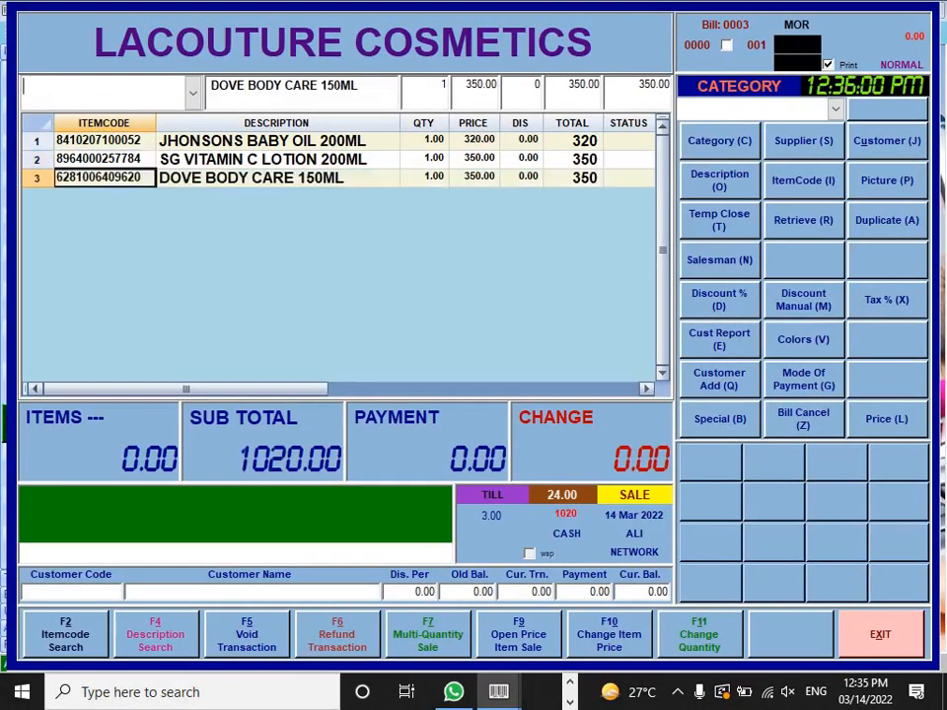
text(8964000507667)
key(Return)
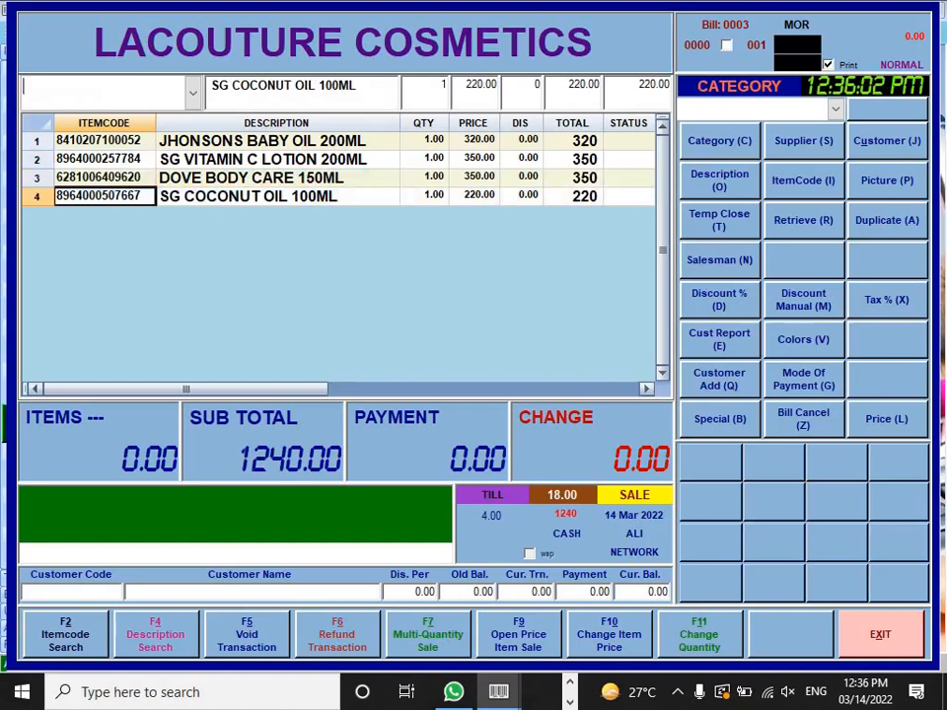
text(6972476701719)
key(Return)
text(8964000505410)
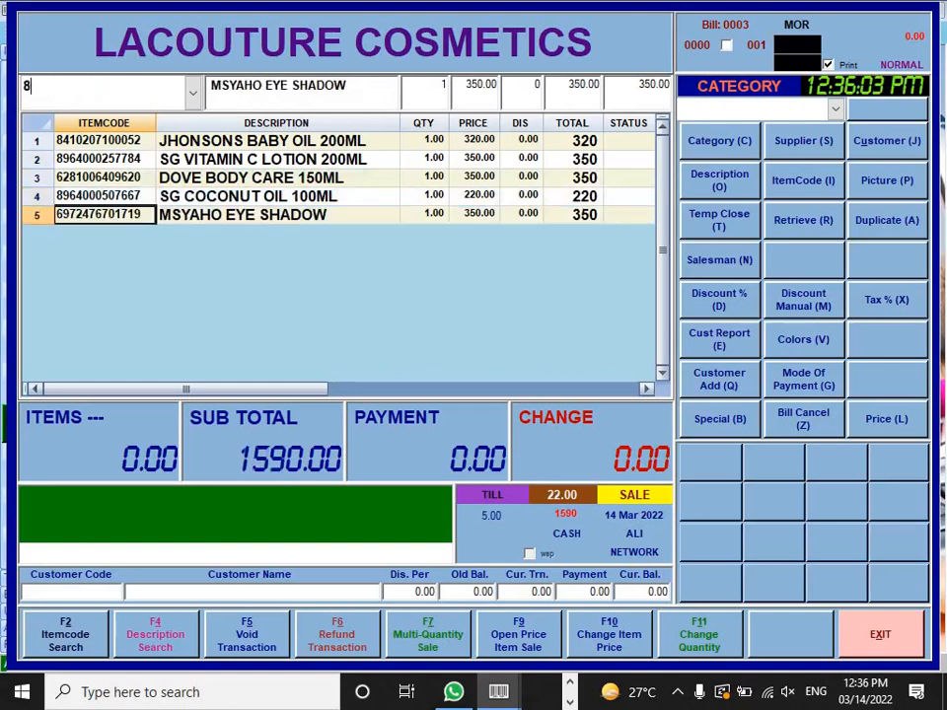
key(Return)
text(8886950039329)
key(Return)
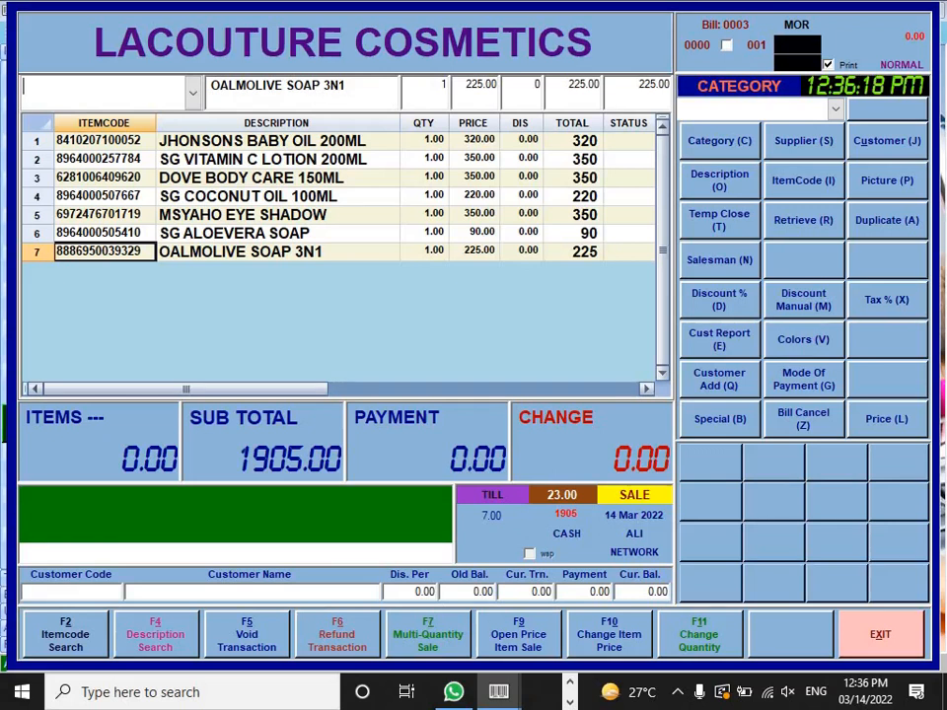
Step: Apply a 105 rupee discount, bringing bill 0003 down to 1800.00
click(803, 309)
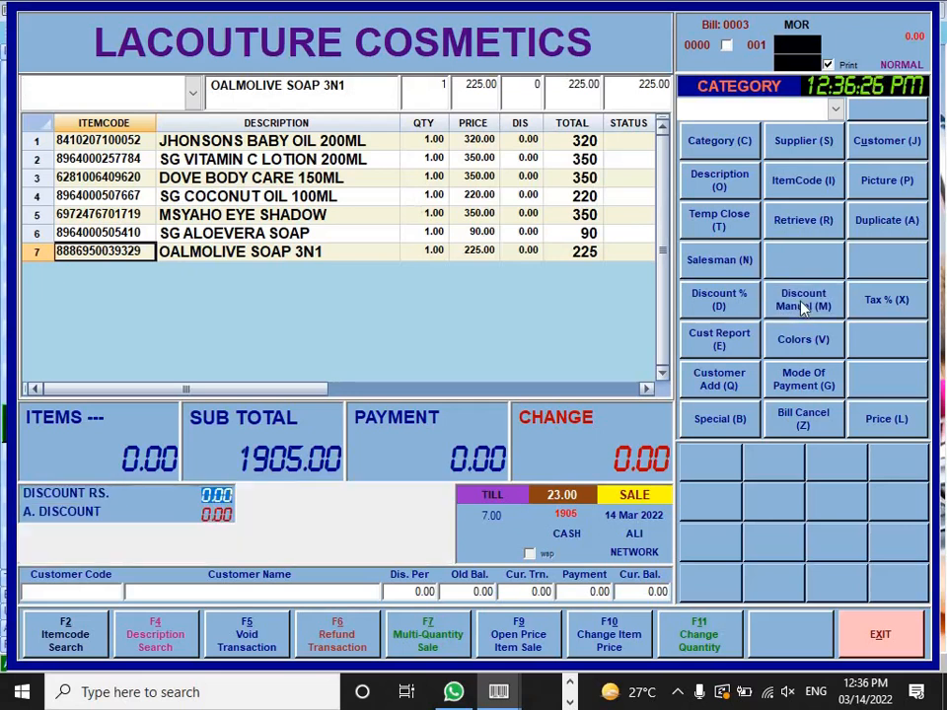
text(105)
key(Return)
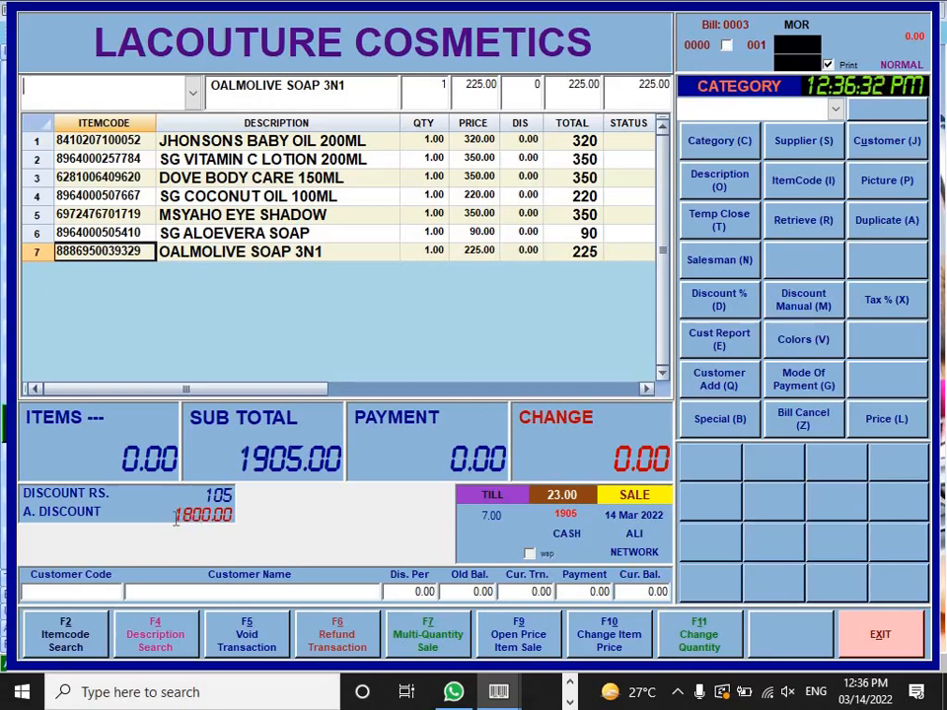
Step: Pay 2000 cash to complete the sale
key(Return)
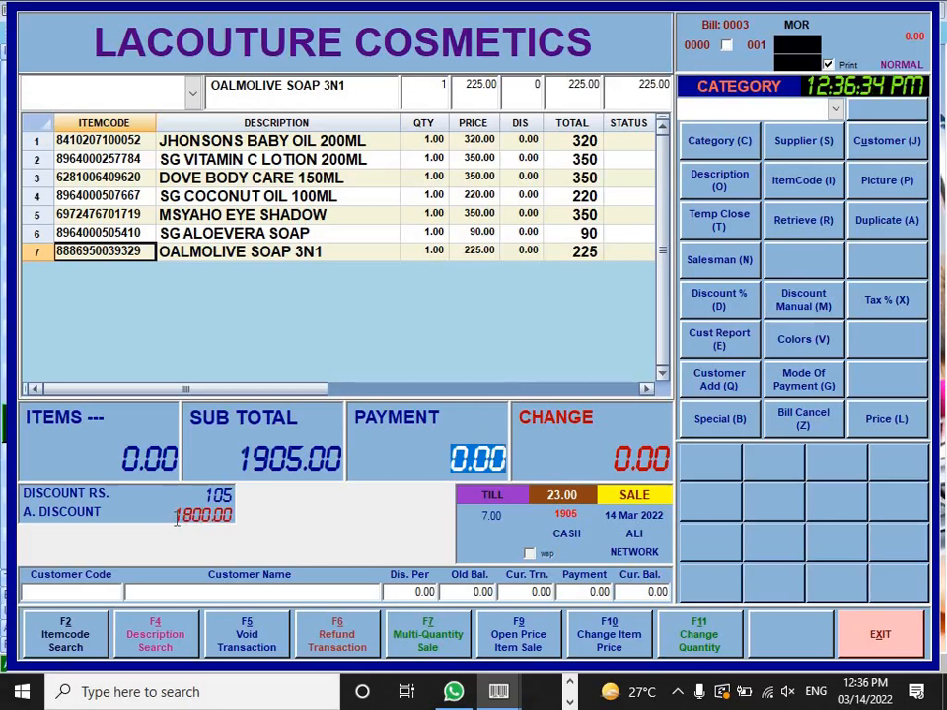
text(2000)
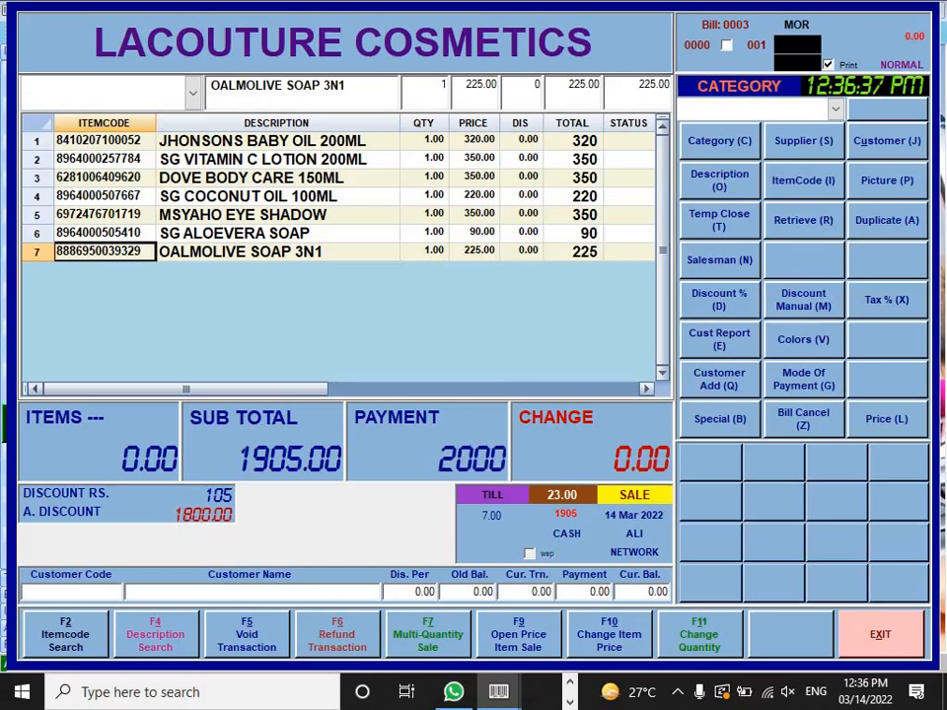
key(Return)
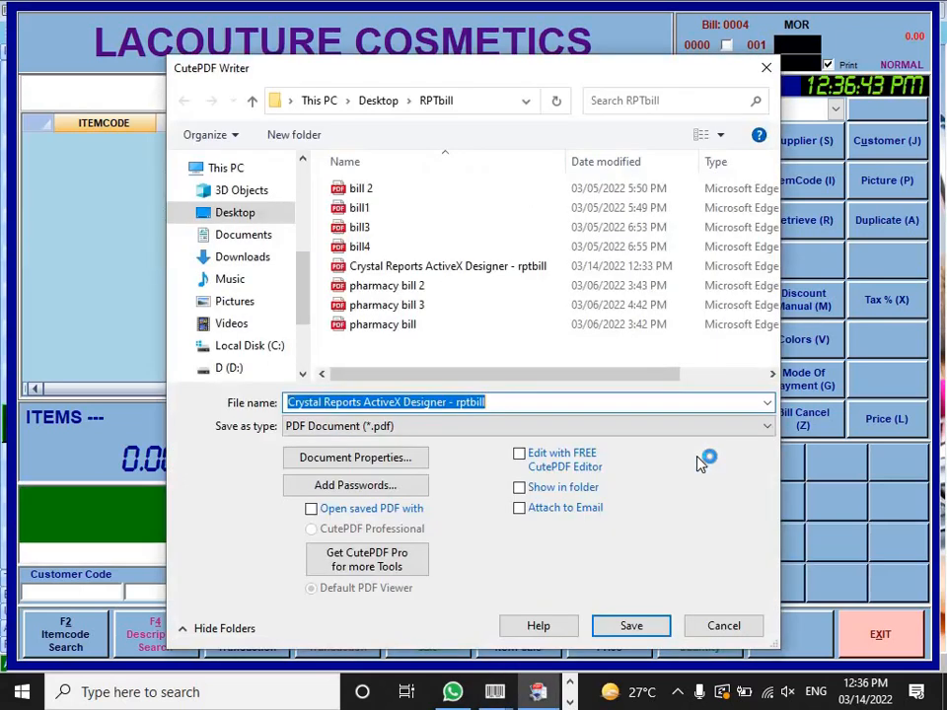
Step: Save bill 0003's receipt over rptbill.pdf, then open it from RPTbill in a maximized Edge
click(628, 626)
click(533, 346)
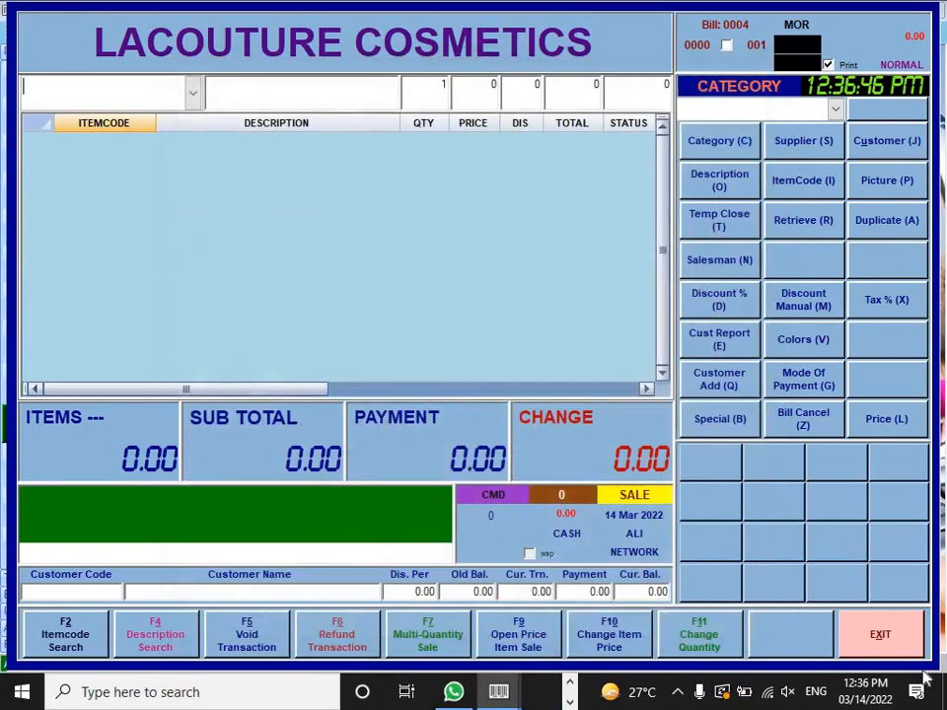
click(945, 683)
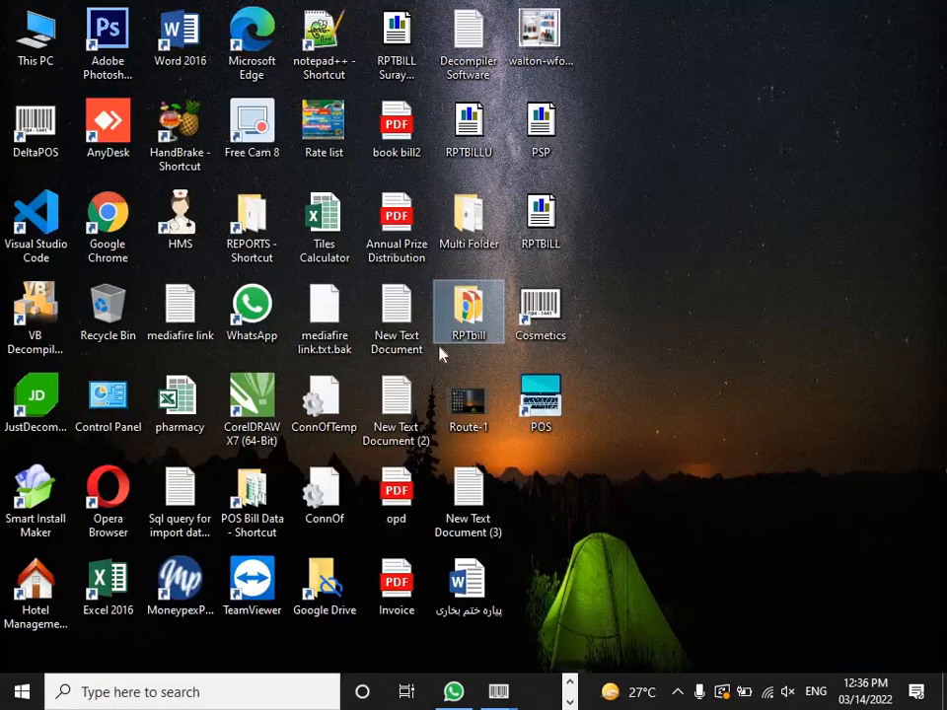
double_click(458, 314)
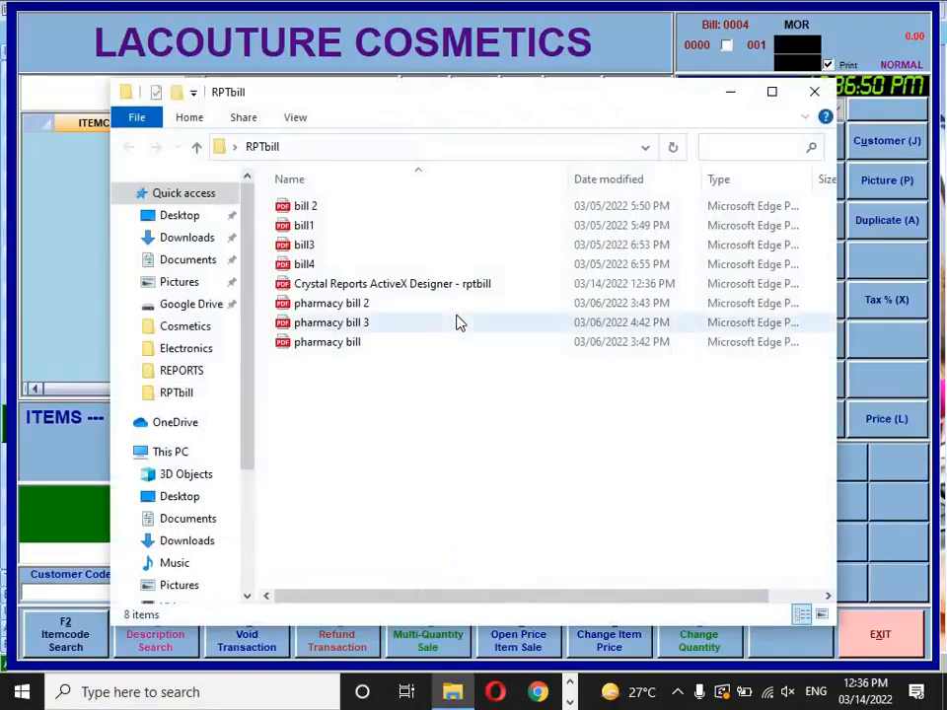
double_click(405, 288)
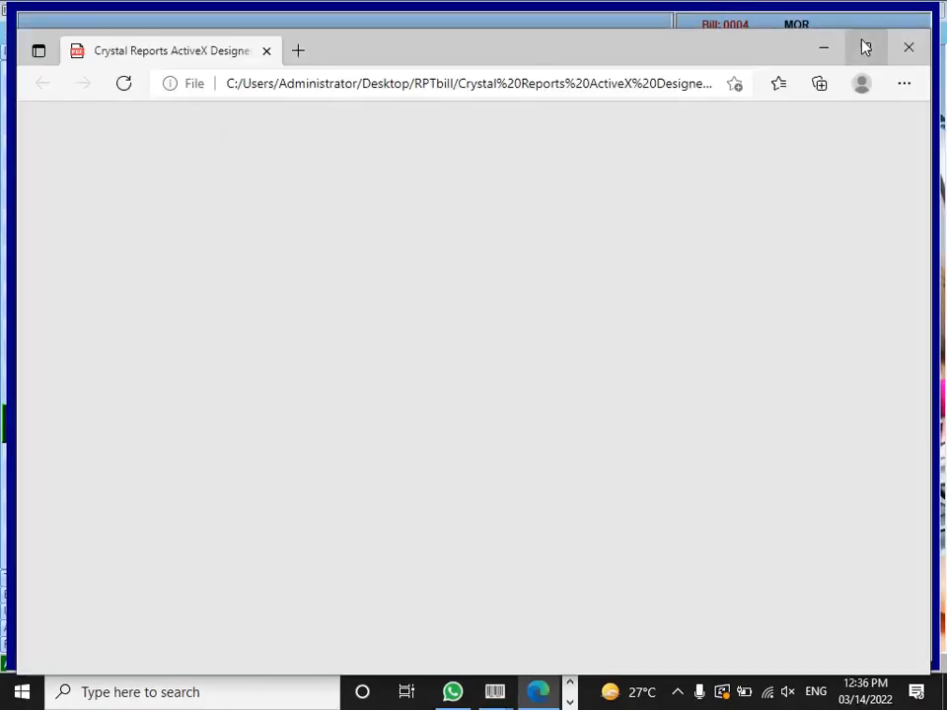
click(865, 44)
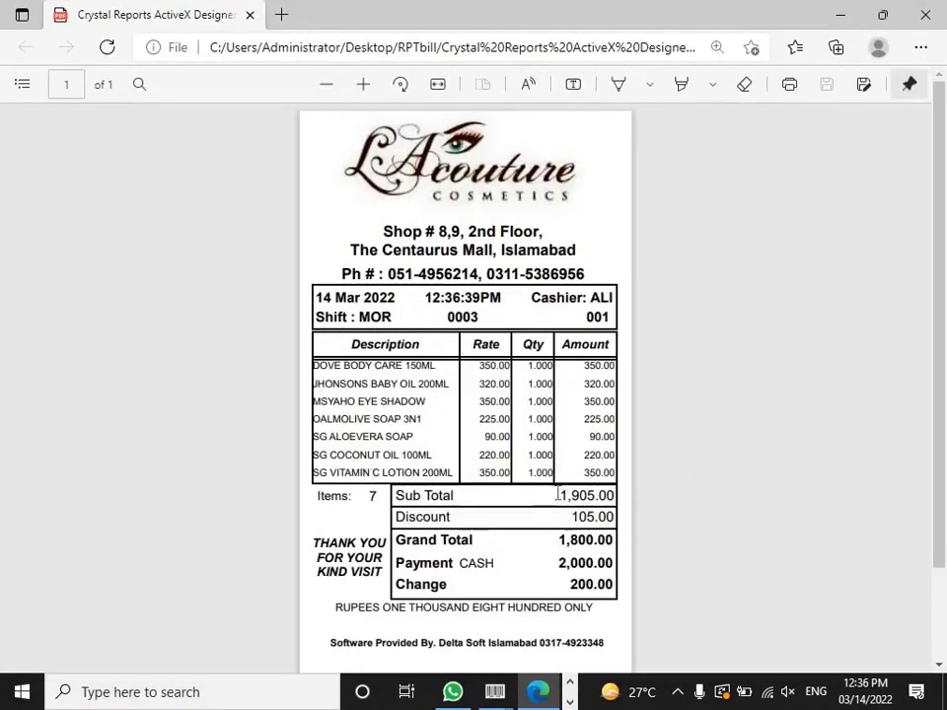
Step: Check the receipt's sub total 1,905.00 and discount 105.00 in the Edge PDF
drag(558, 494, 620, 501)
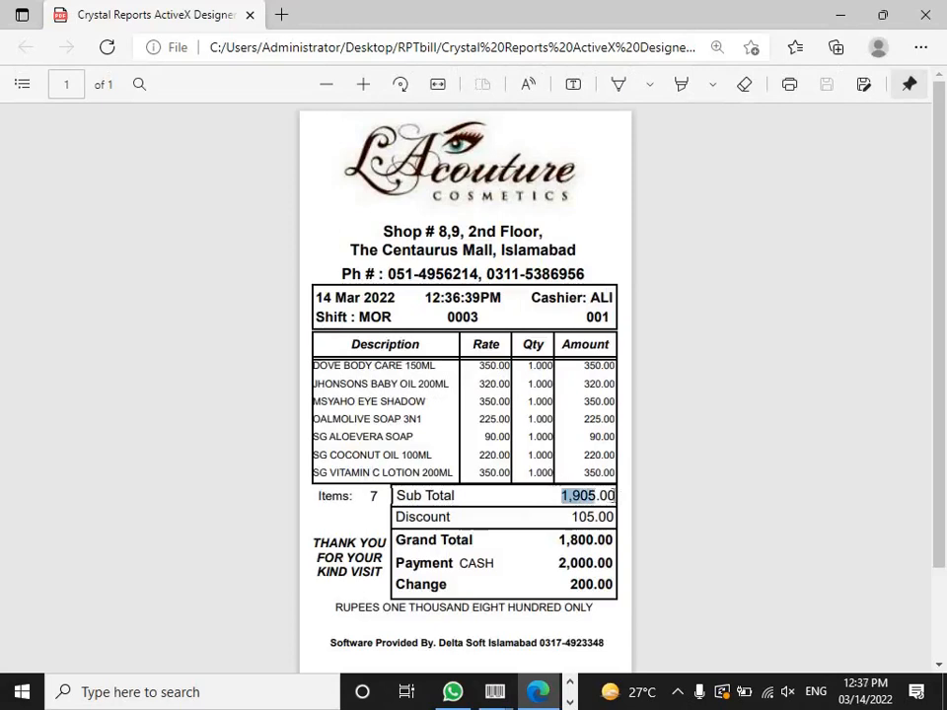
click(567, 517)
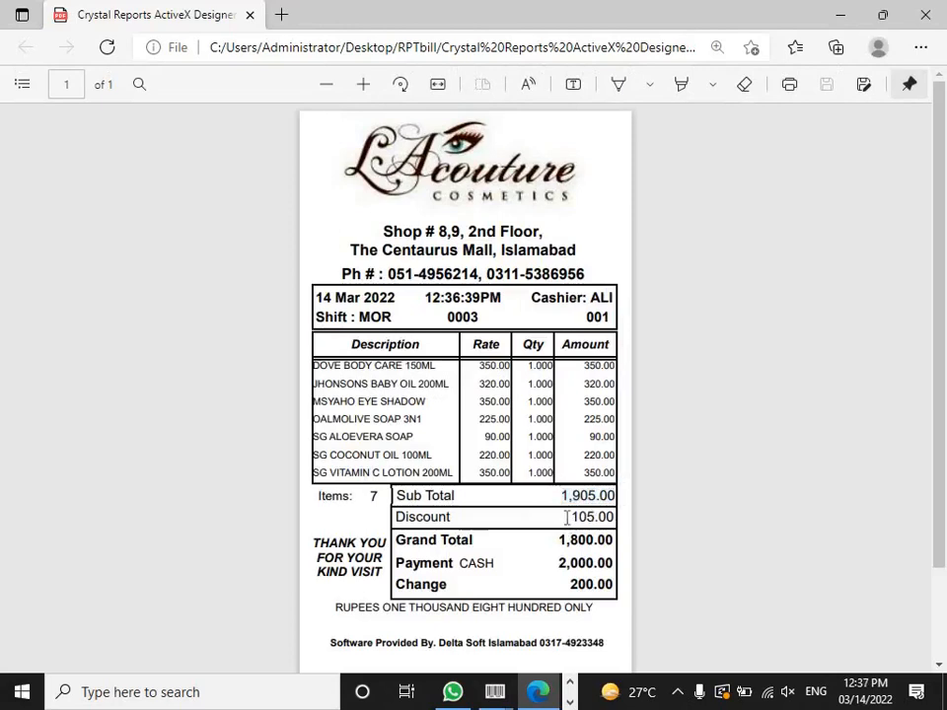
drag(566, 517, 624, 514)
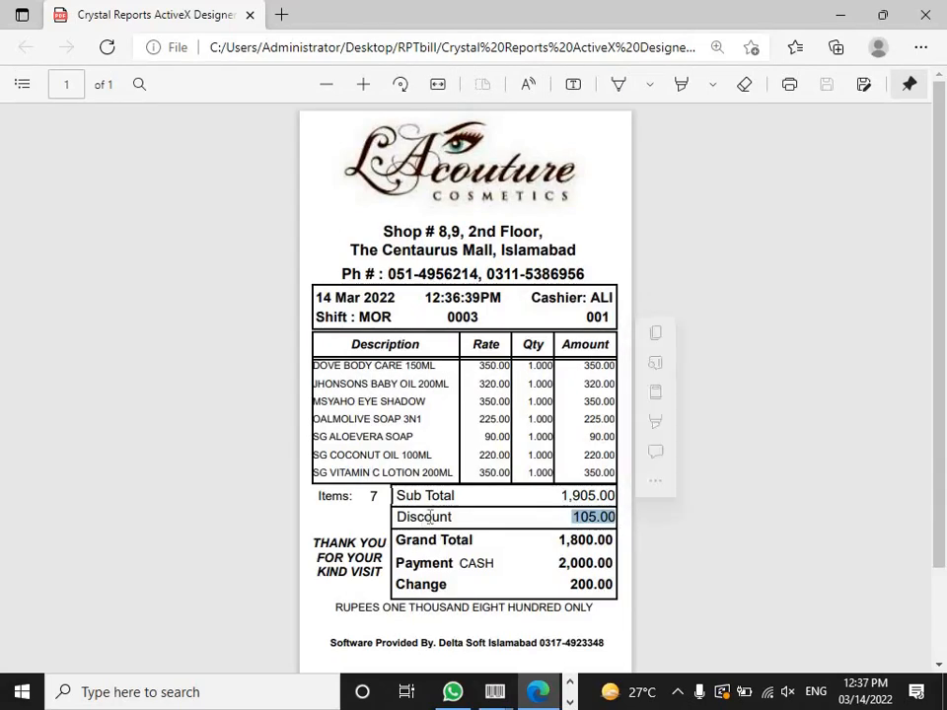
drag(396, 517, 452, 517)
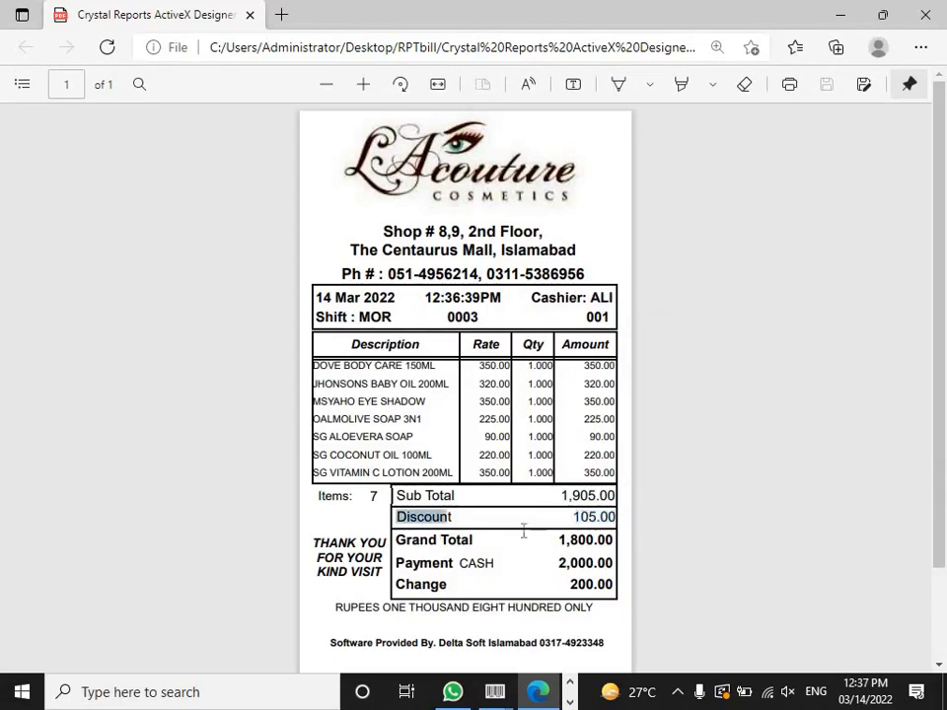
mouse_move(524, 532)
mouse_down()
mouse_move(522, 518)
mouse_move(560, 560)
mouse_up()
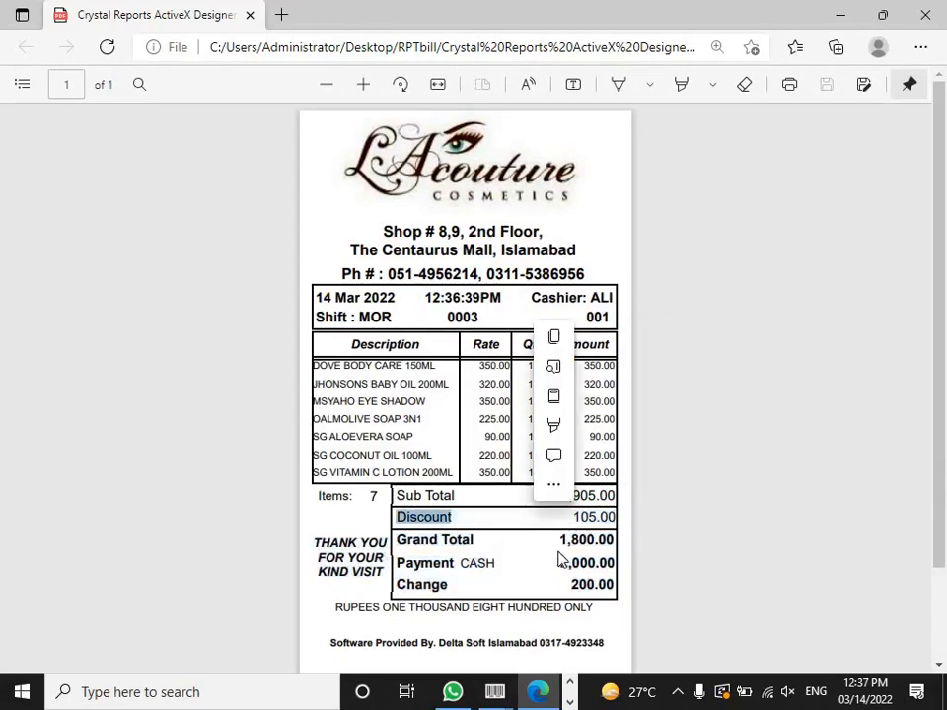
click(560, 541)
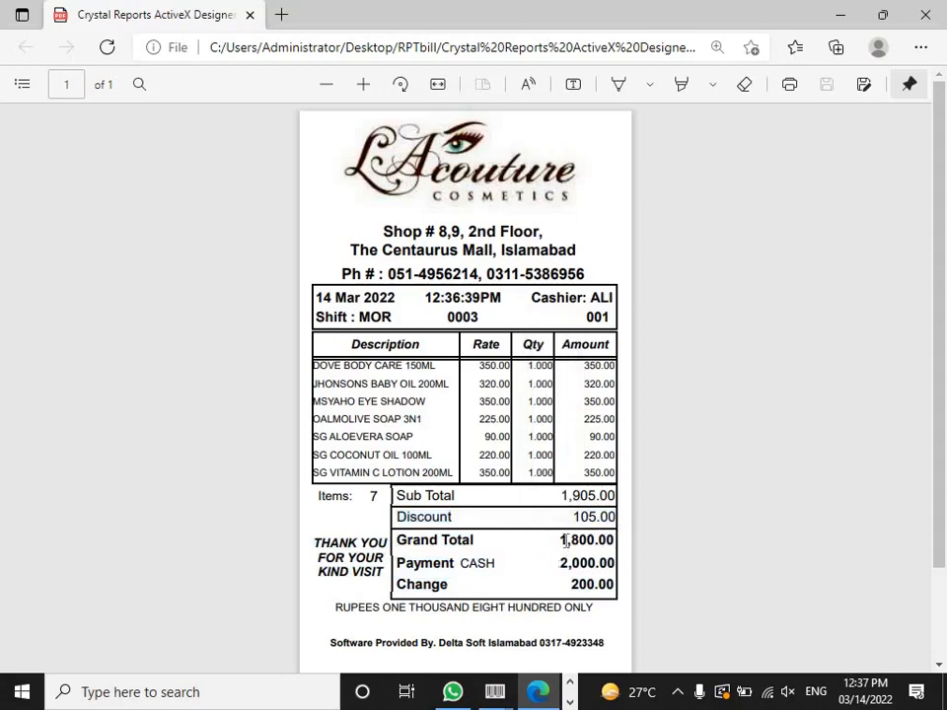
Step: Verify grand total 1,800.00, payment 2,000.00 and change 200.00, then close the receipt
drag(562, 541, 610, 537)
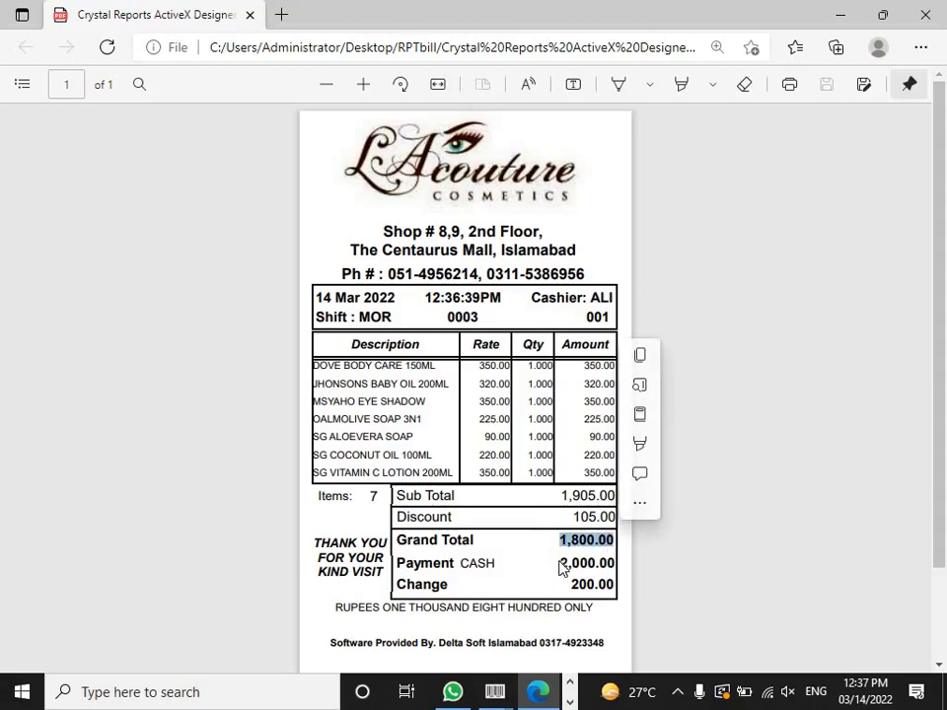
drag(562, 565, 617, 568)
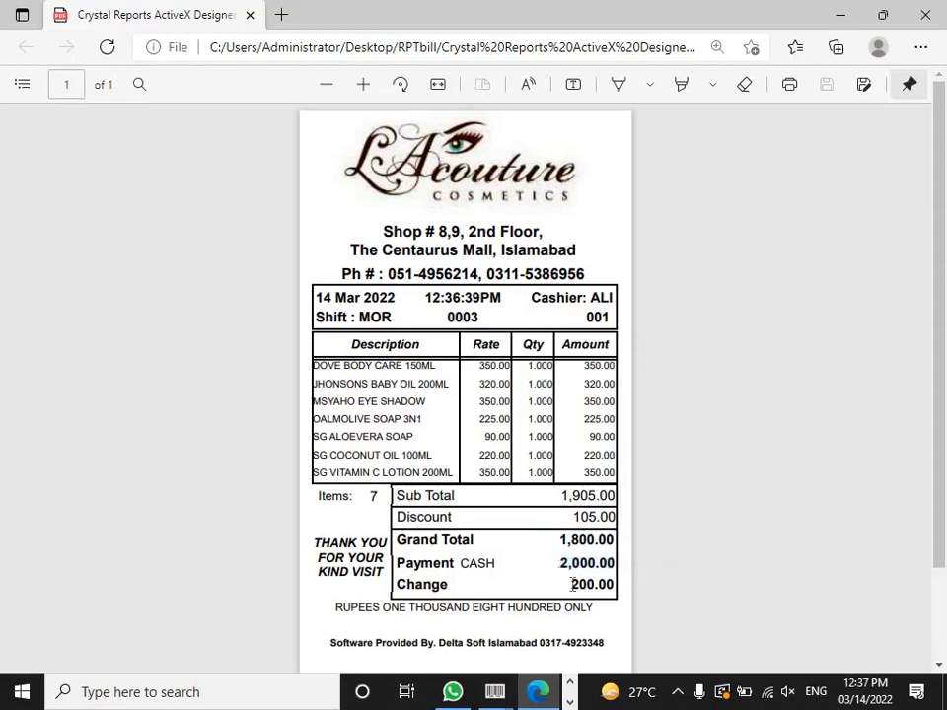
double_click(575, 587)
click(573, 585)
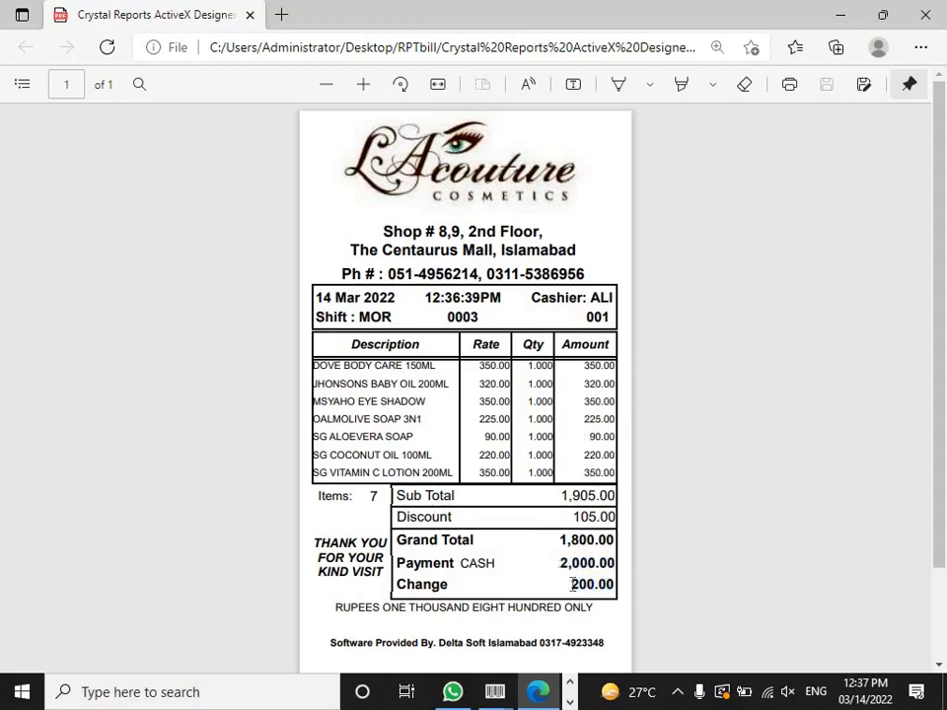
click(934, 13)
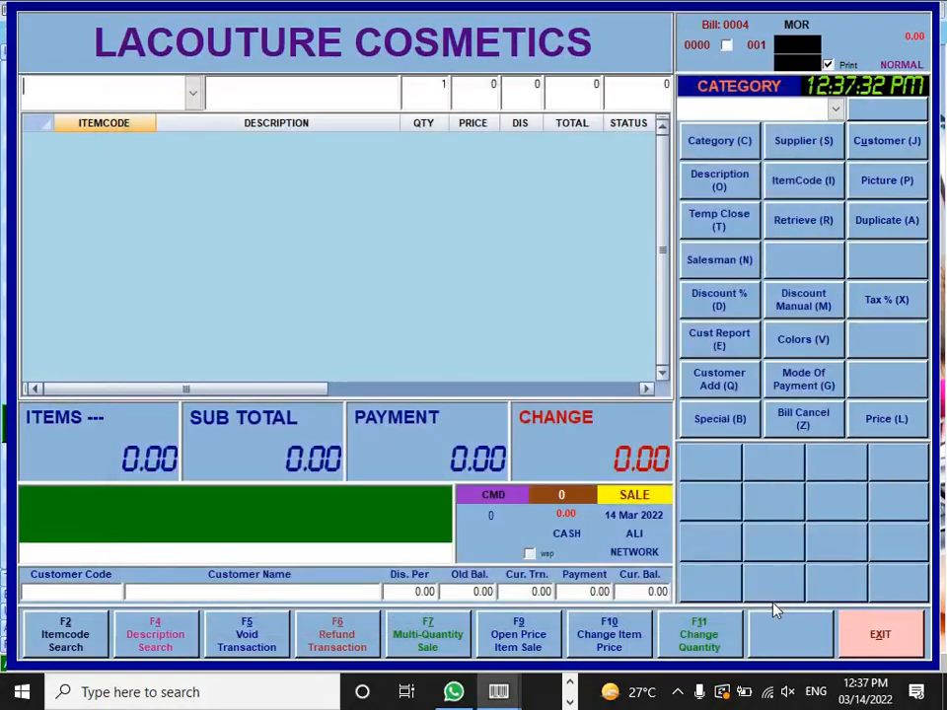
Step: Exit the point-of-sale screen and open Daily Sale Report from the Reports menu
click(865, 632)
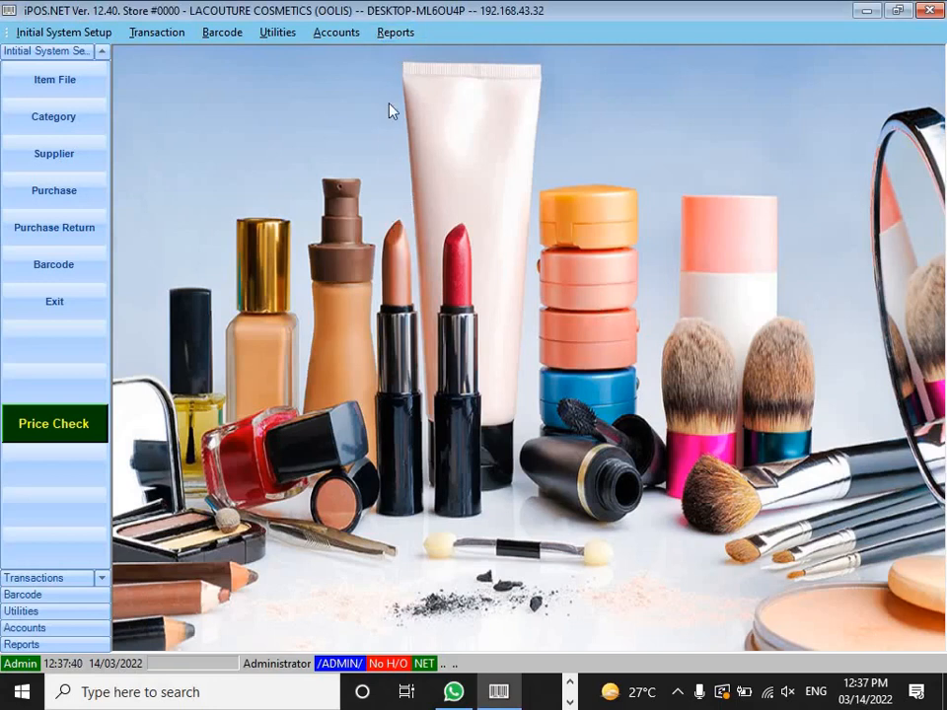
click(390, 35)
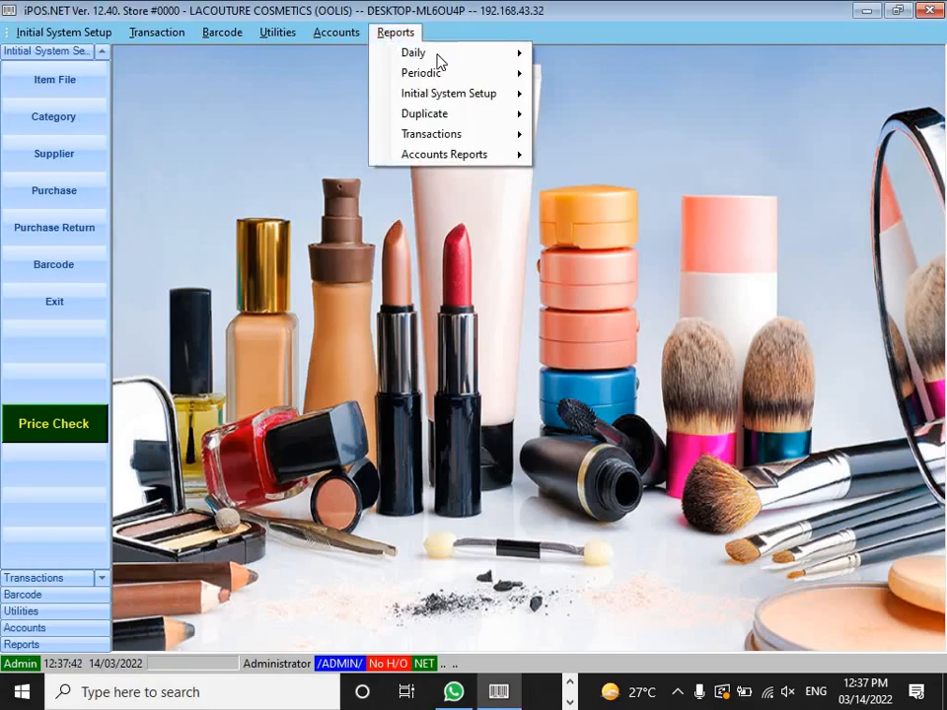
mouse_move(439, 61)
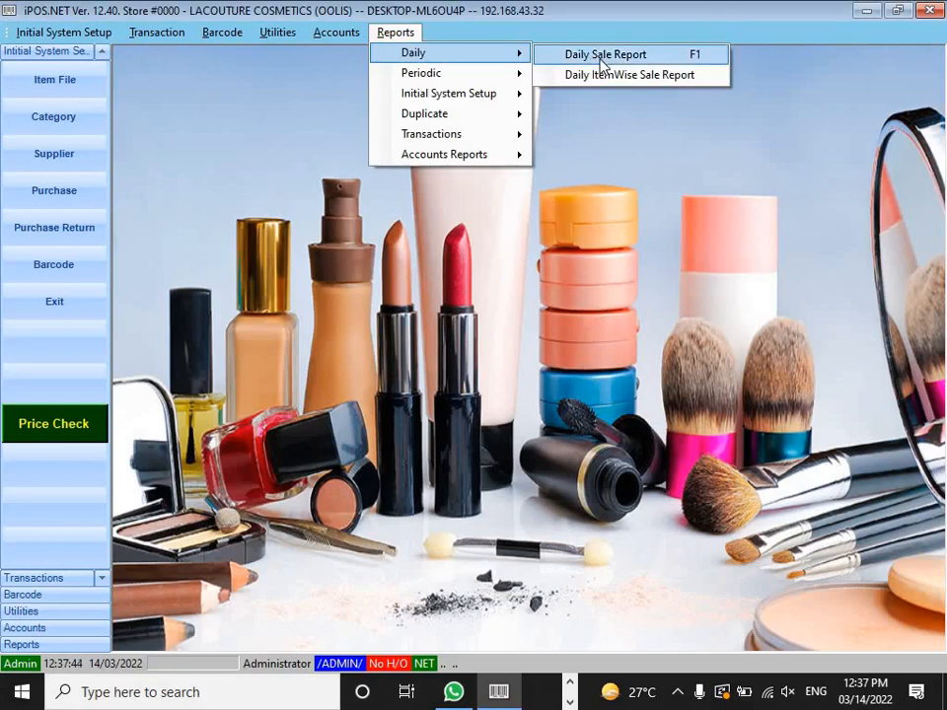
click(604, 55)
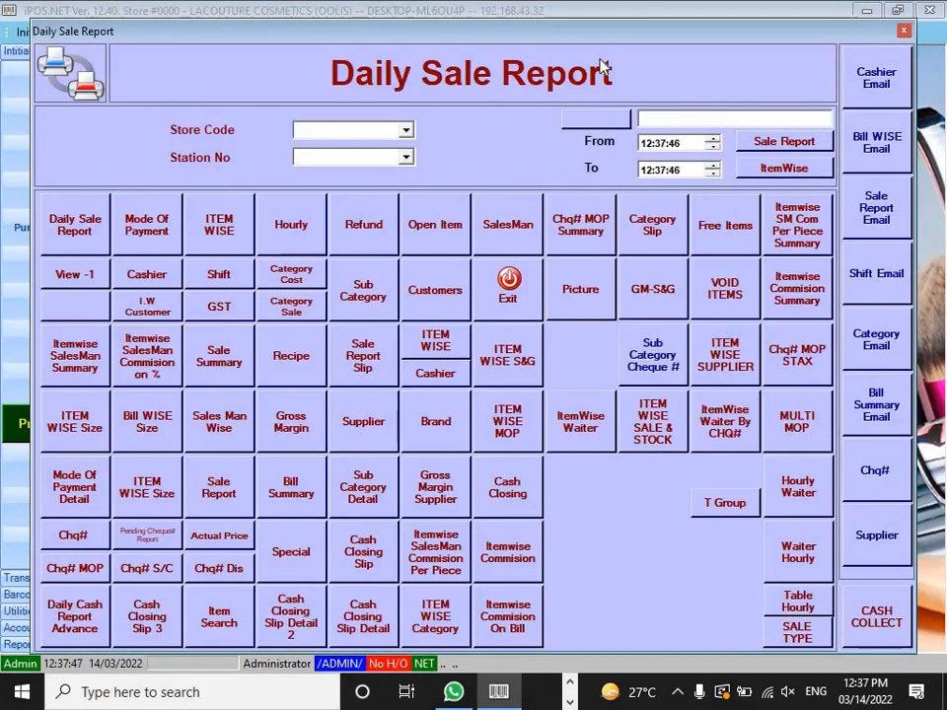
Step: Preview the daily sale report and check total 4,810.00, discount 105.00, grand total 4,705.00
click(67, 237)
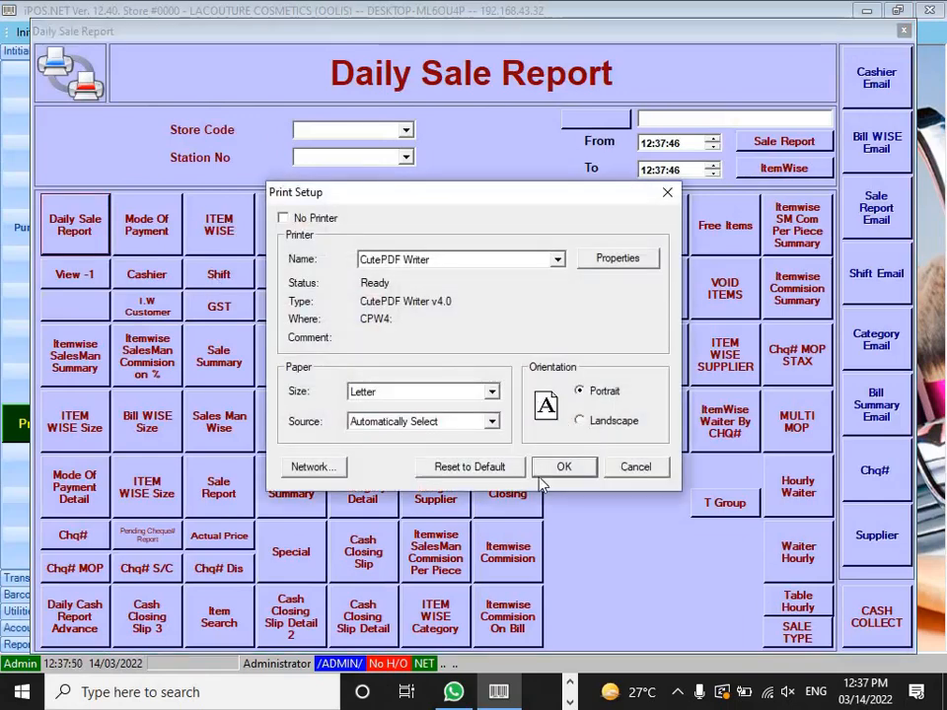
click(539, 471)
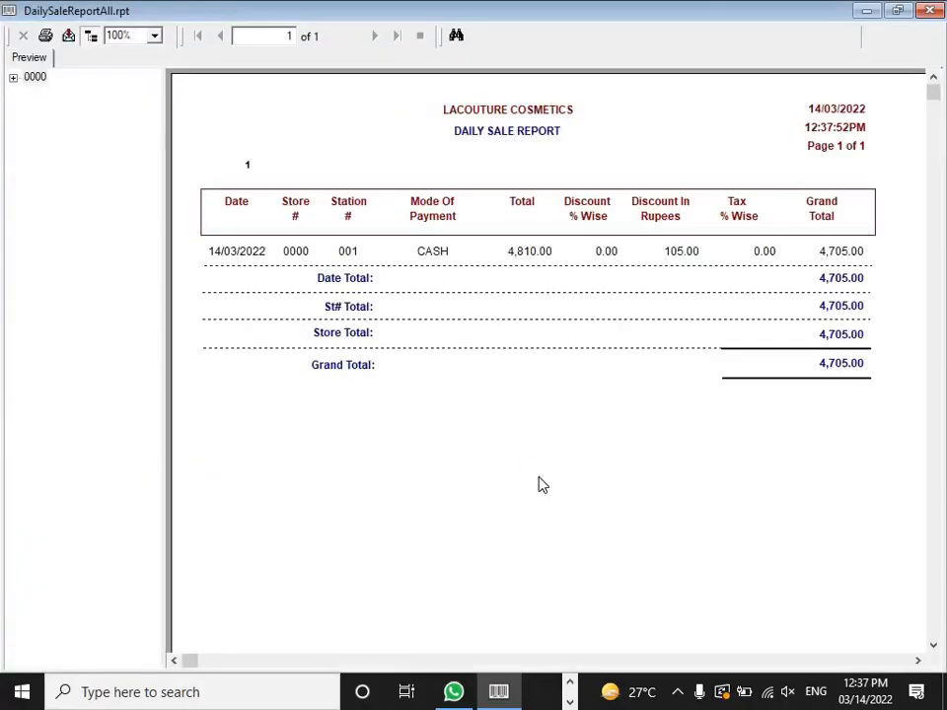
click(855, 367)
click(683, 254)
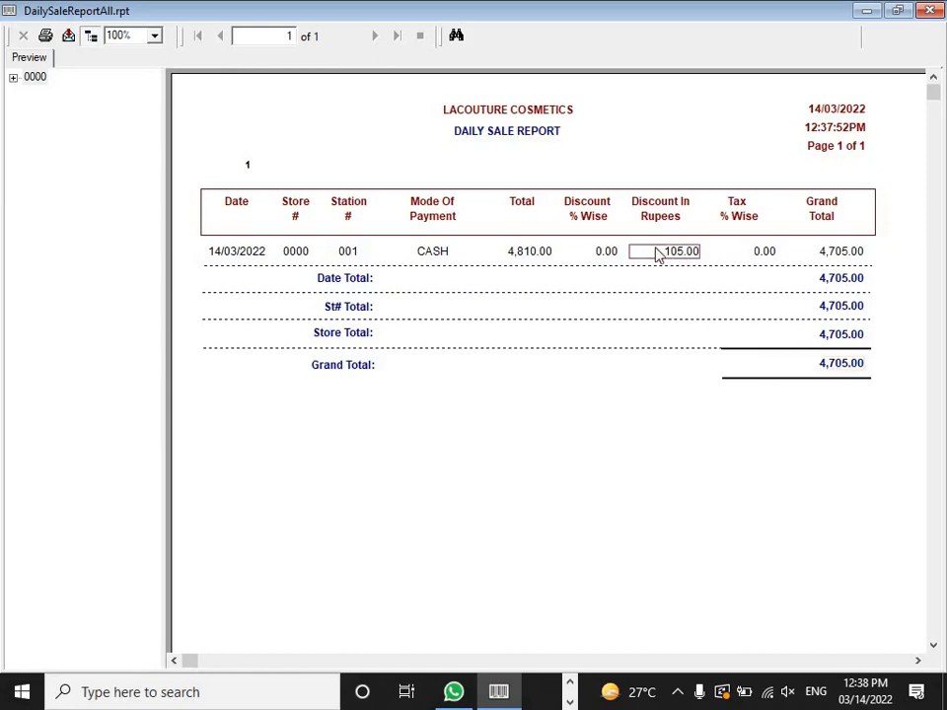
click(516, 255)
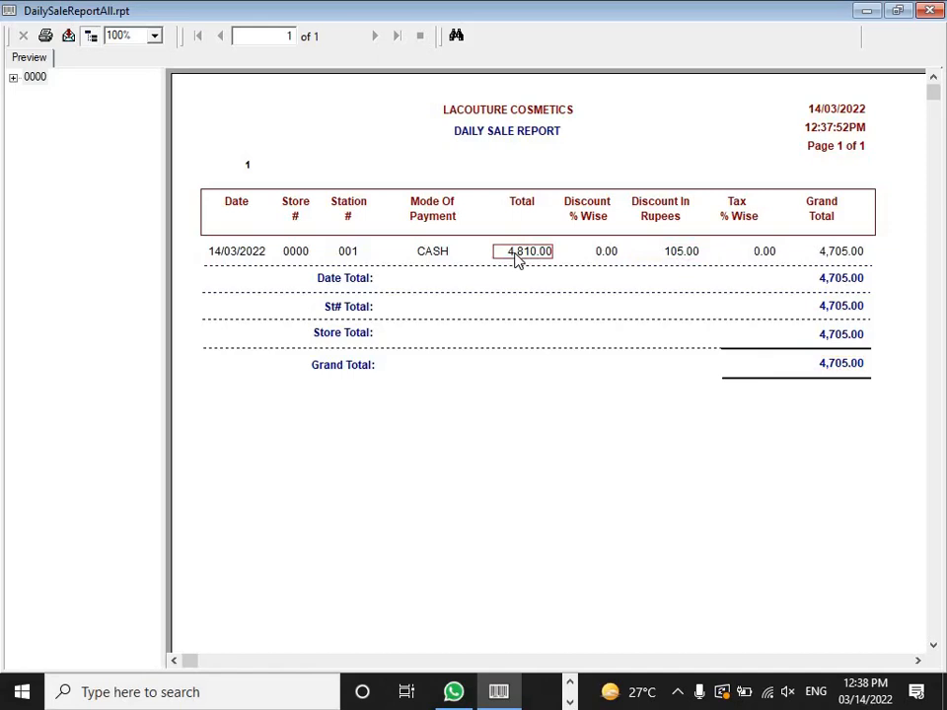
click(937, 9)
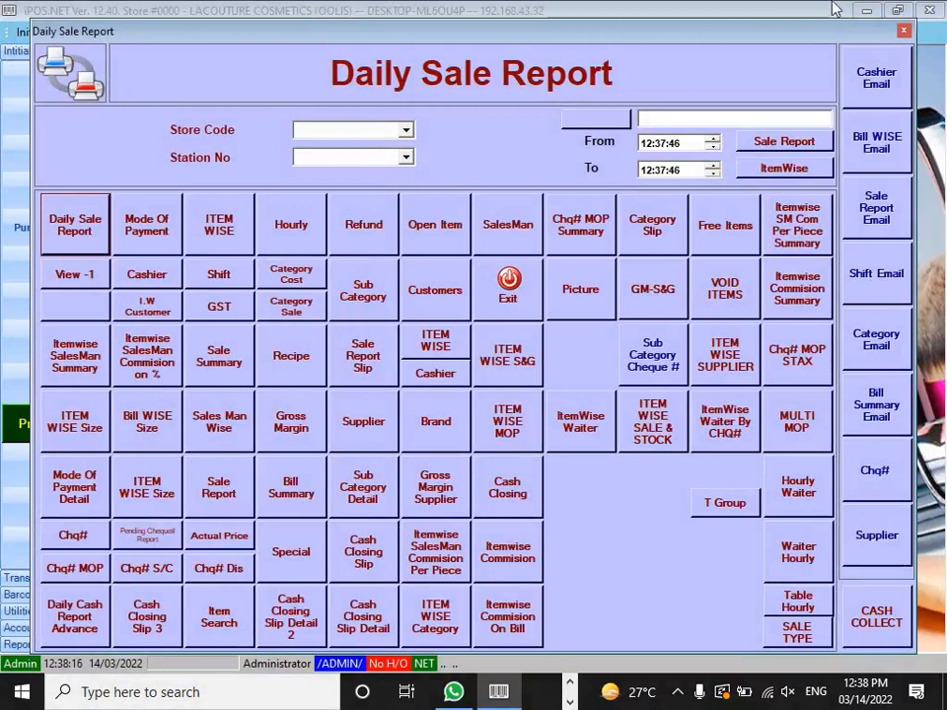
Step: Preview the itemwise sale report and review DOVE BODY CARE (2), MSYAHO EYE SHADOW (3), JHONSONS BABY OIL lines
click(204, 237)
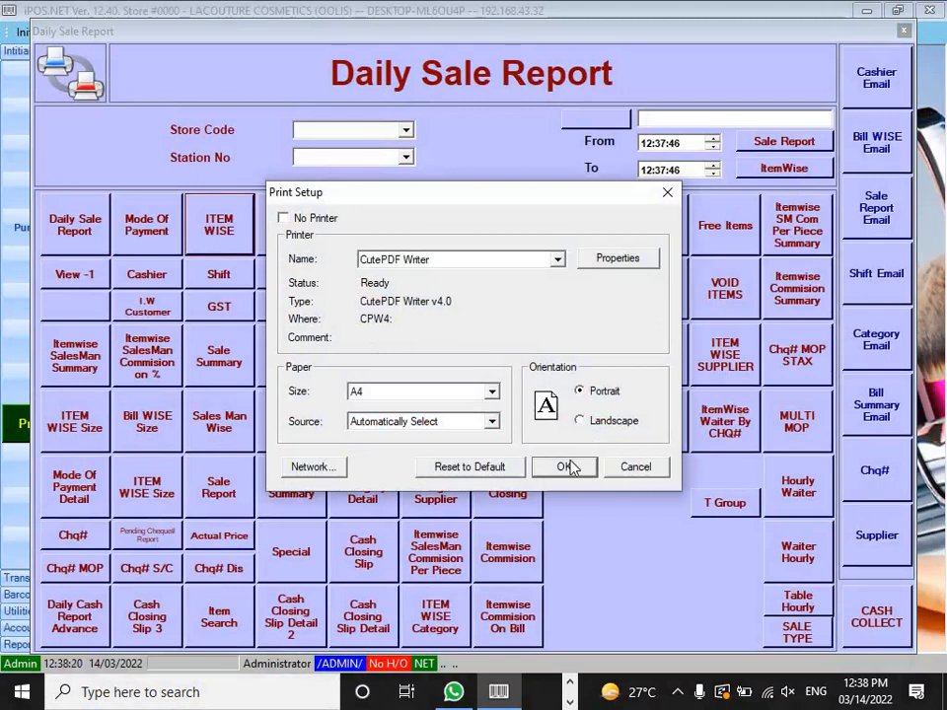
click(568, 467)
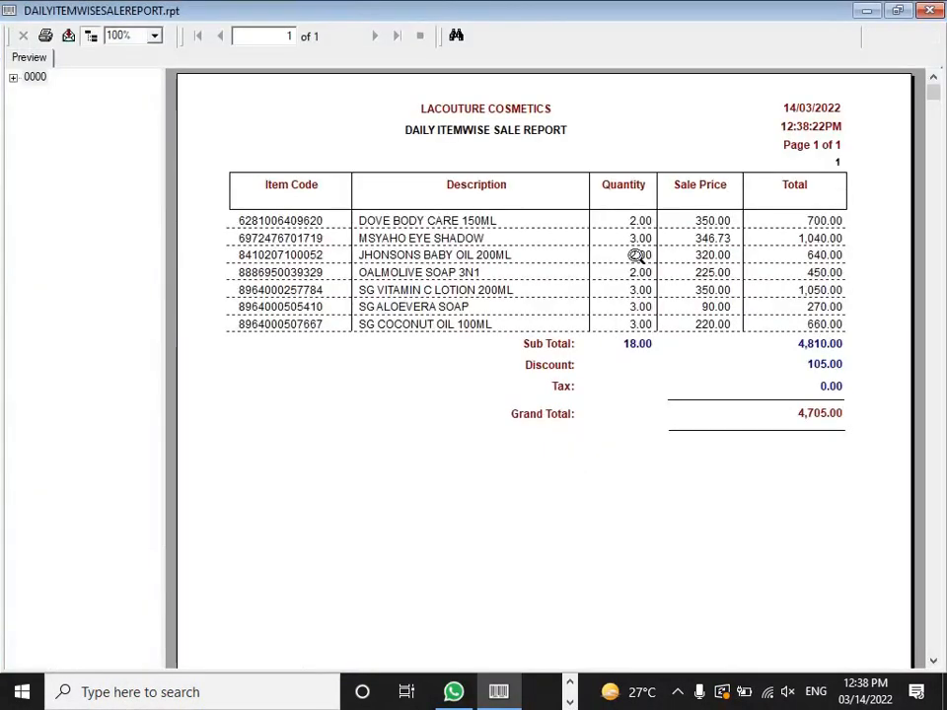
click(418, 223)
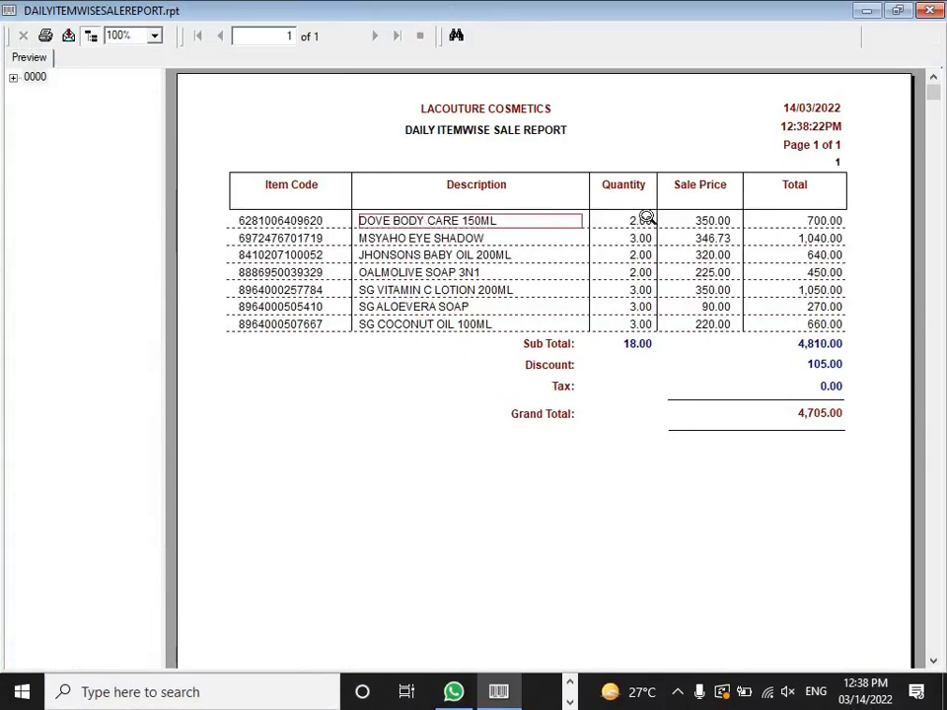
click(641, 221)
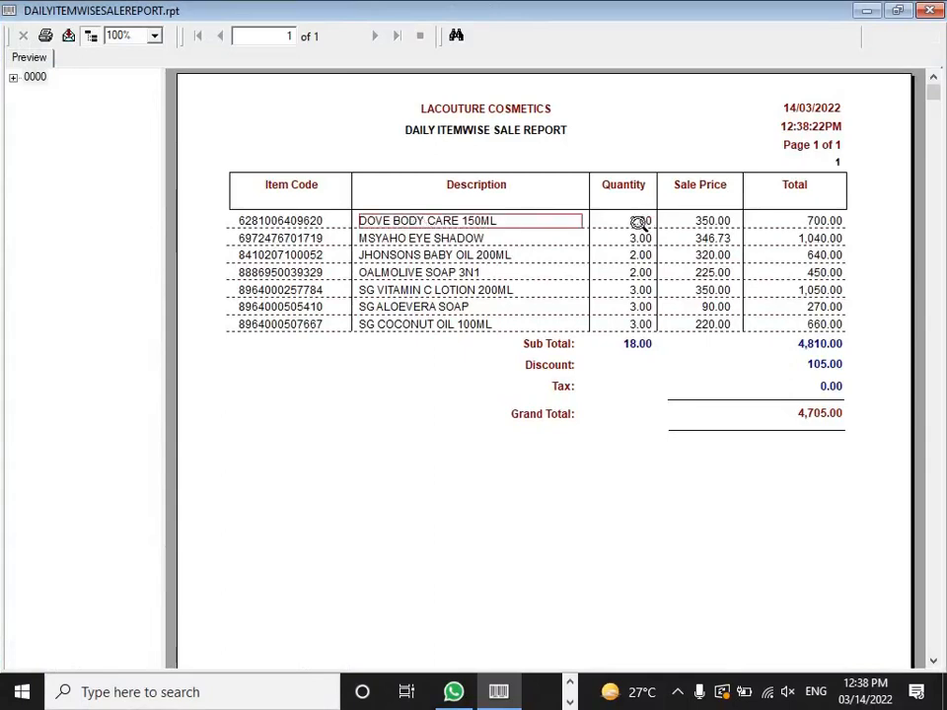
click(474, 240)
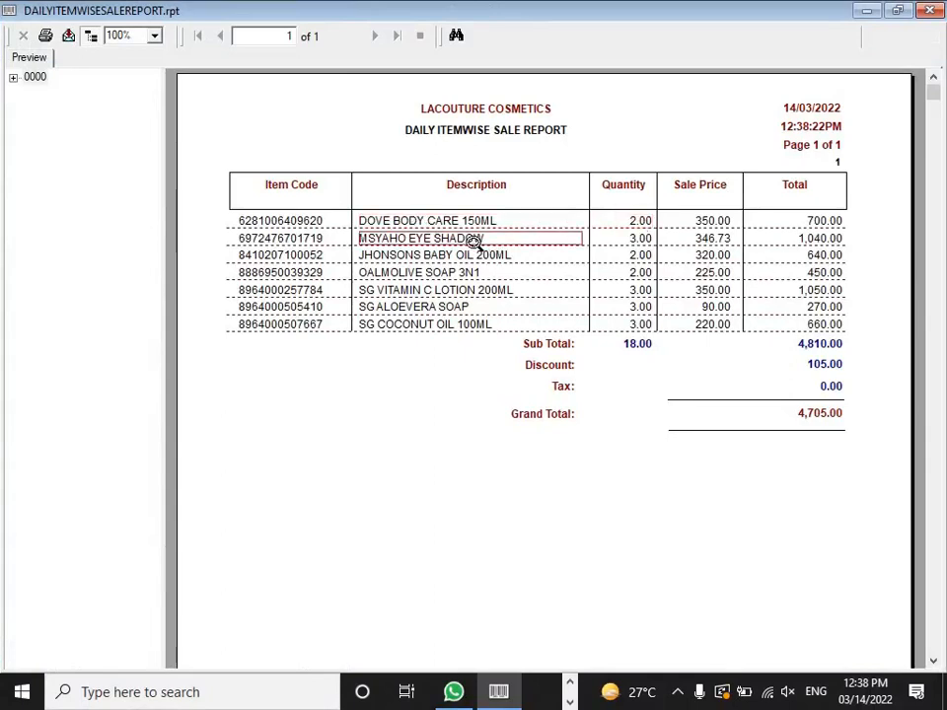
click(641, 238)
click(496, 254)
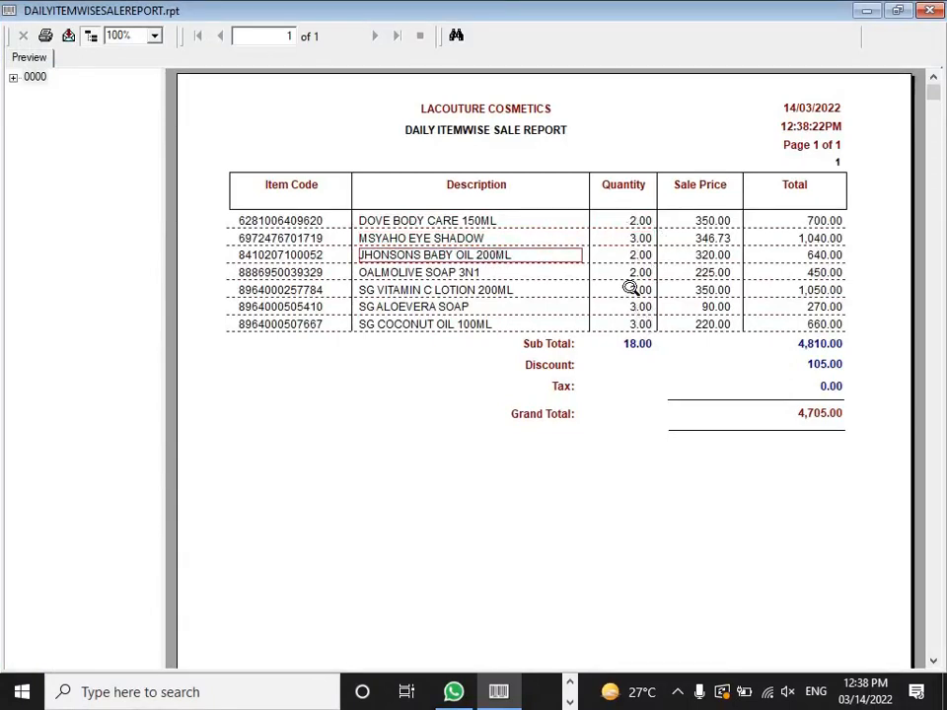
Step: Check the itemwise sub total 4,810.00, discount 105.00 and grand total 4,705.00, then close the preview
click(825, 347)
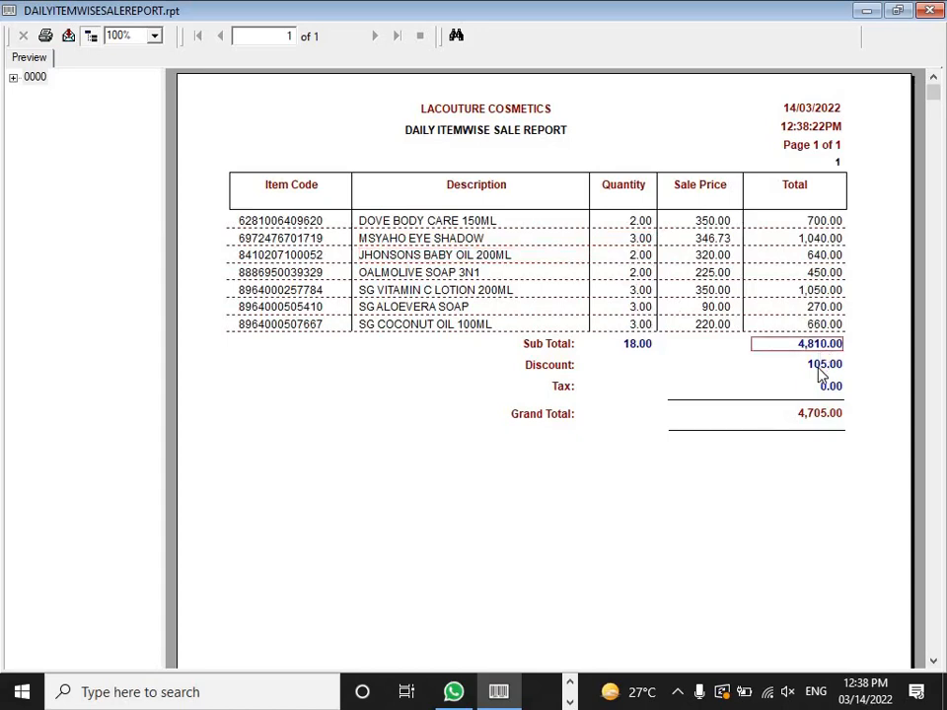
click(821, 368)
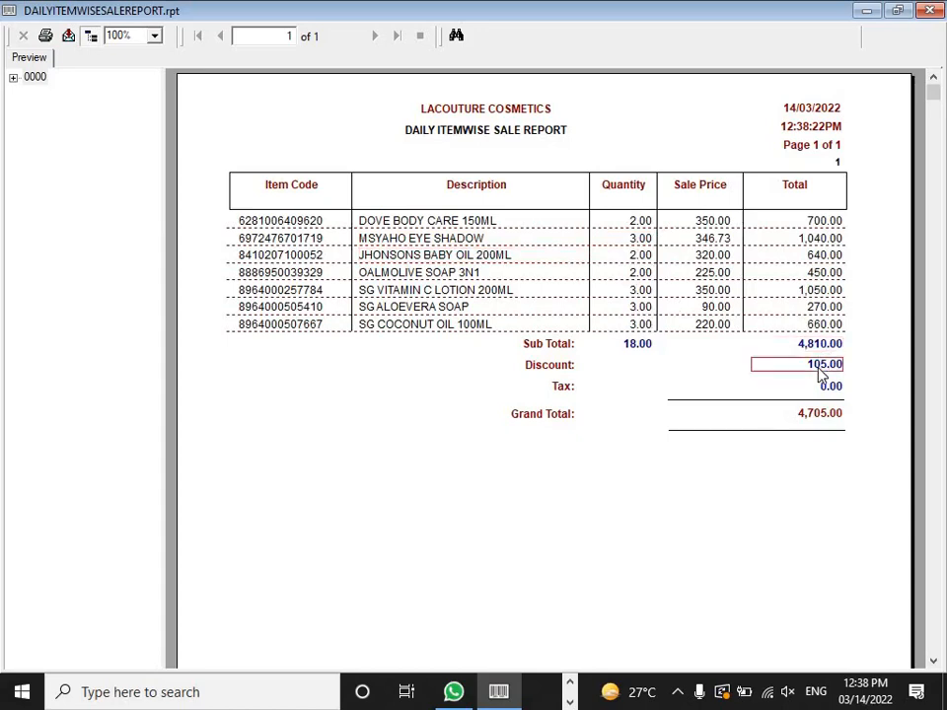
click(827, 419)
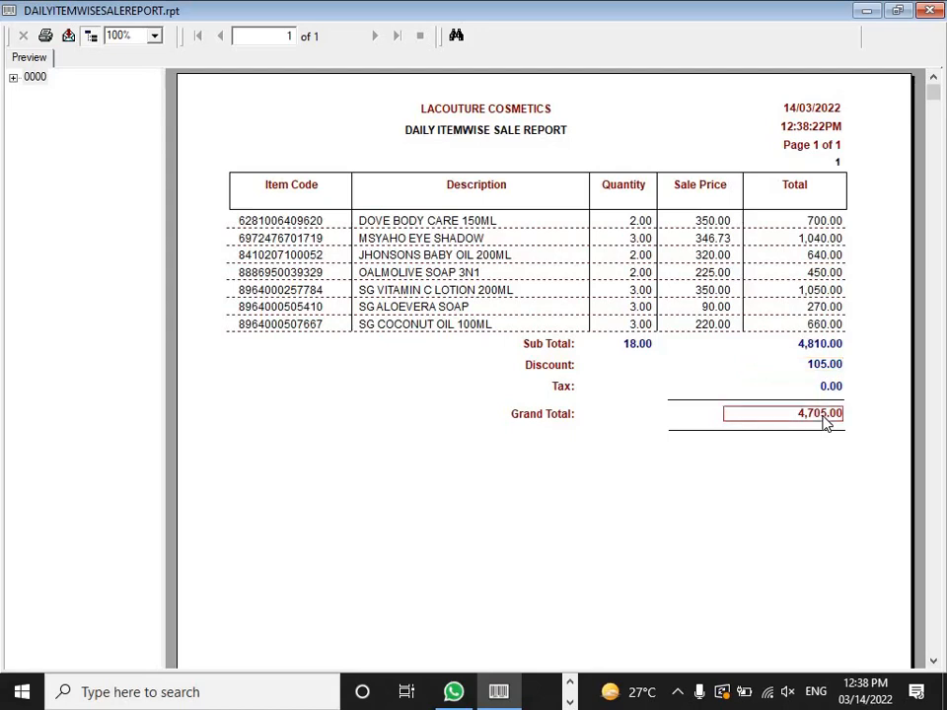
click(933, 10)
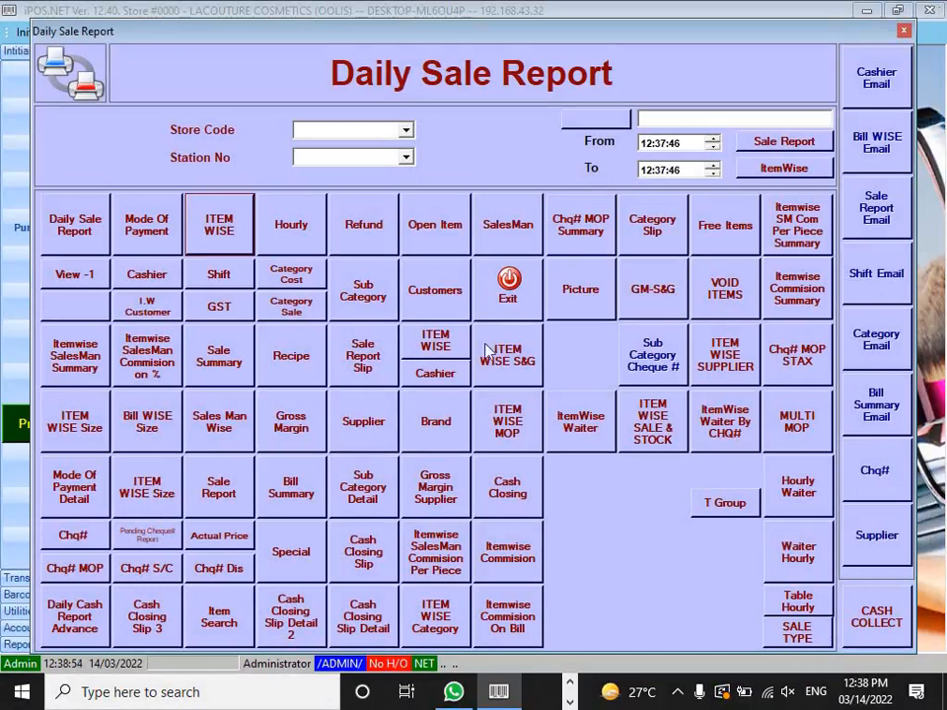
click(437, 421)
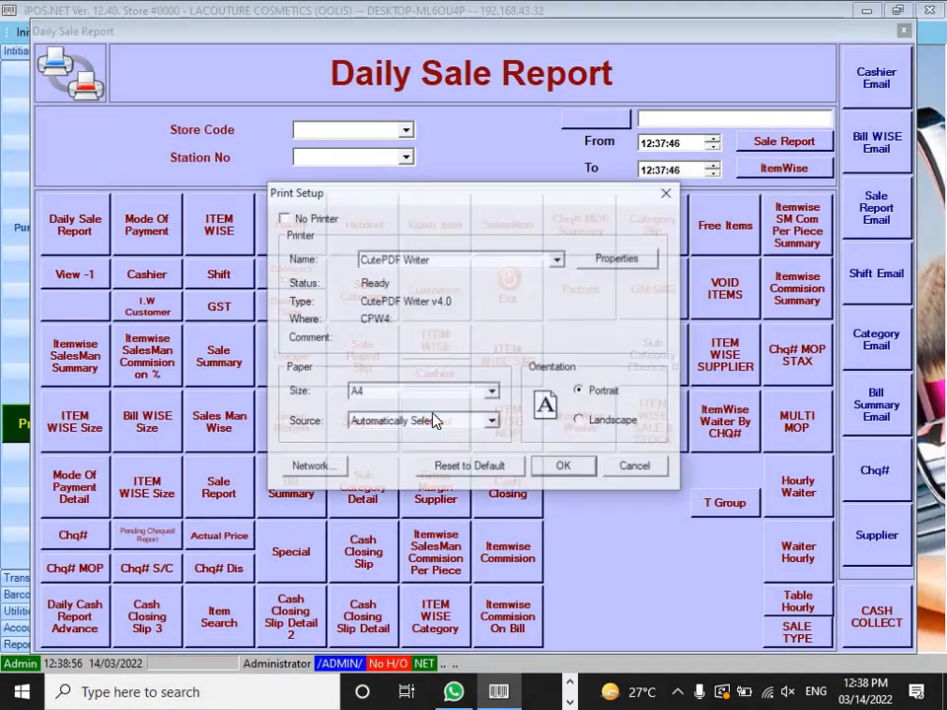
click(566, 478)
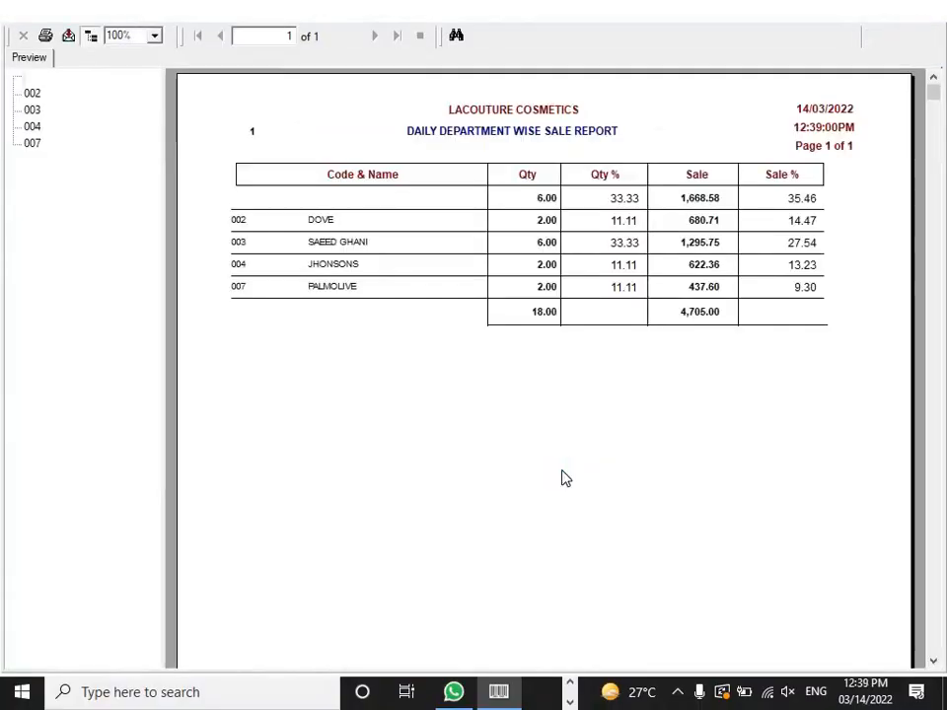
click(345, 220)
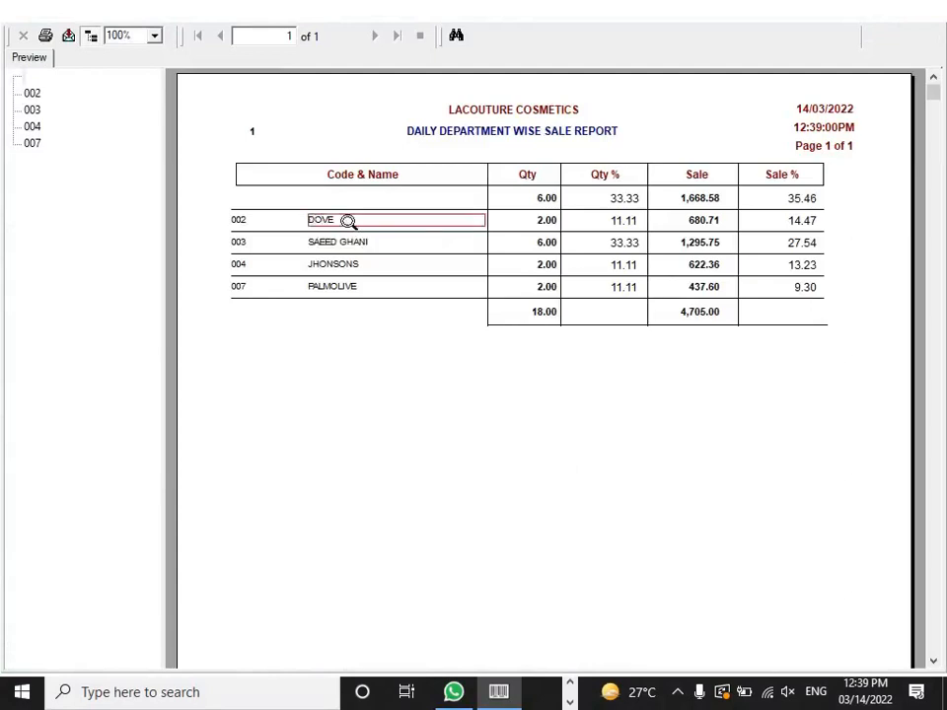
click(545, 223)
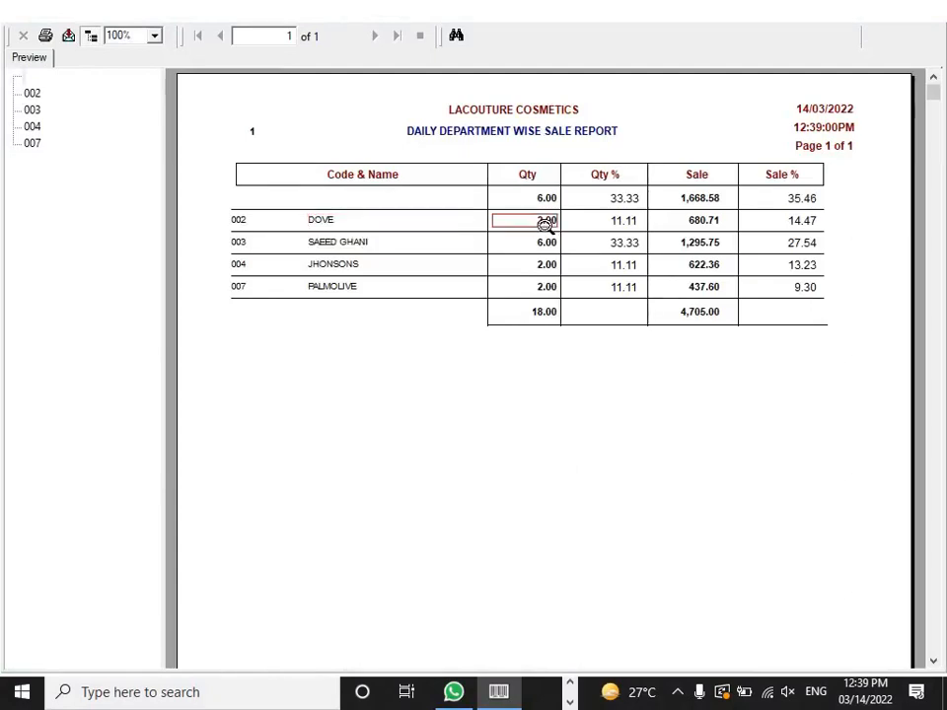
click(355, 247)
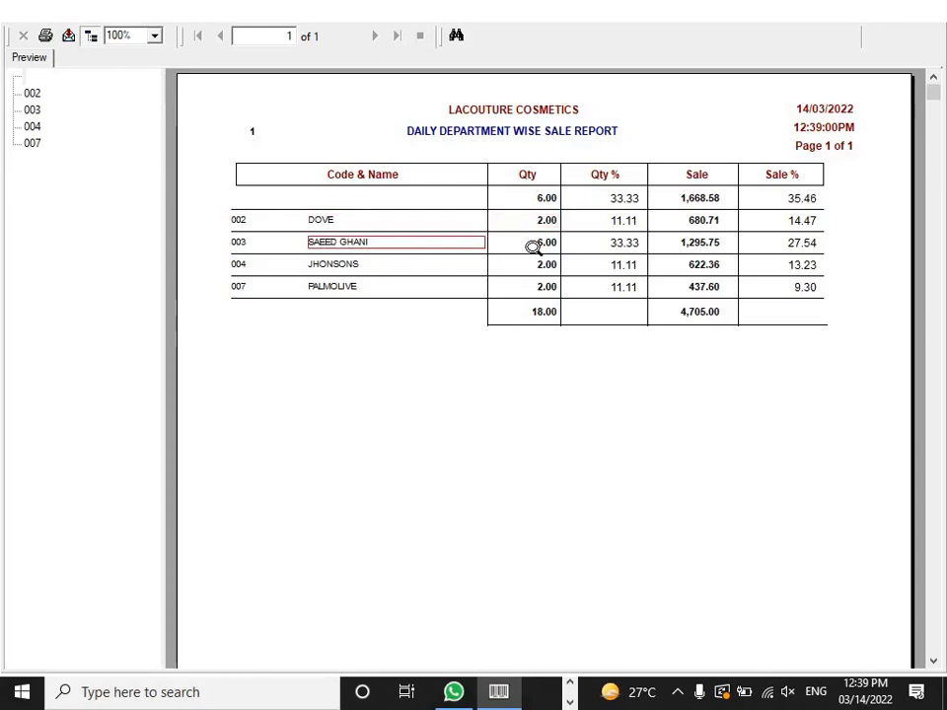
click(534, 246)
click(358, 264)
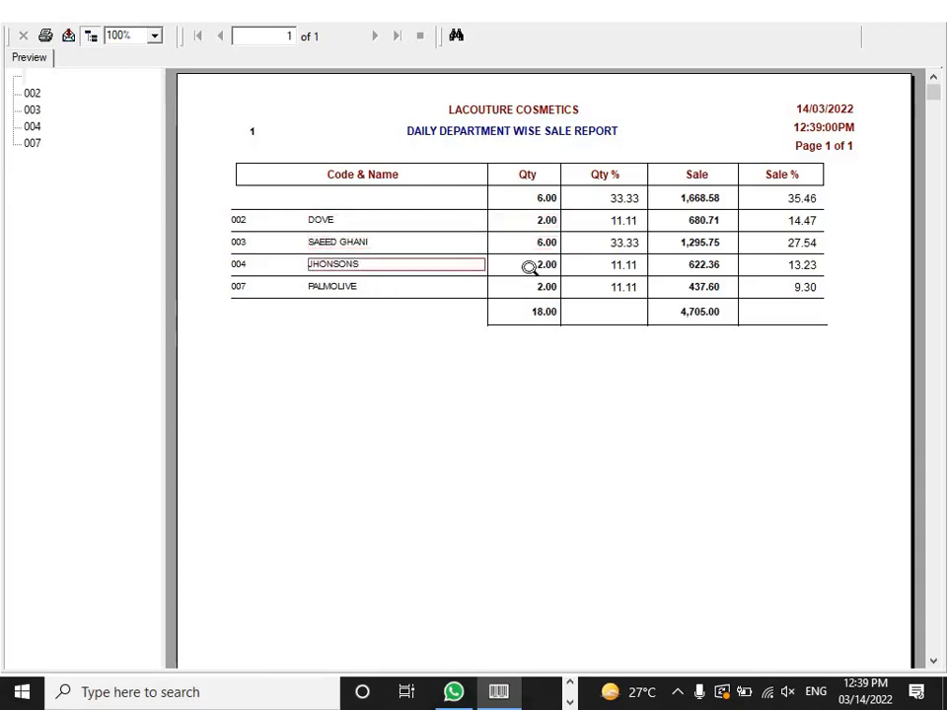
click(542, 267)
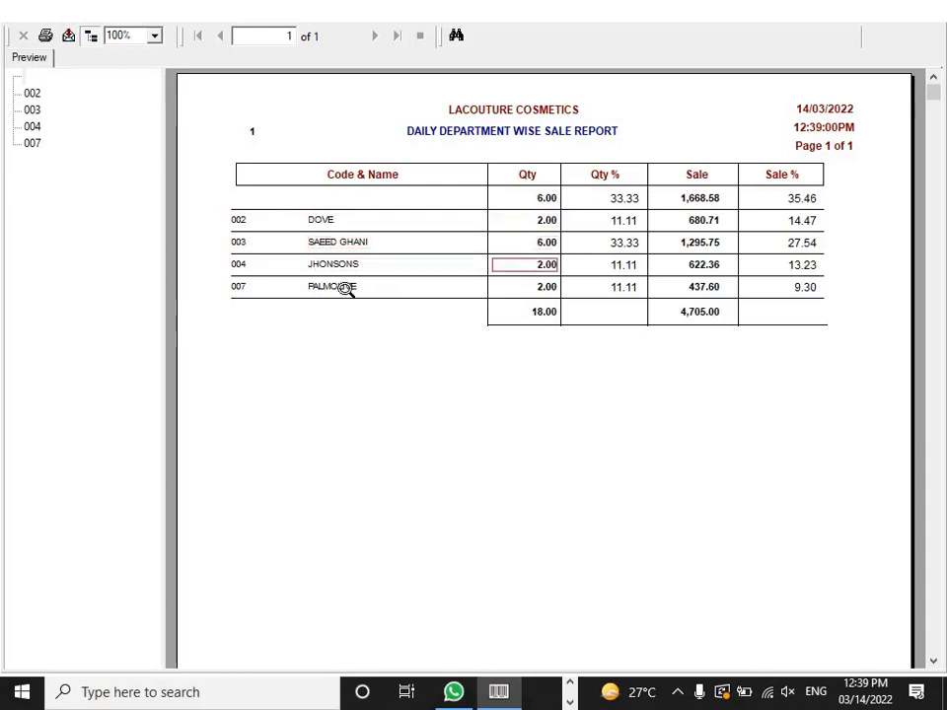
click(345, 287)
click(545, 286)
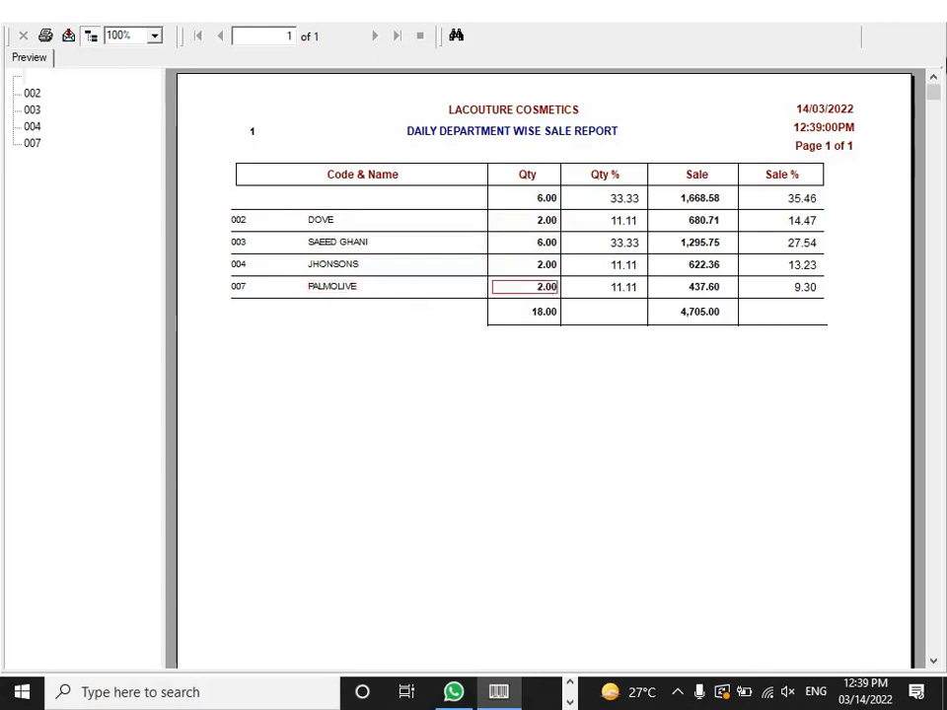
click(548, 199)
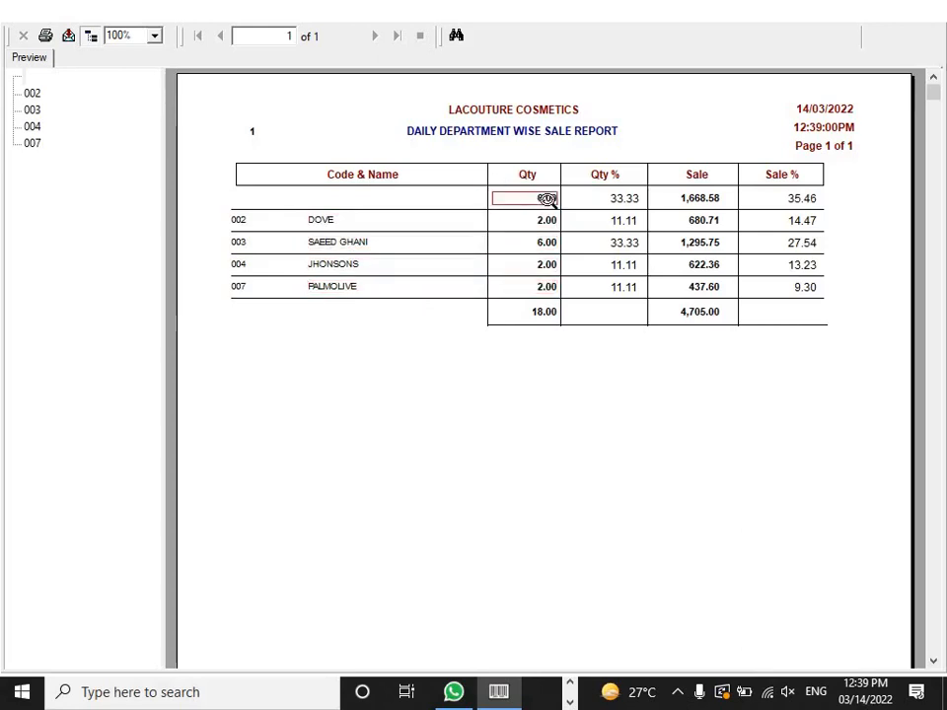
click(345, 196)
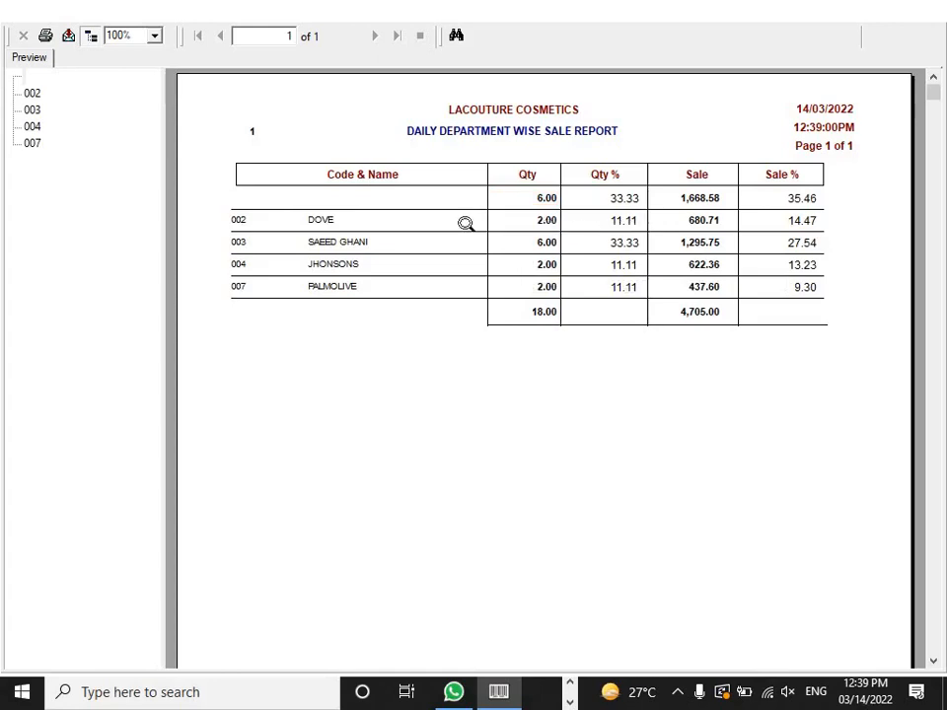
click(531, 221)
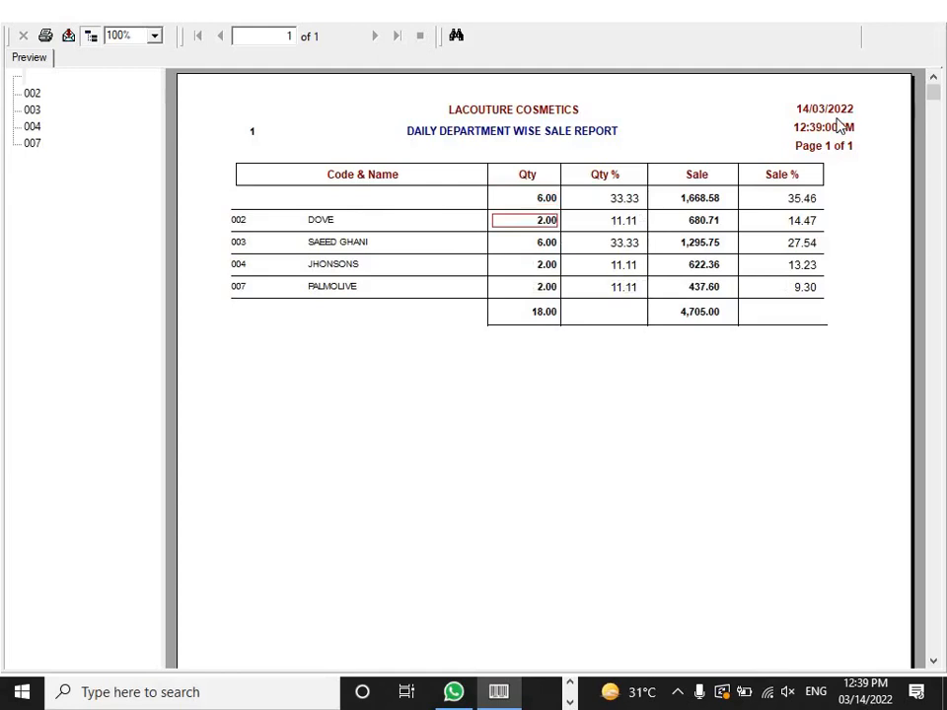
click(804, 199)
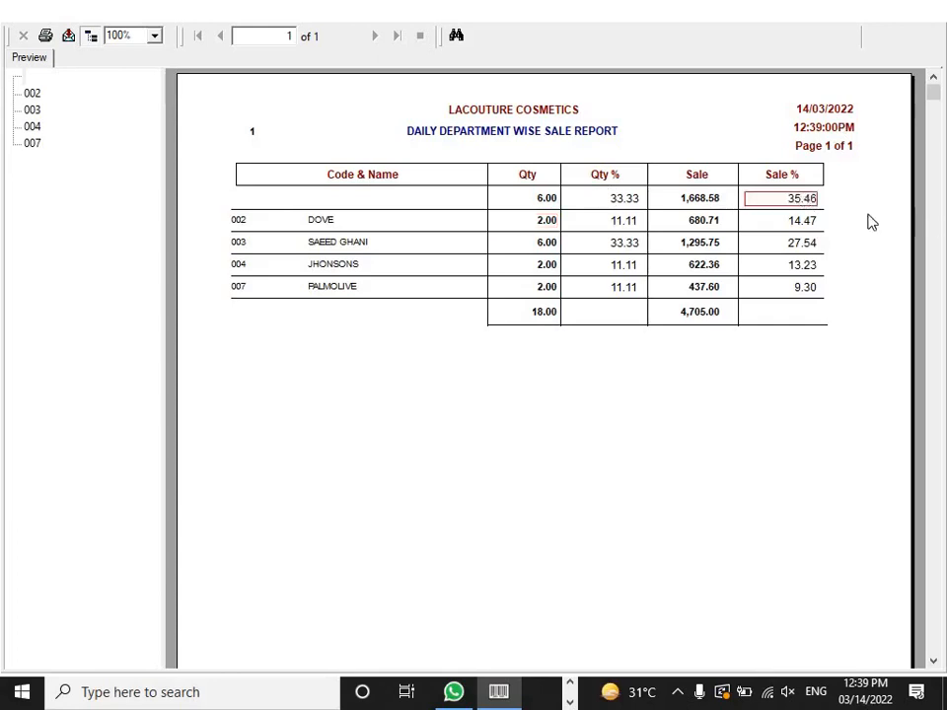
click(804, 220)
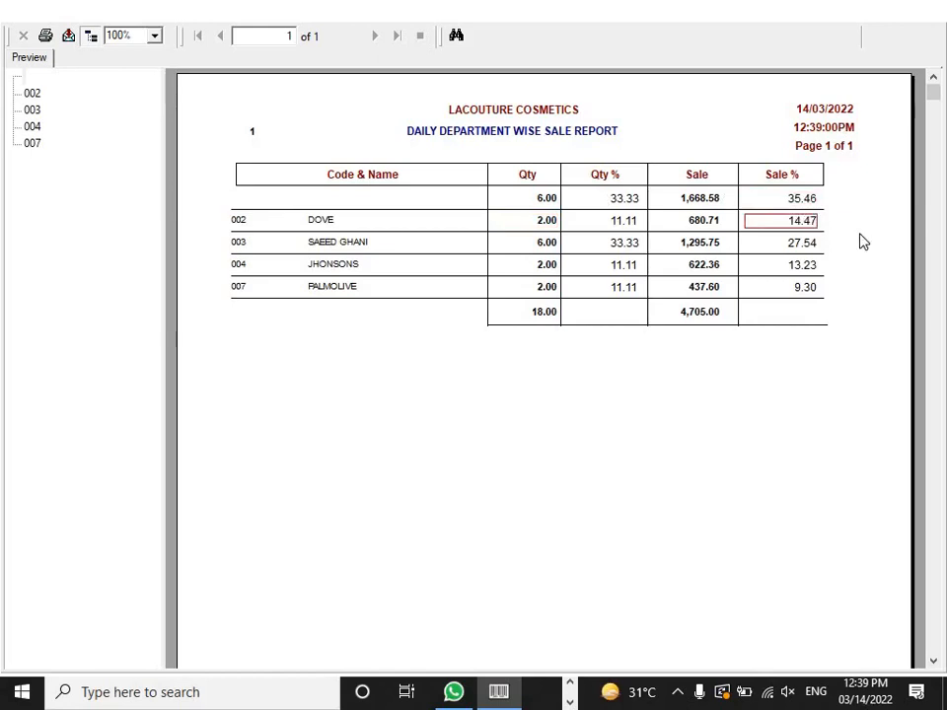
click(798, 245)
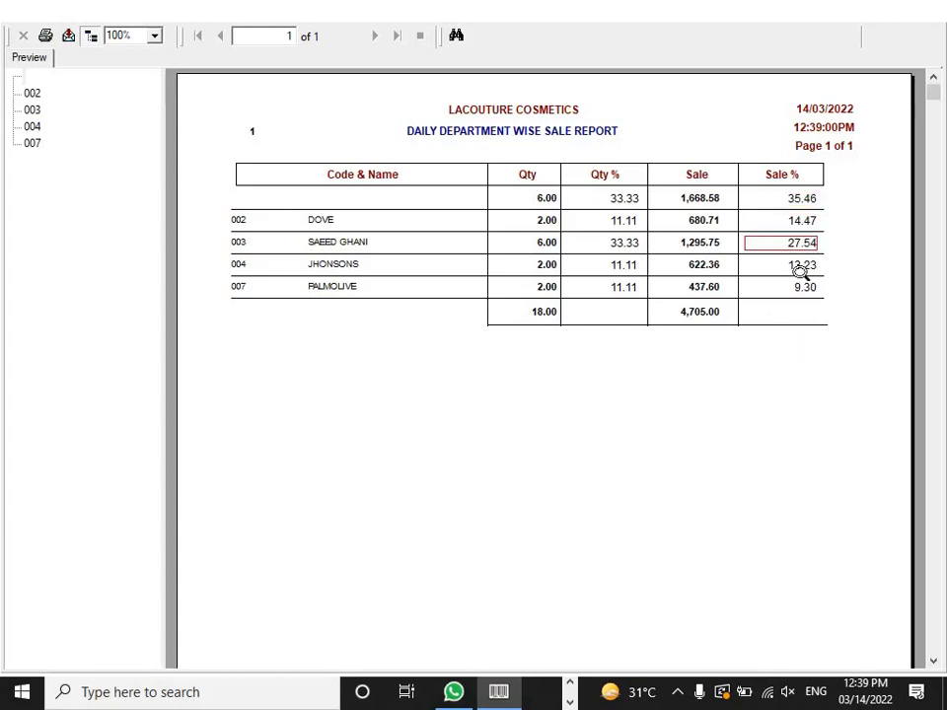
click(930, 12)
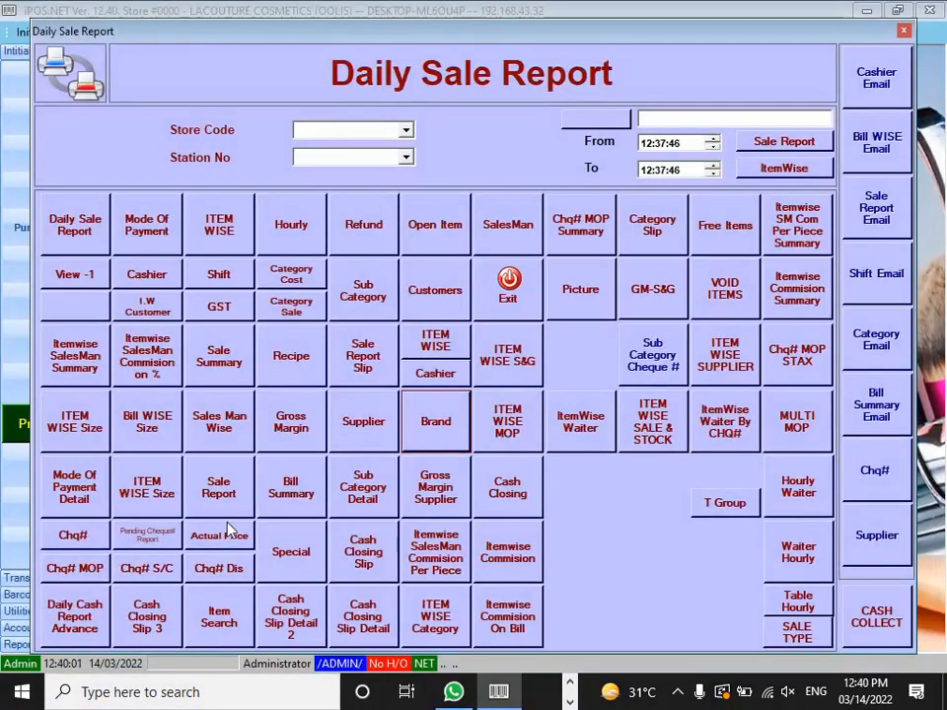
Step: Exit the Daily Sale Report window to return to the back-office main screen
click(503, 308)
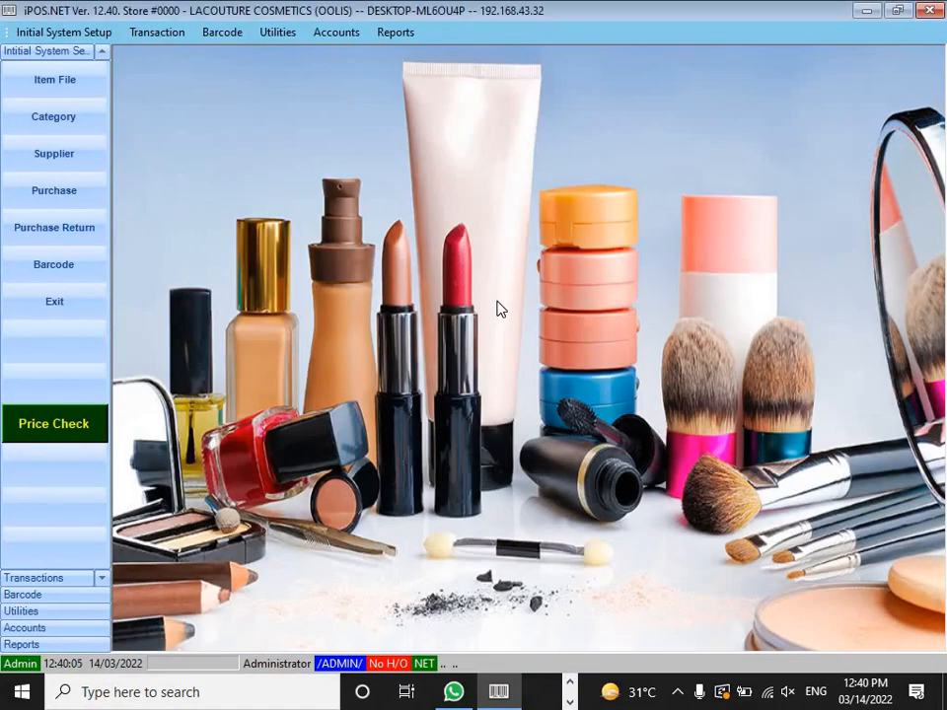